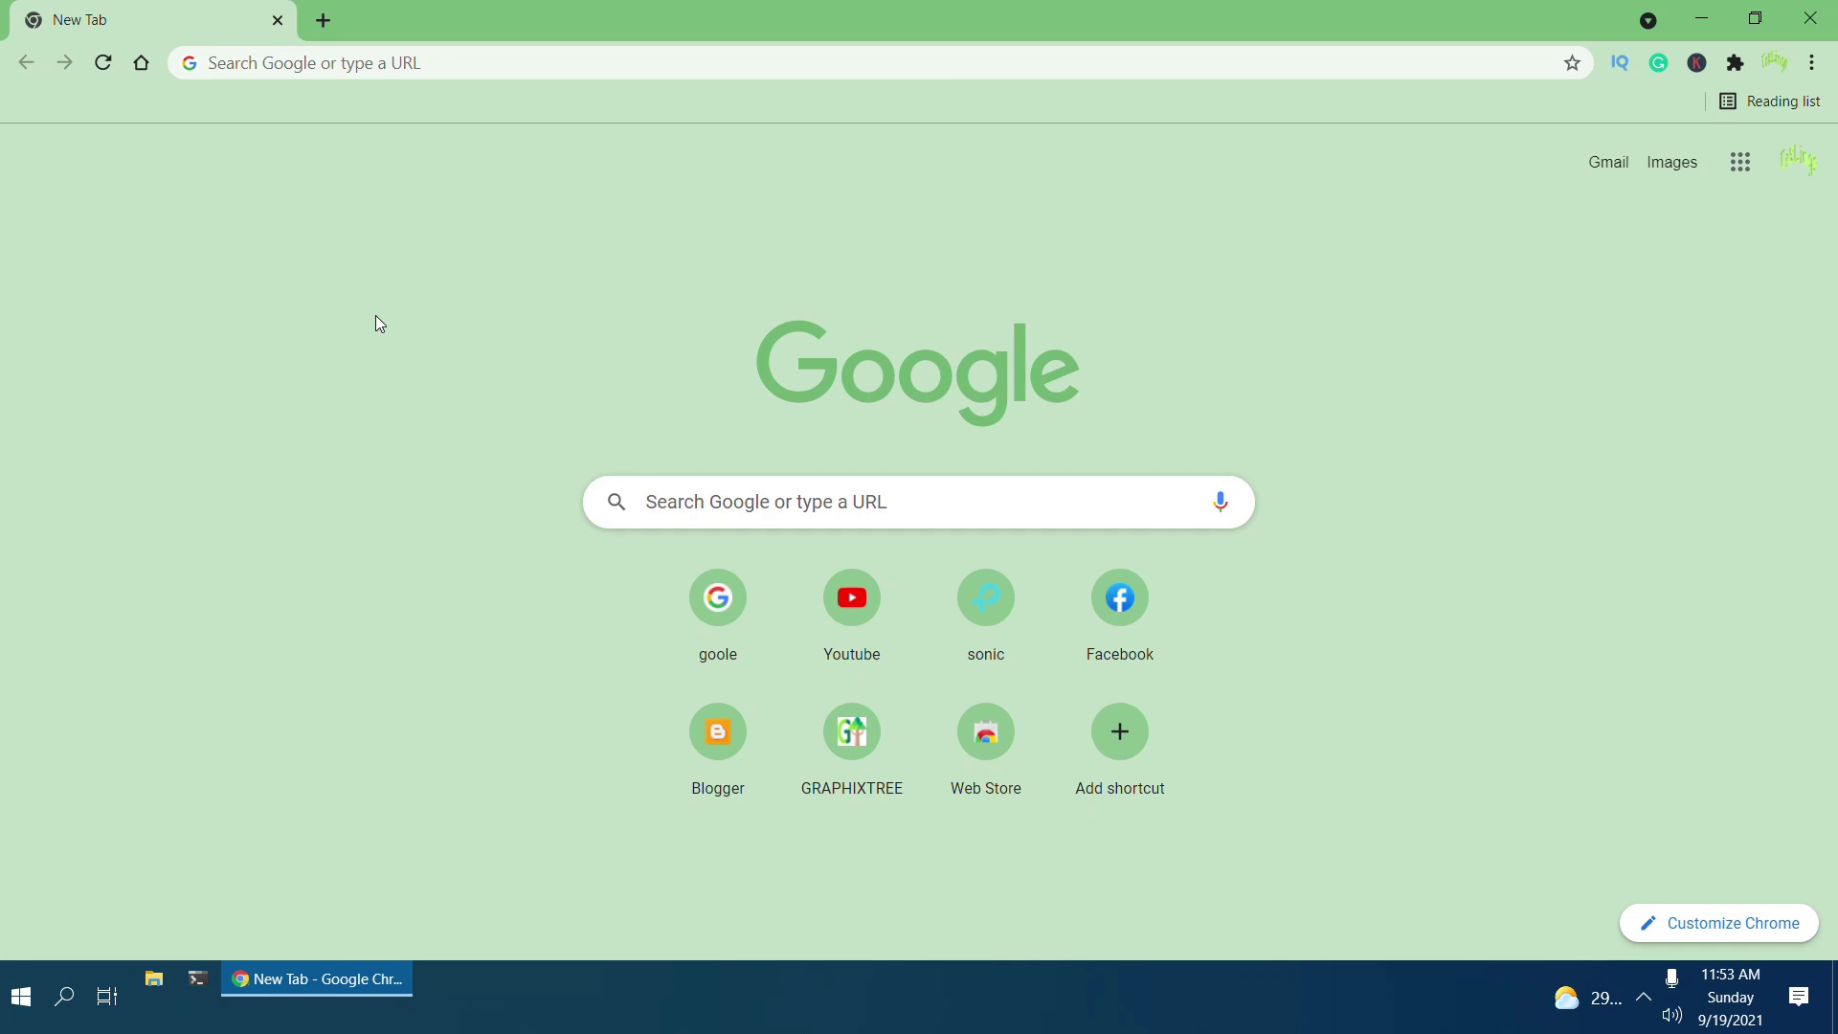
# - Search google.com for 'Media Creation Tool Windows' and open Microsoft's Download Windows 10 page
pyautogui.click(283, 64)
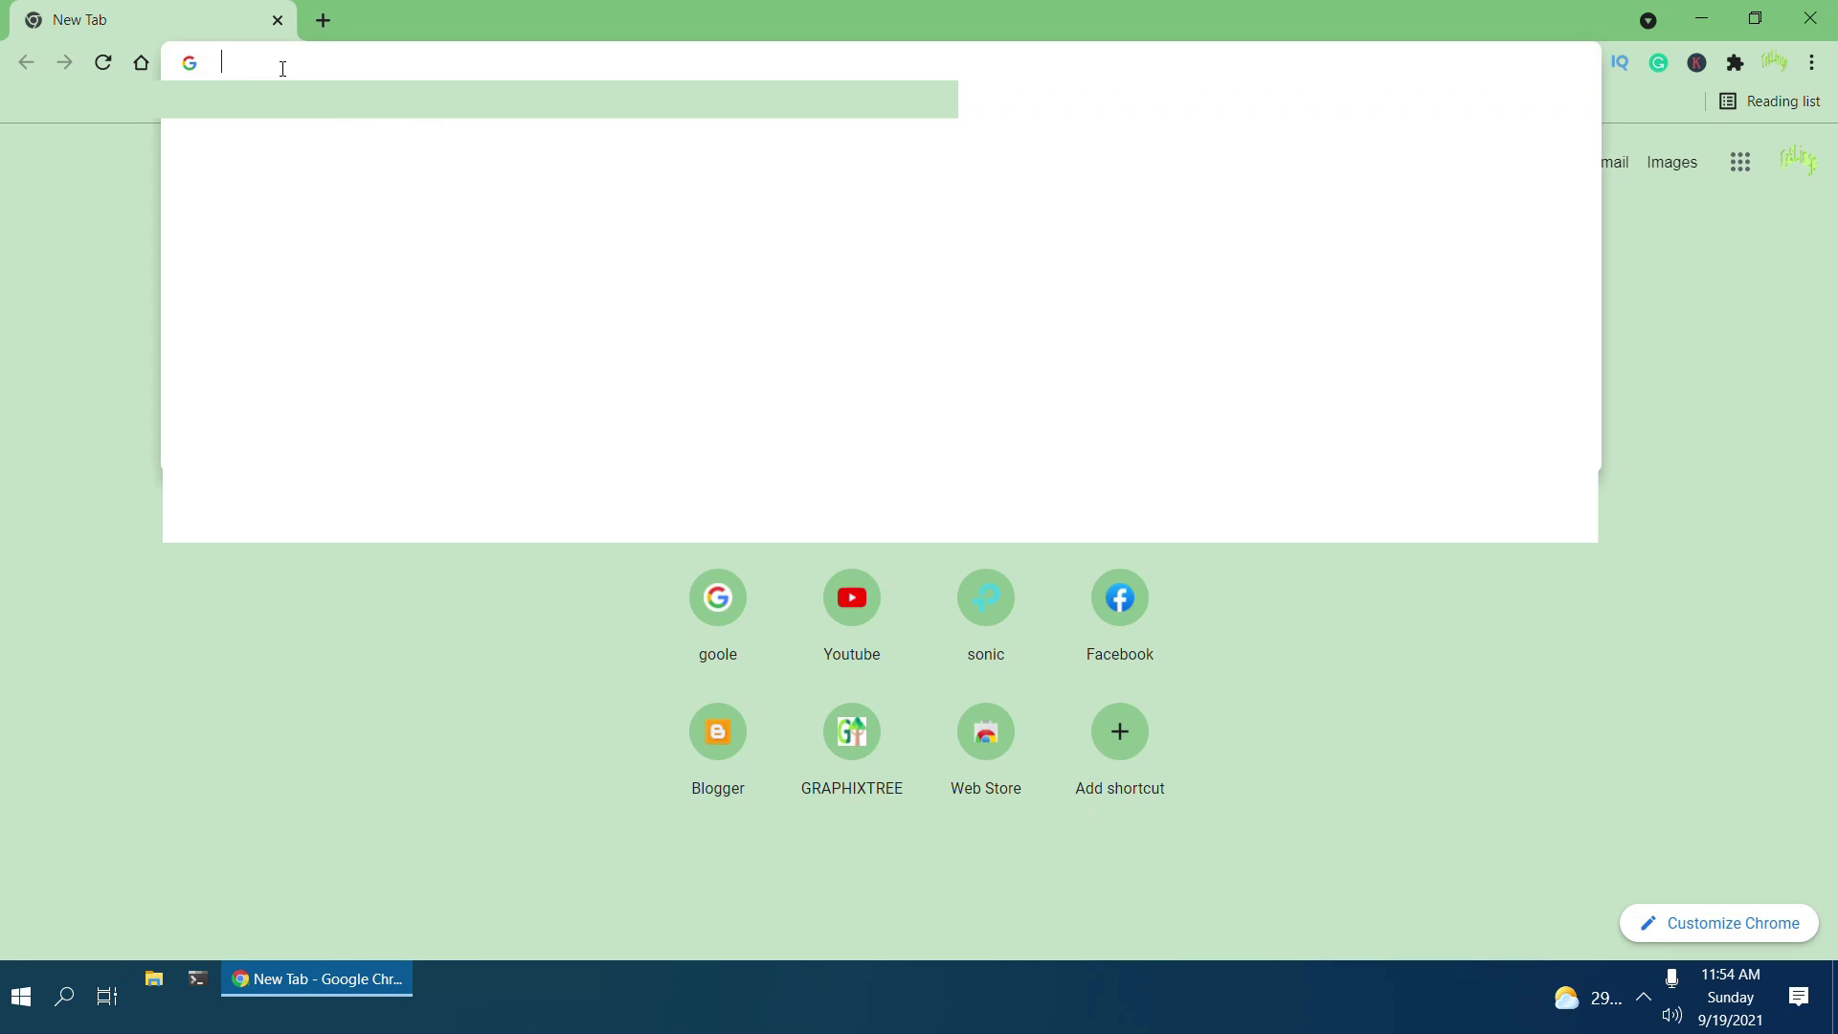
pyautogui.write('google.com')
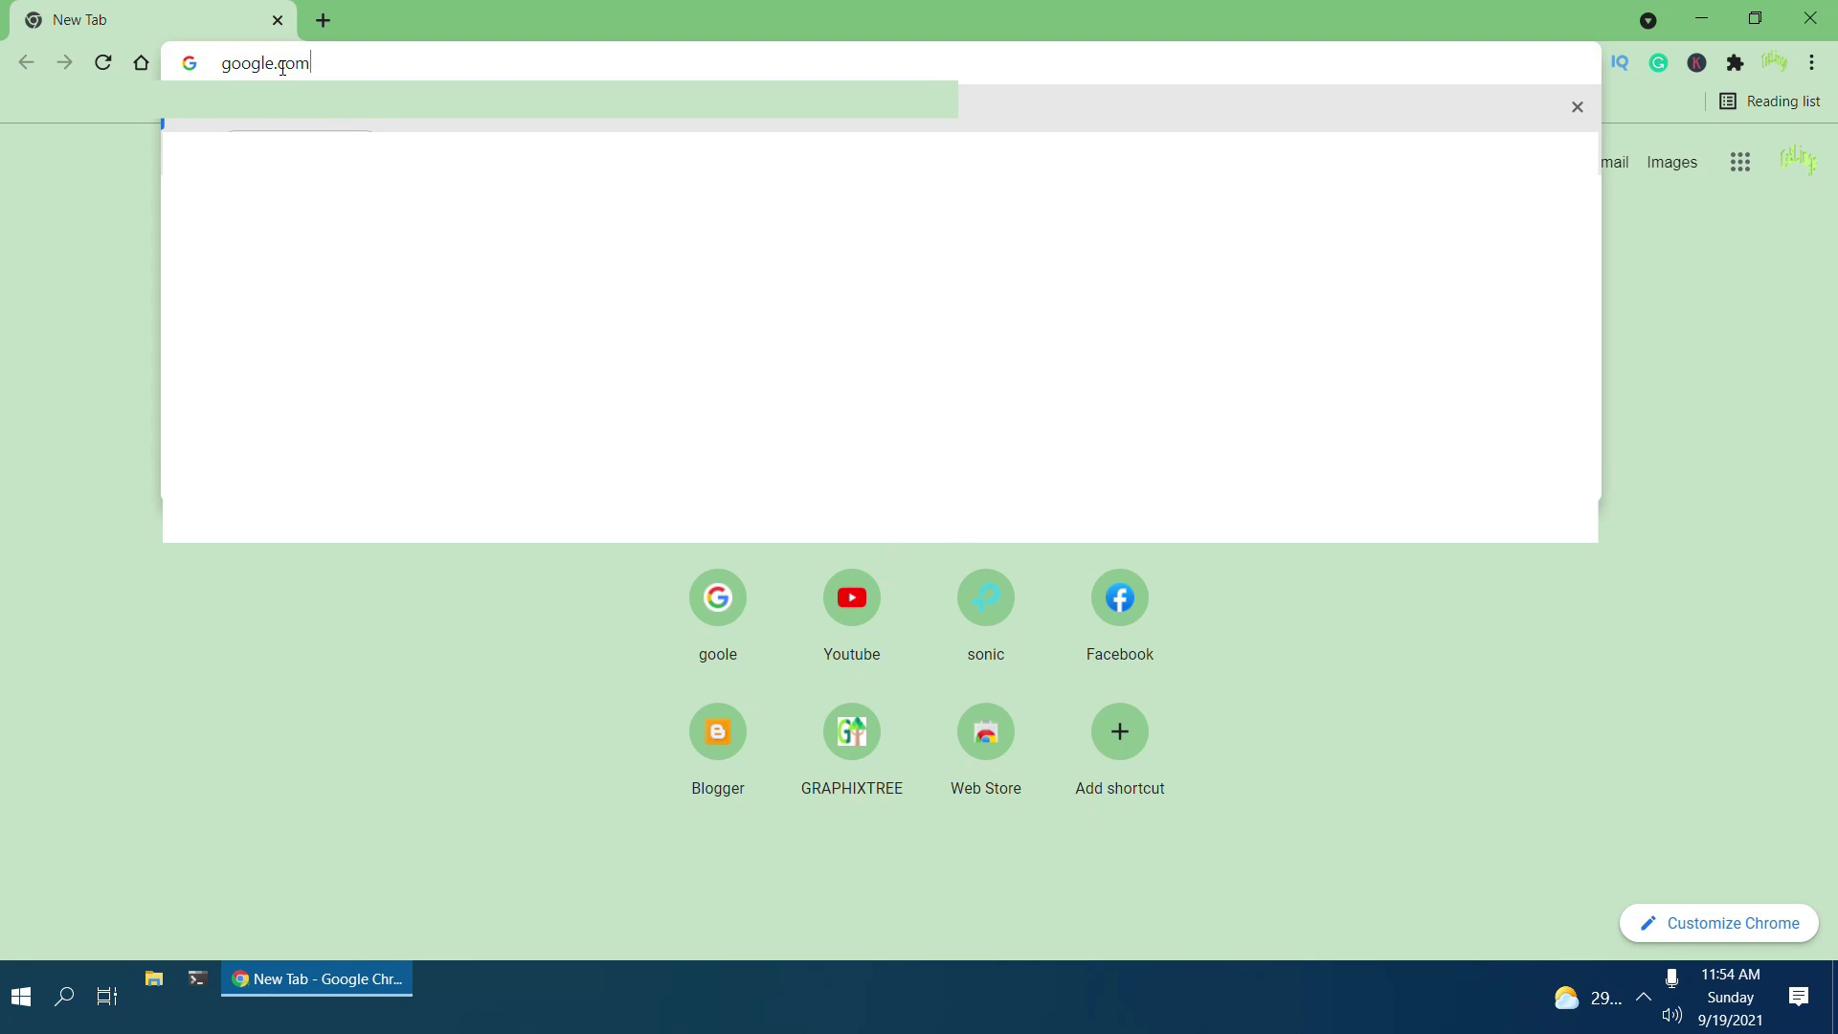
pyautogui.press('Return')
pyautogui.write('Me')
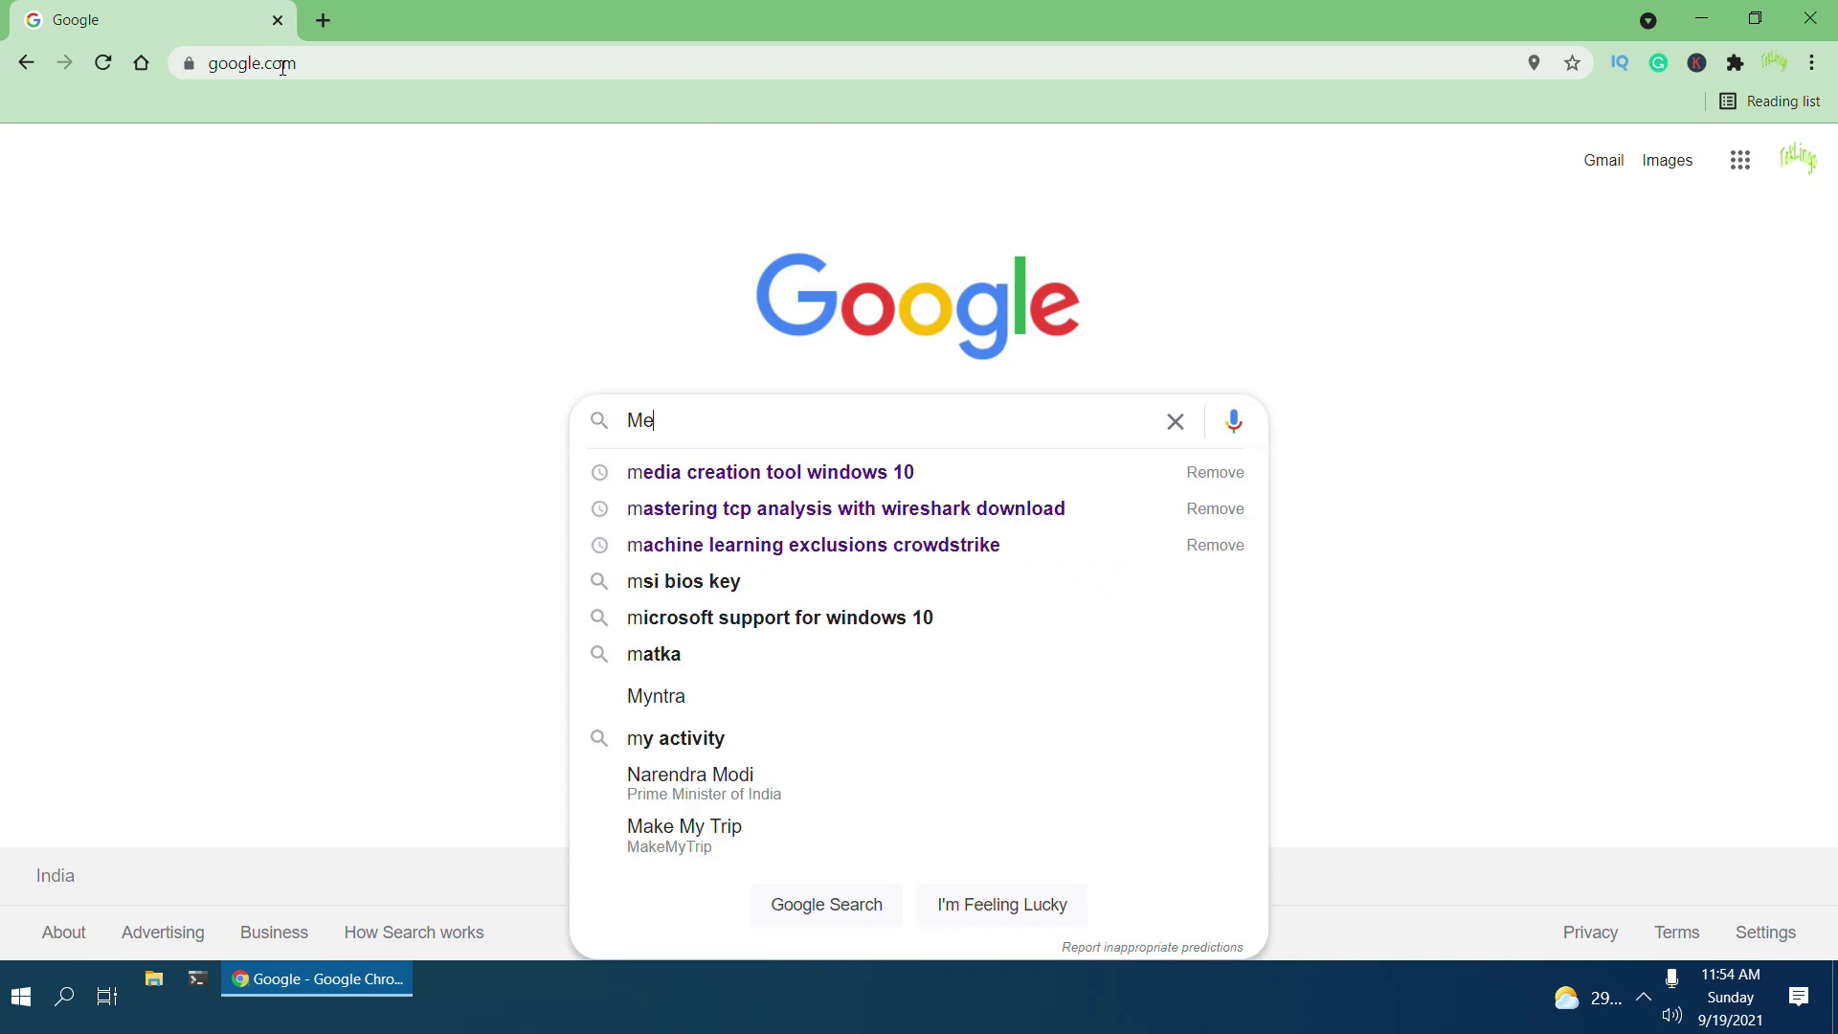
pyautogui.write('dia Creation Tool Windows')
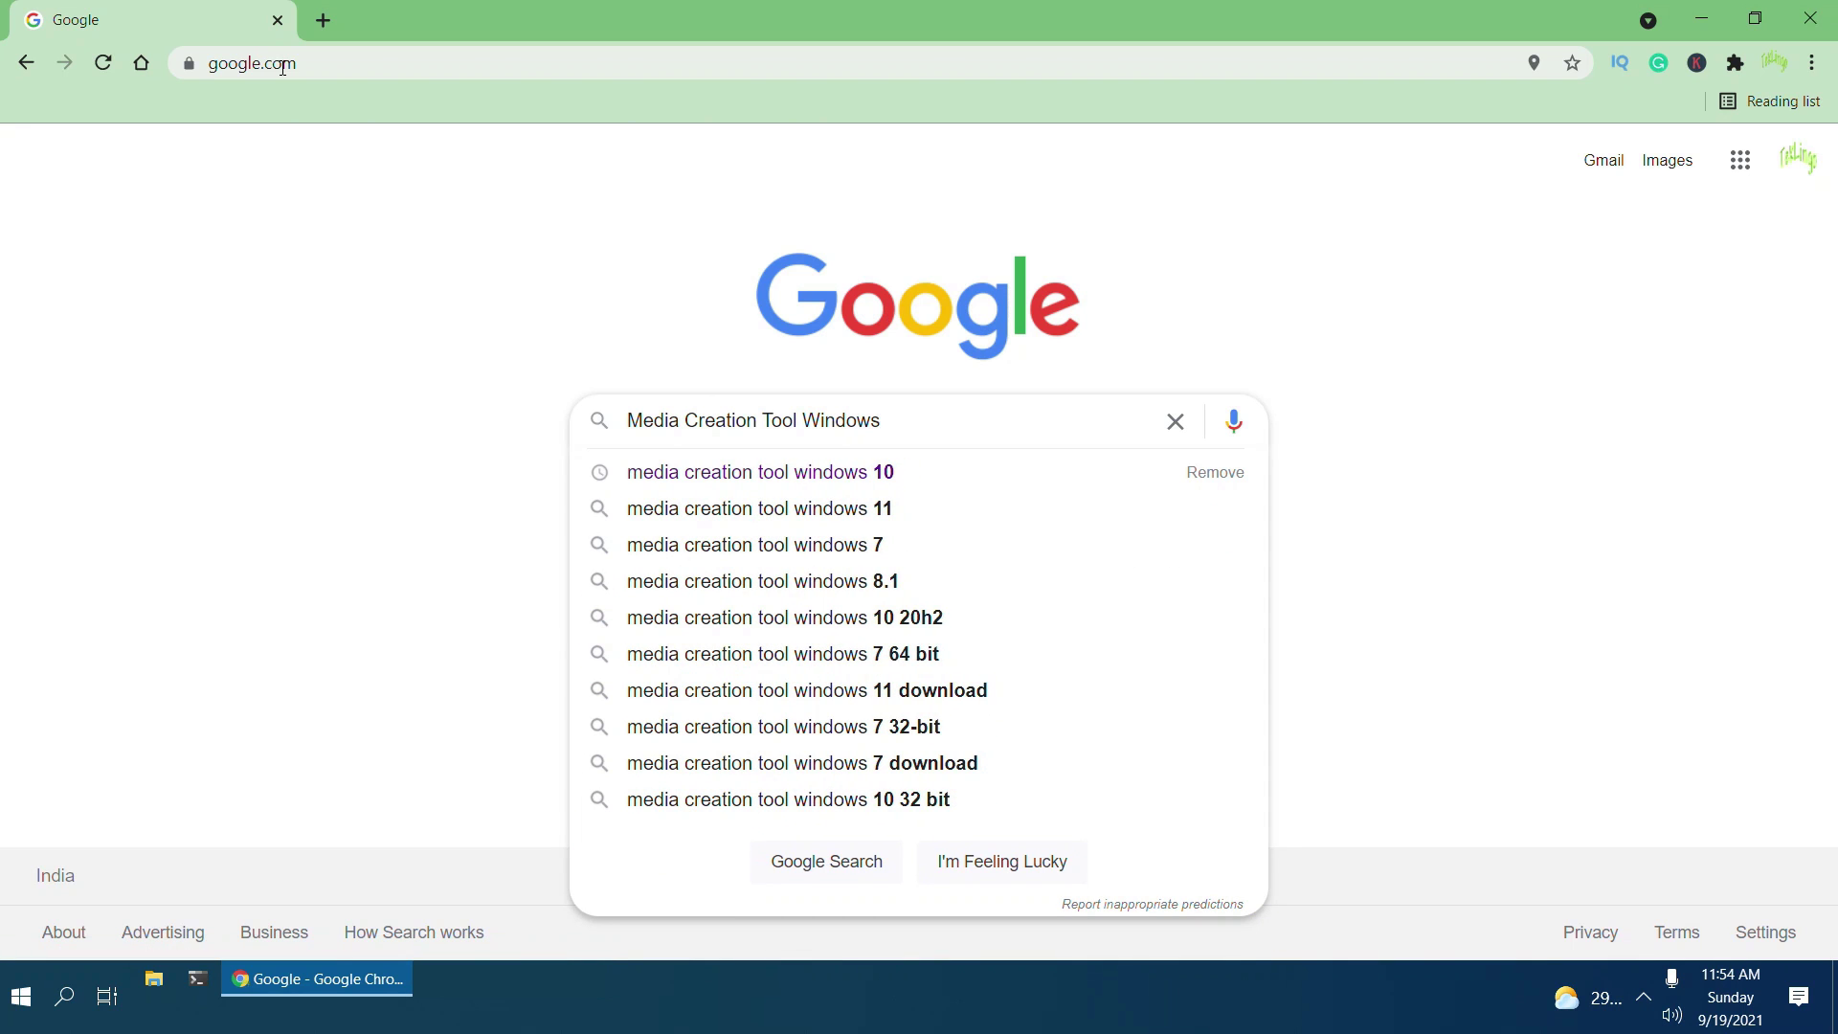
pyautogui.press('Return')
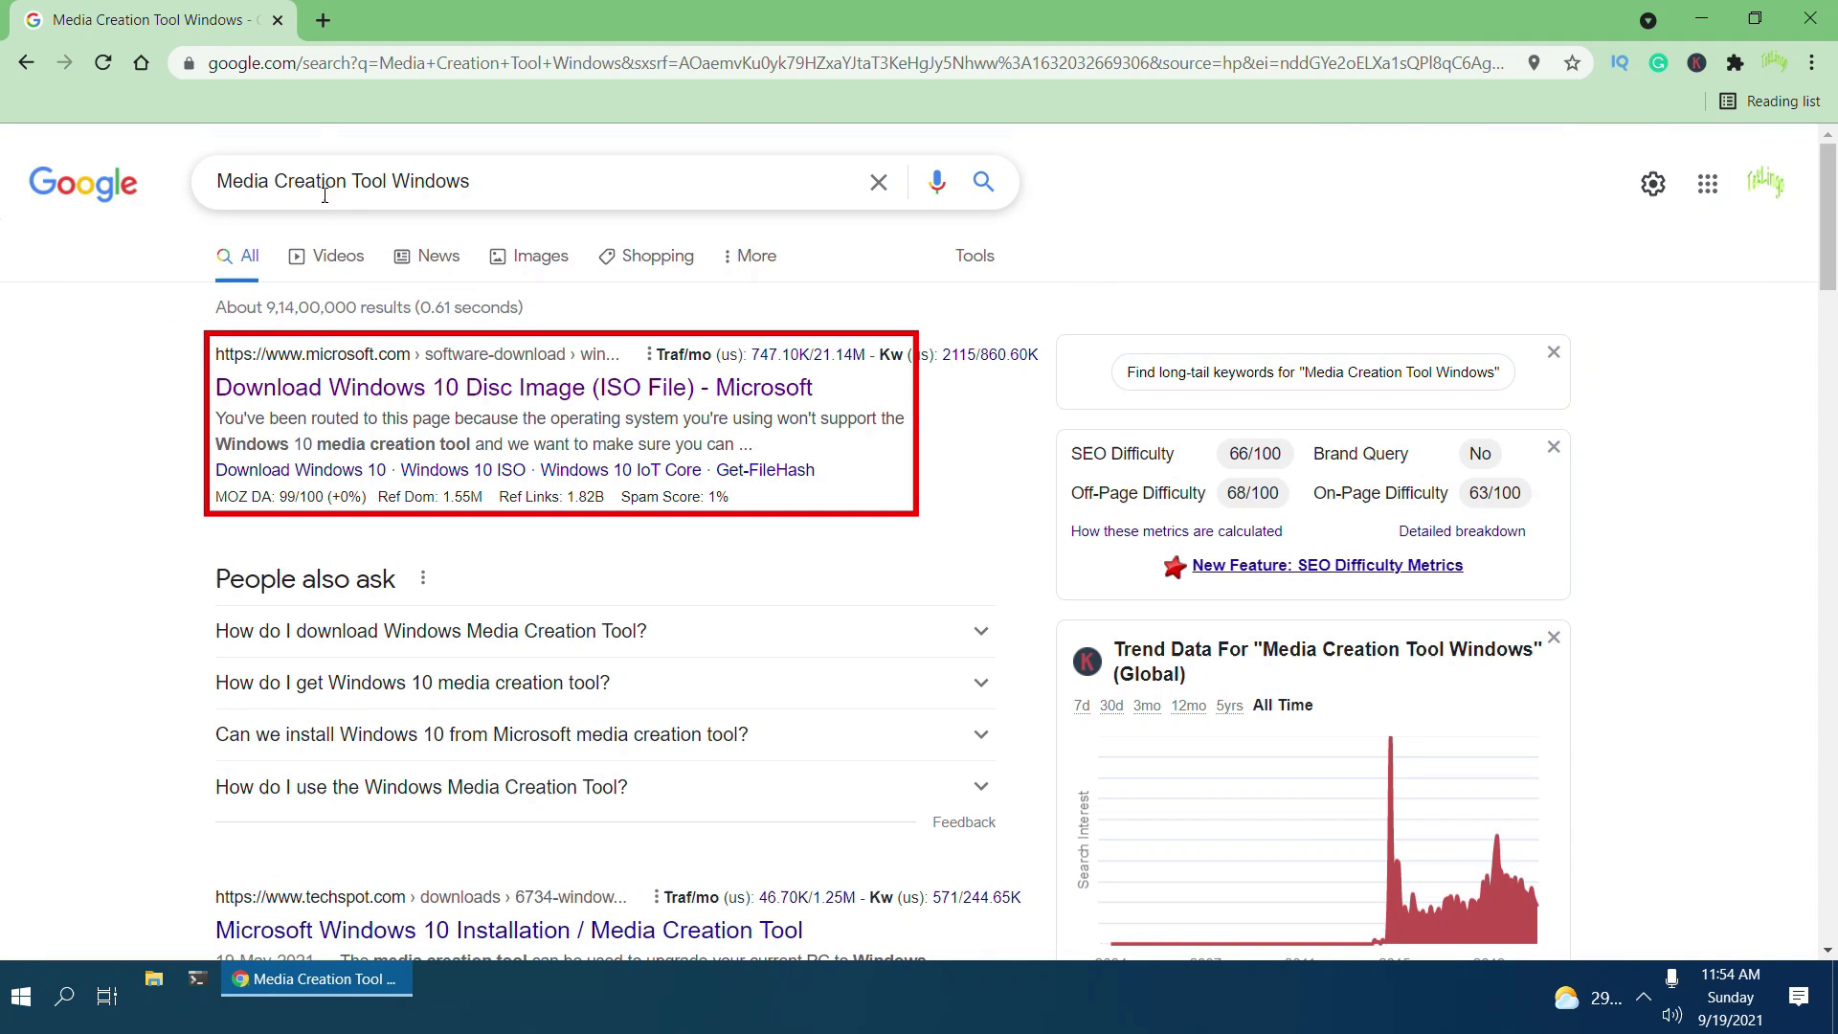
pyautogui.click(303, 390)
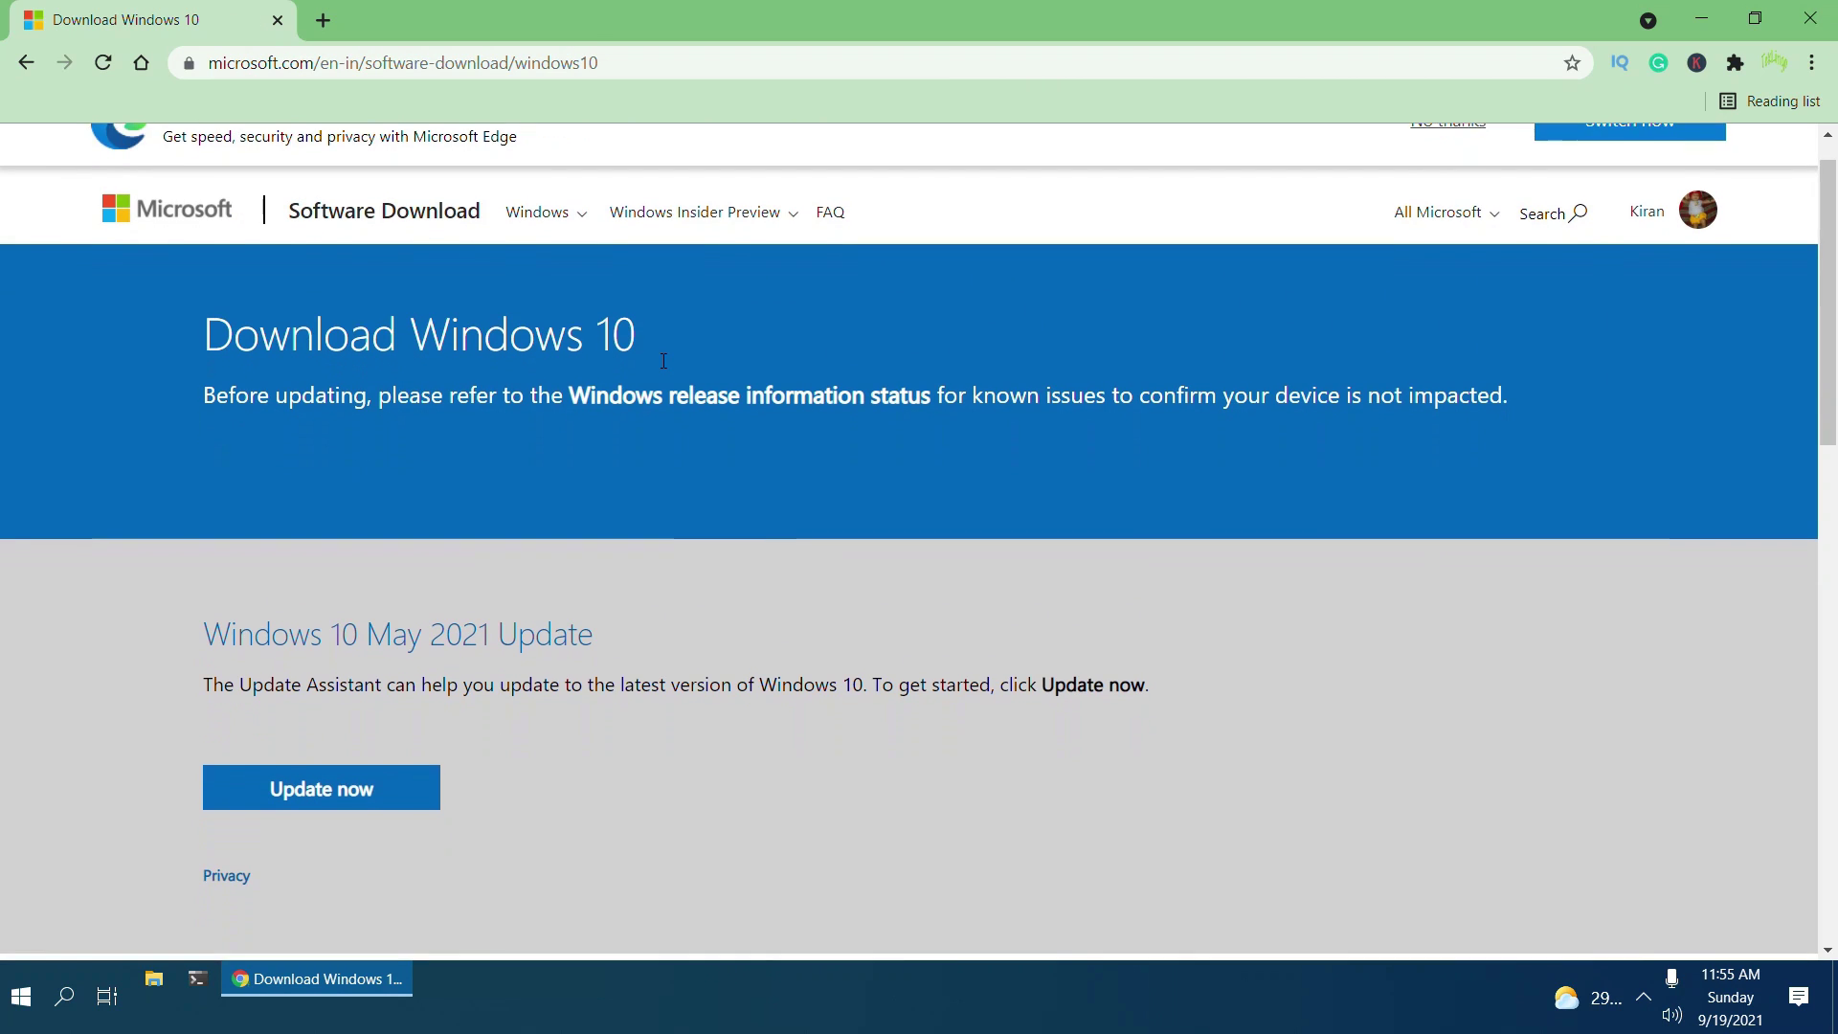
# - Download MediaCreationTool.exe from 'Create Windows 10 installation media' and launch it
pyautogui.scroll(-5, 664, 361)
pyautogui.scroll(-4, 663, 361)
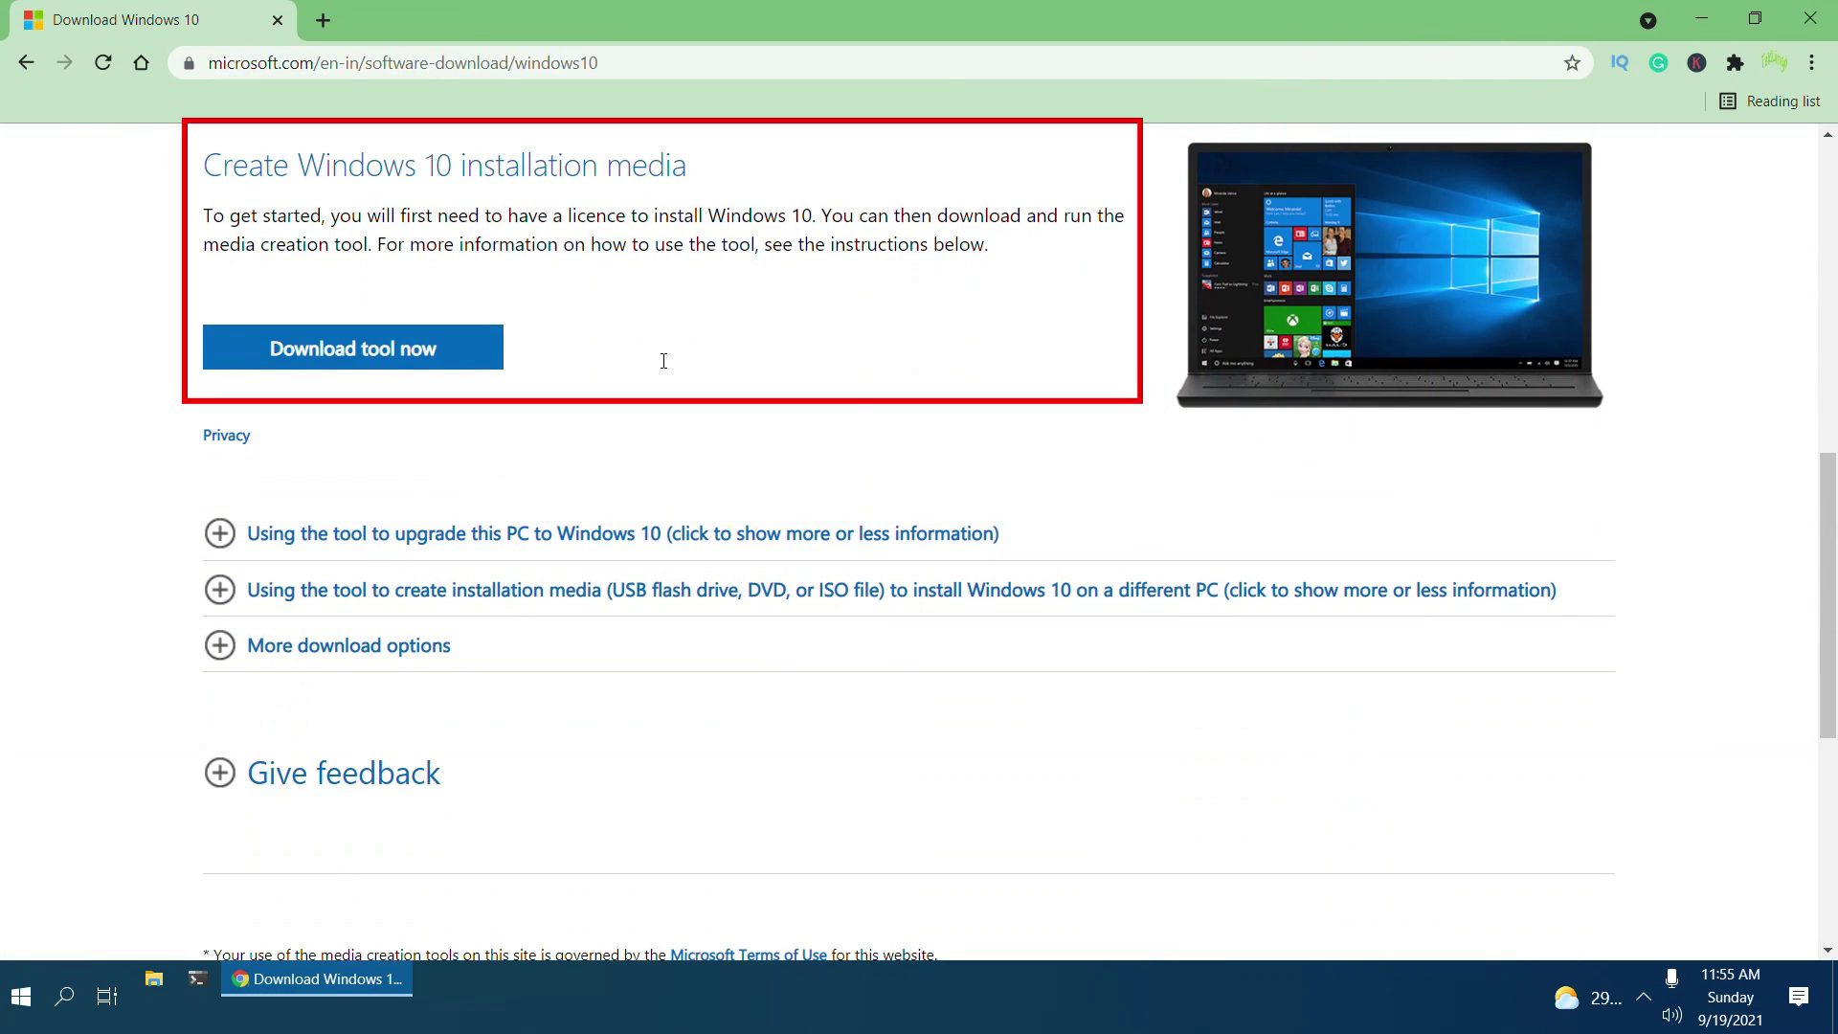
pyautogui.click(484, 368)
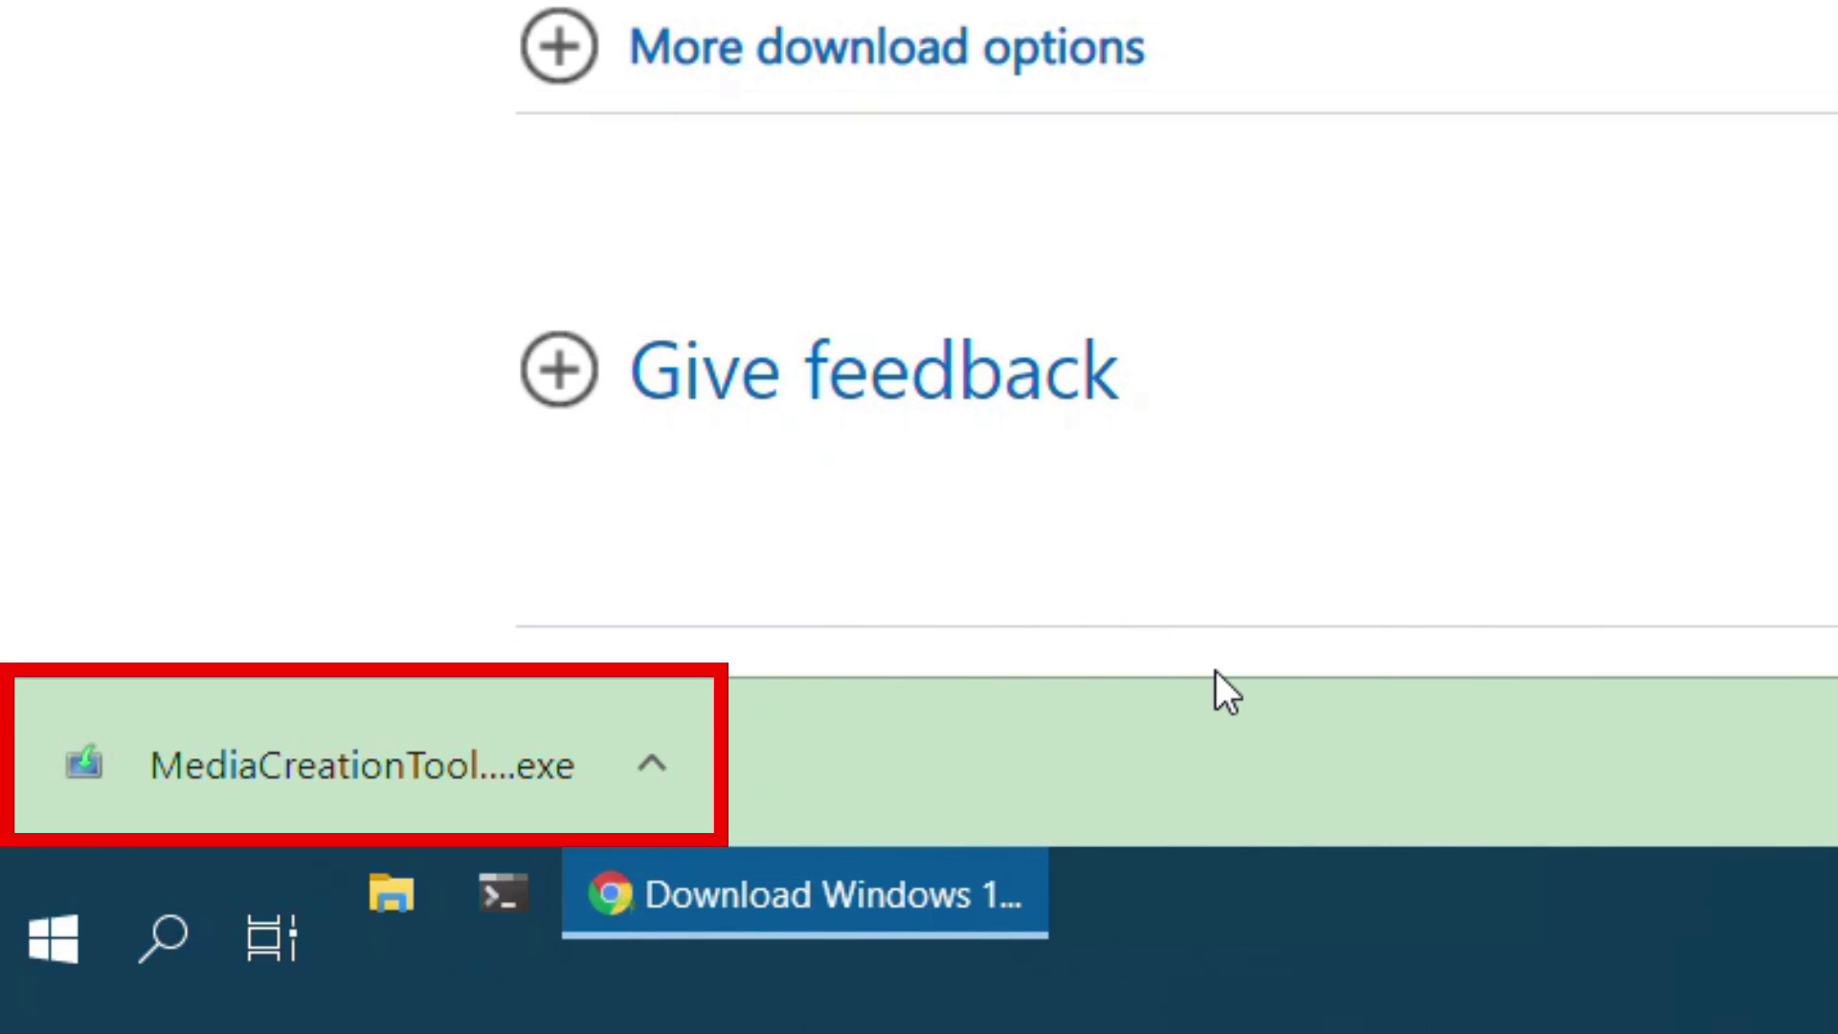
pyautogui.click(316, 766)
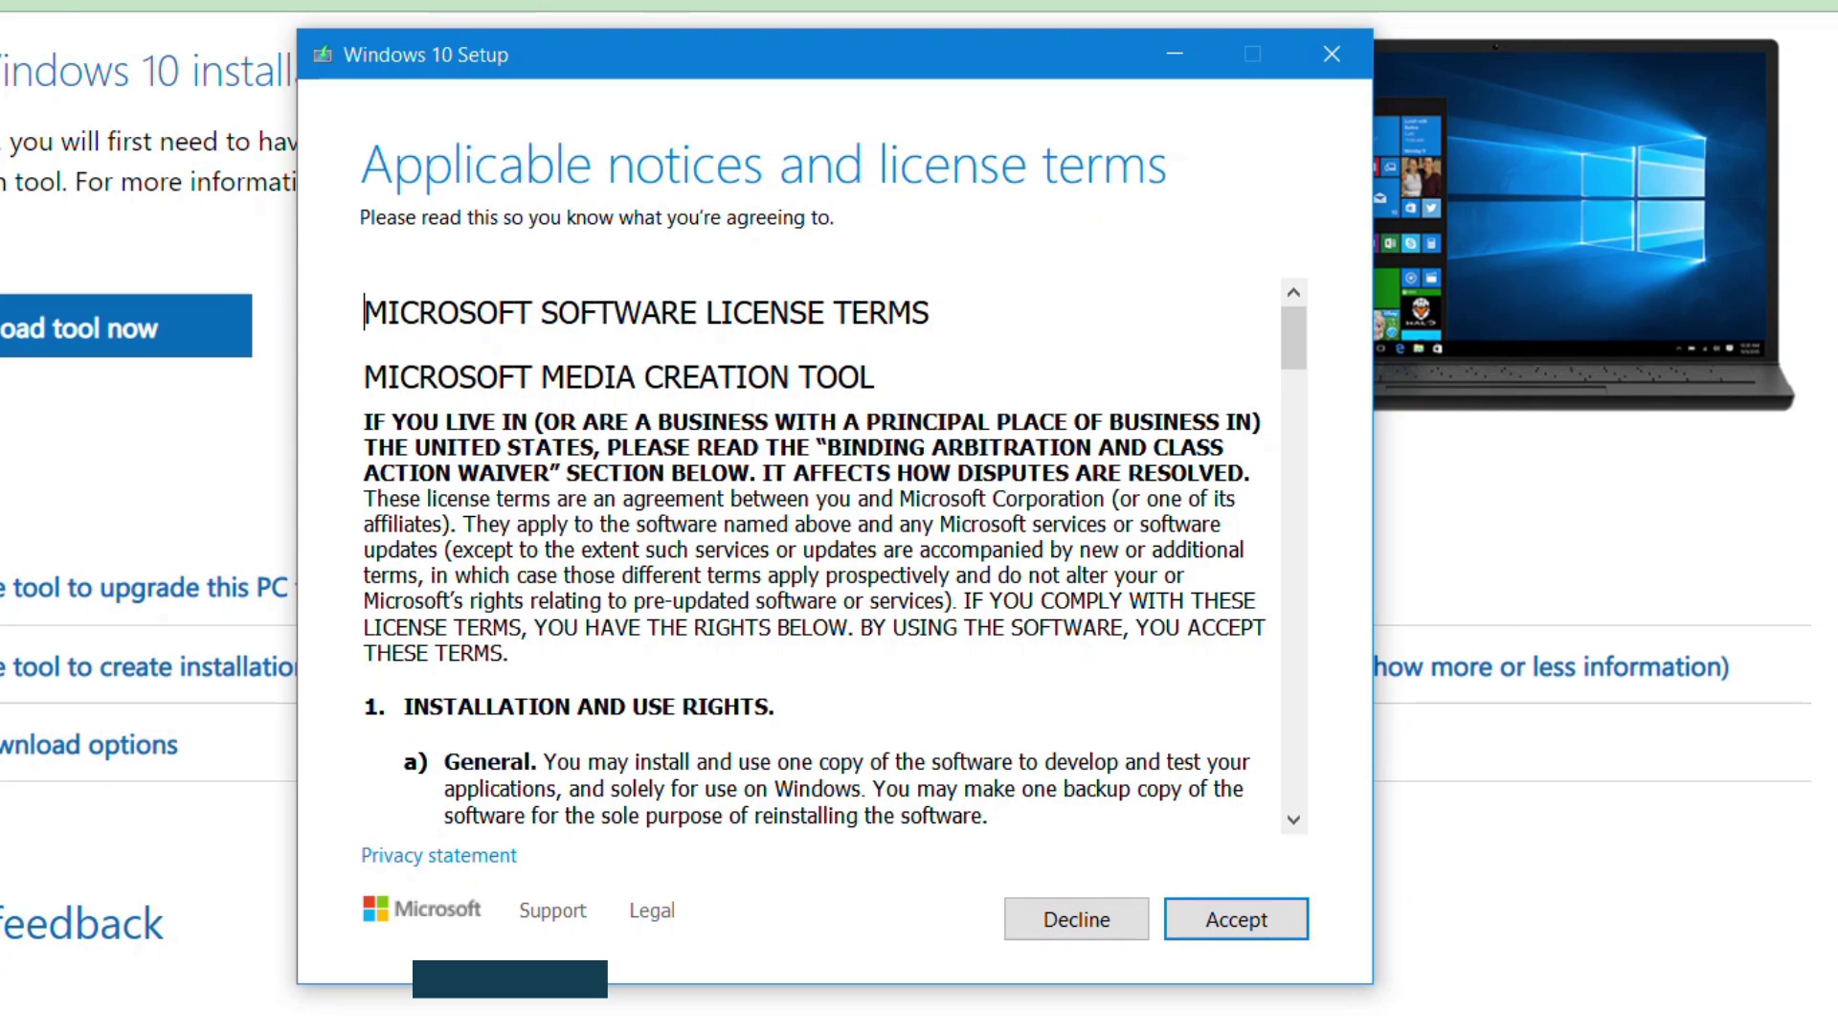
# - Accept the Windows 10 Setup license terms
pyautogui.click(1243, 925)
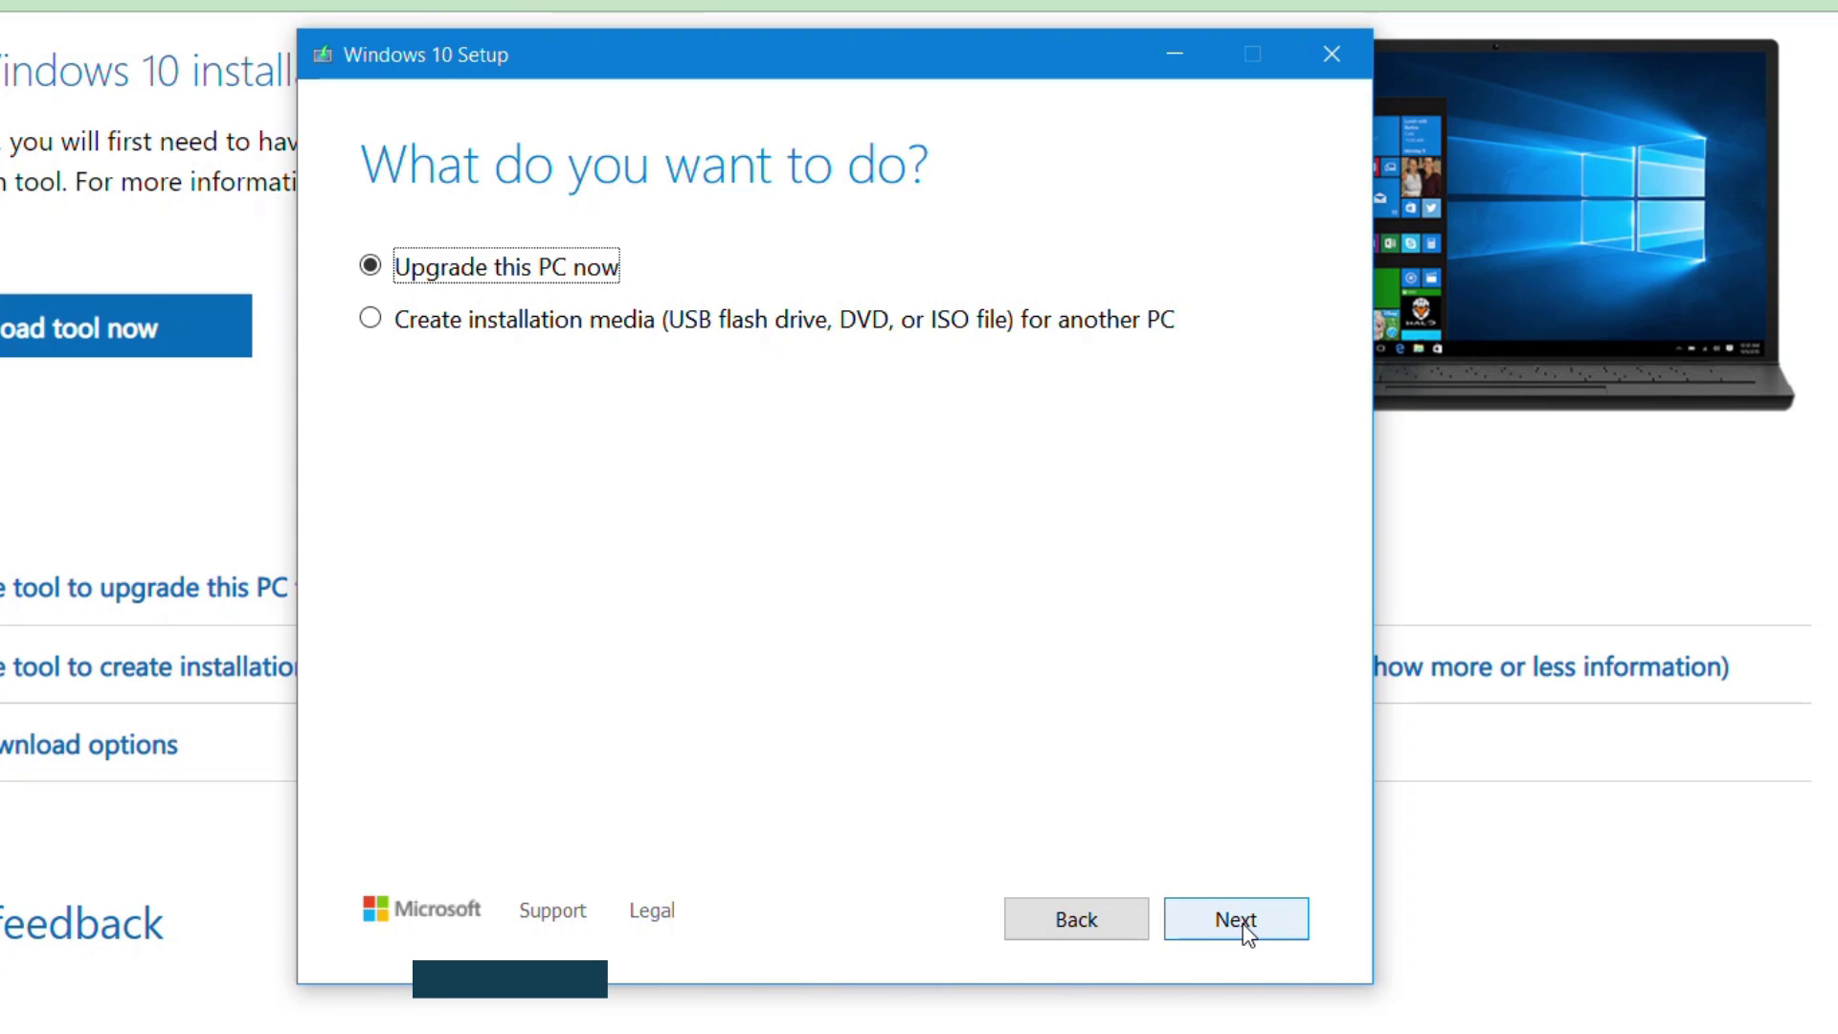
# - Choose 'Create installation media (USB flash drive, DVD, or ISO file) for another PC'
pyautogui.click(752, 332)
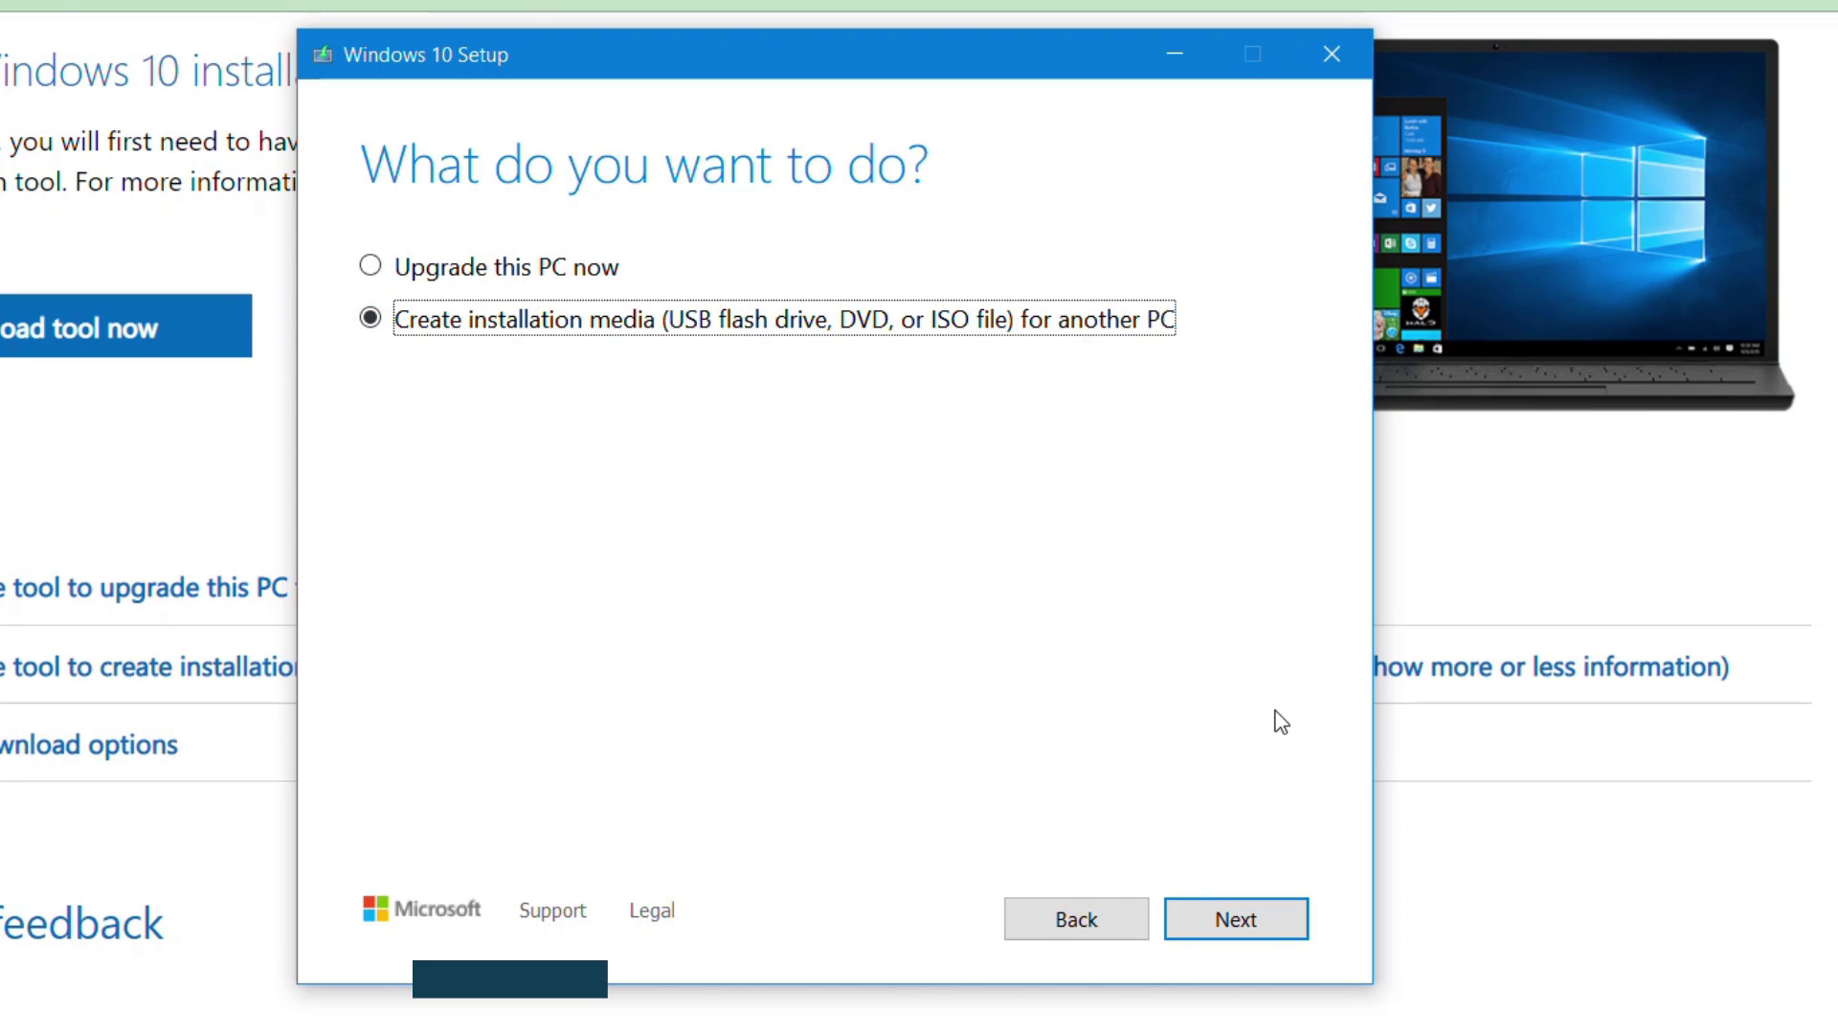
pyautogui.click(1277, 927)
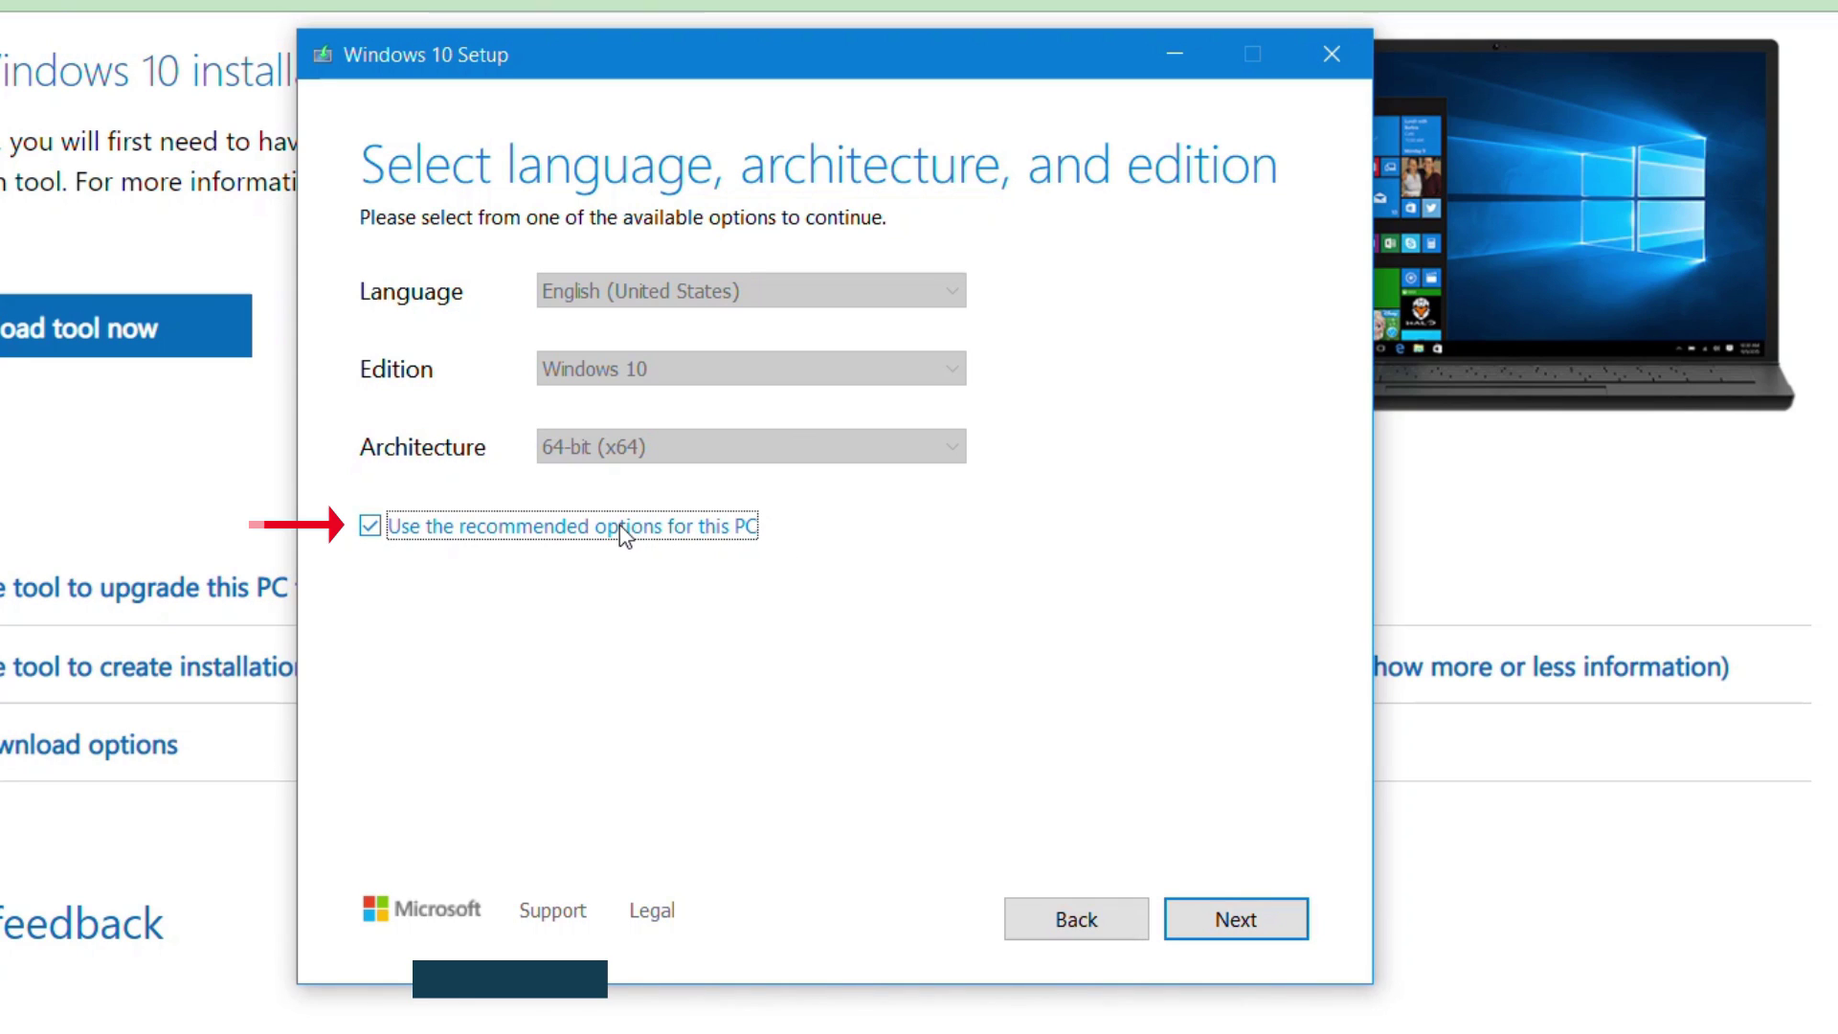
pyautogui.click(513, 536)
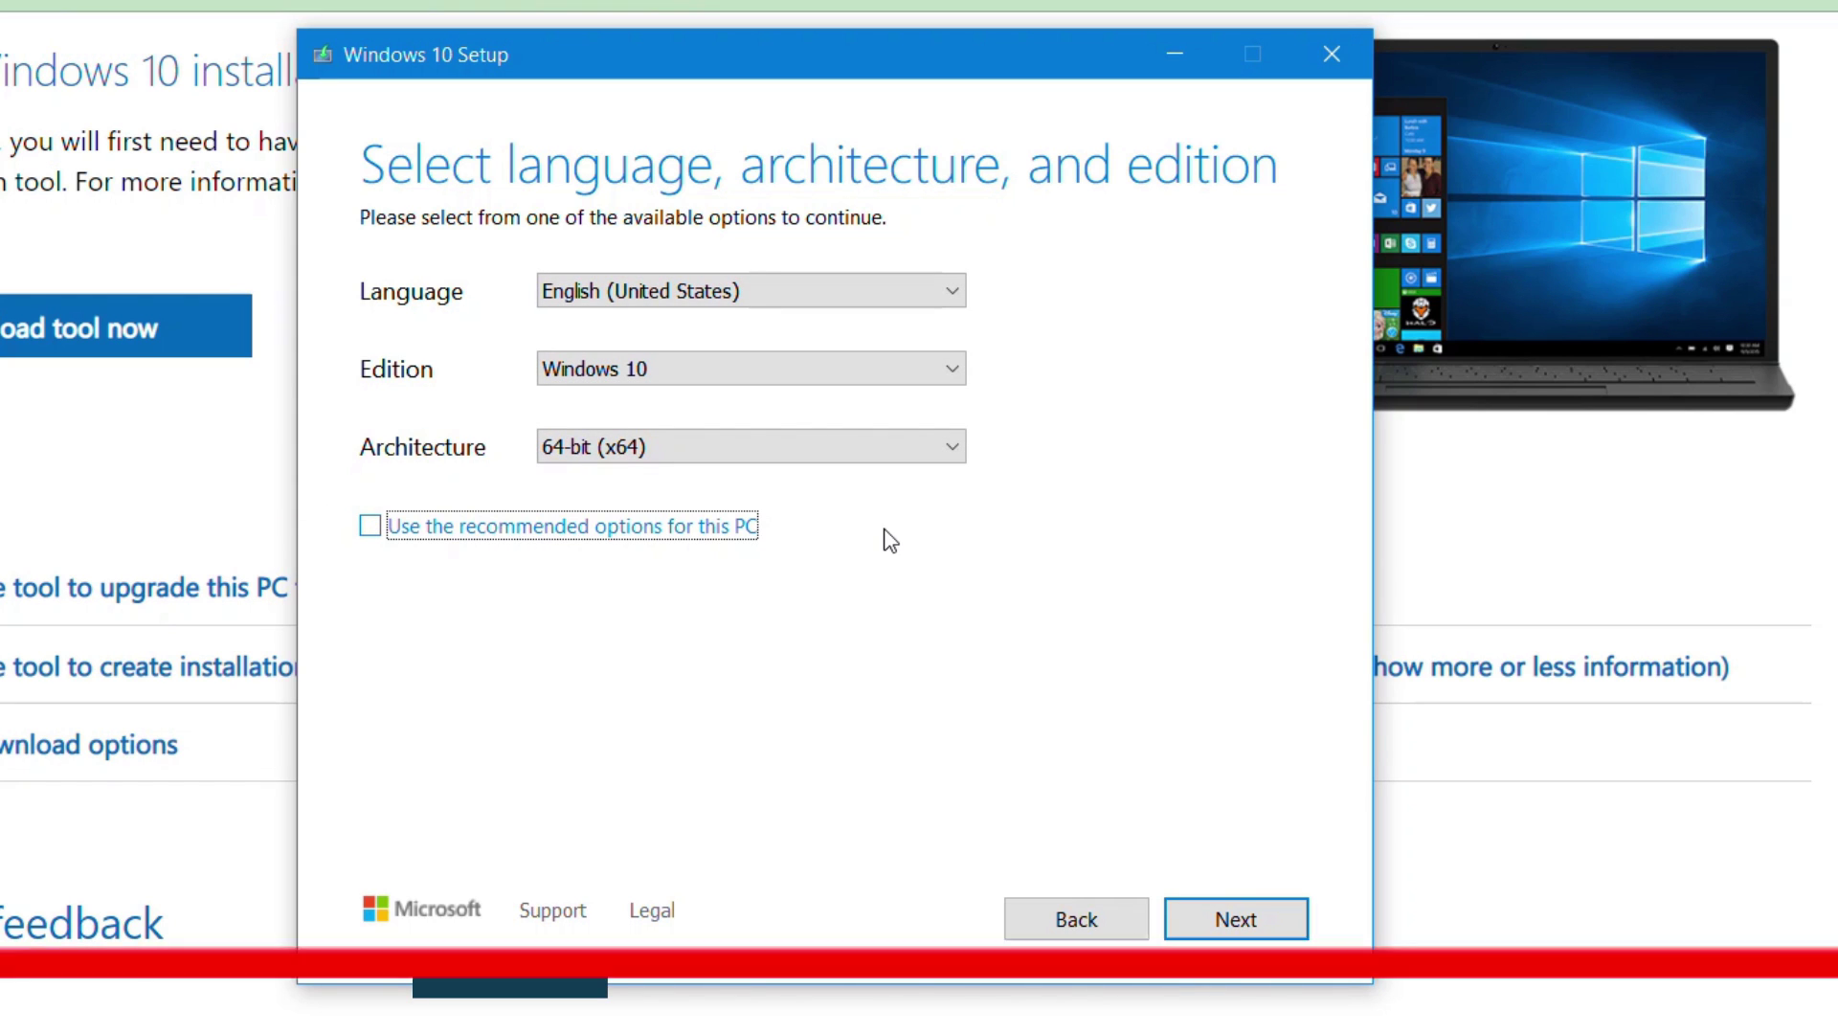
pyautogui.click(773, 288)
pyautogui.click(779, 291)
pyautogui.click(753, 376)
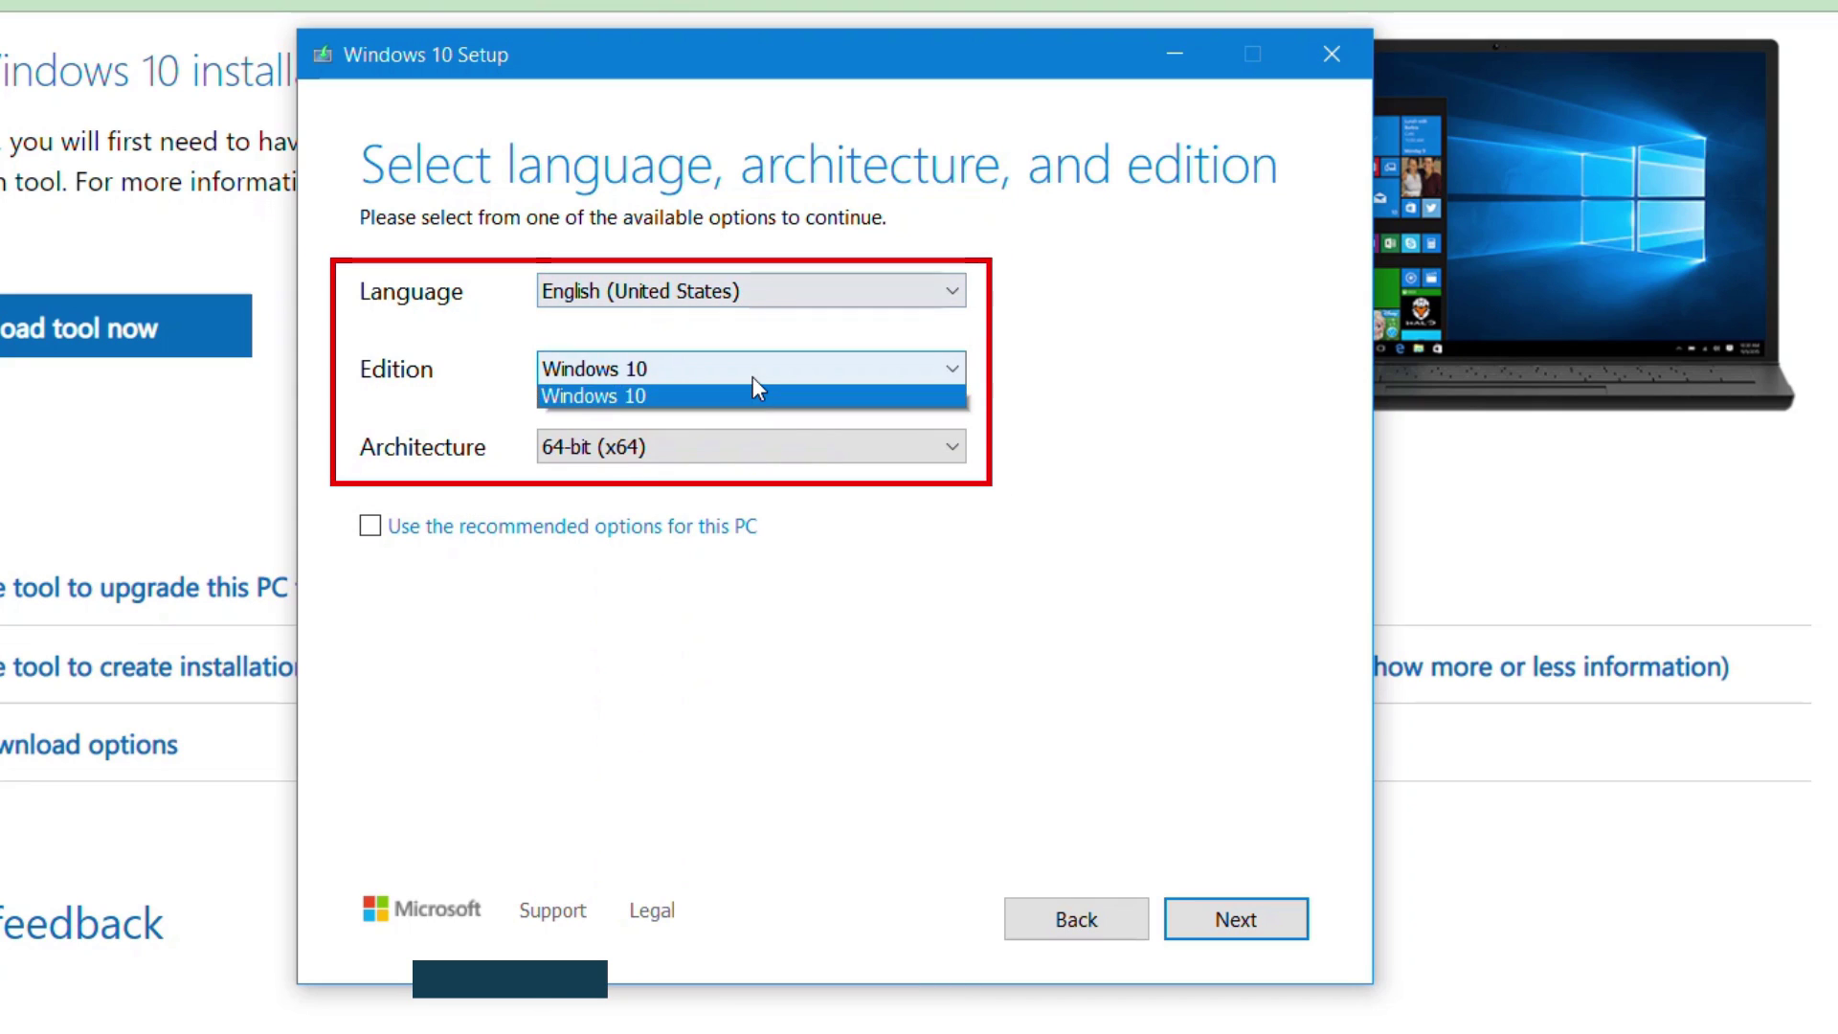
pyautogui.click(751, 396)
pyautogui.click(746, 448)
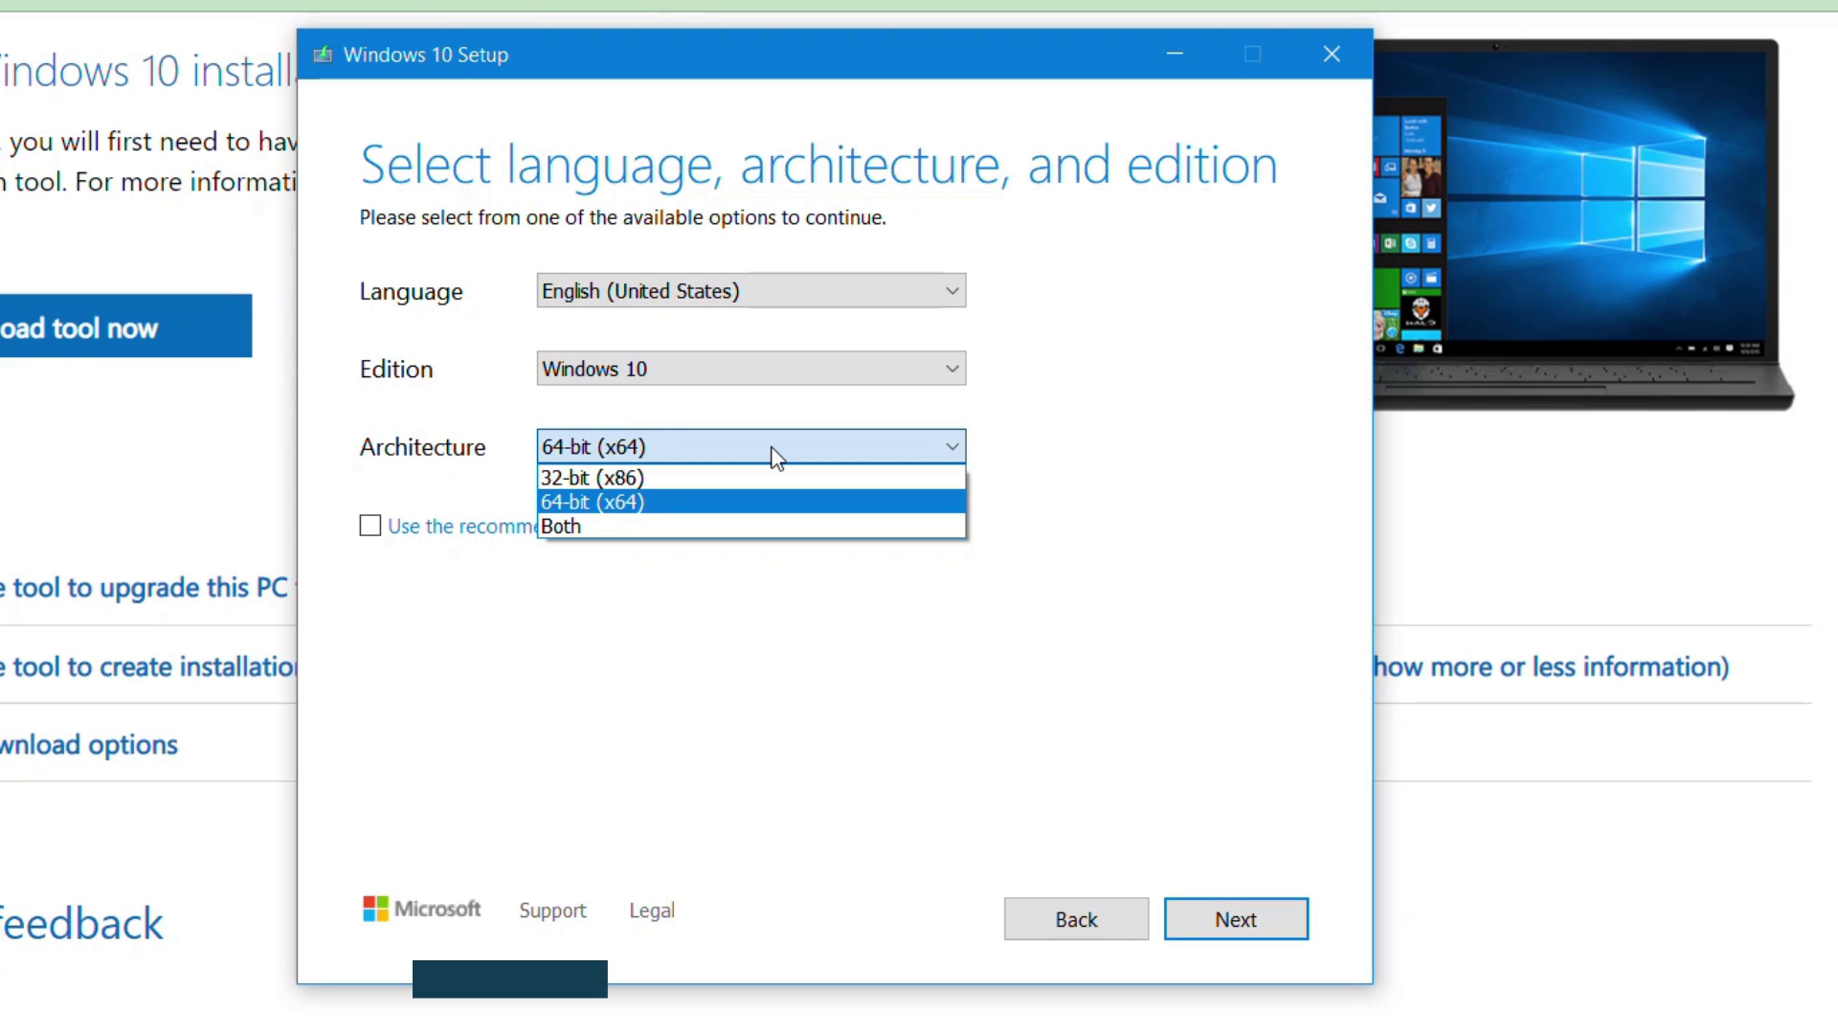
pyautogui.click(776, 457)
pyautogui.click(426, 543)
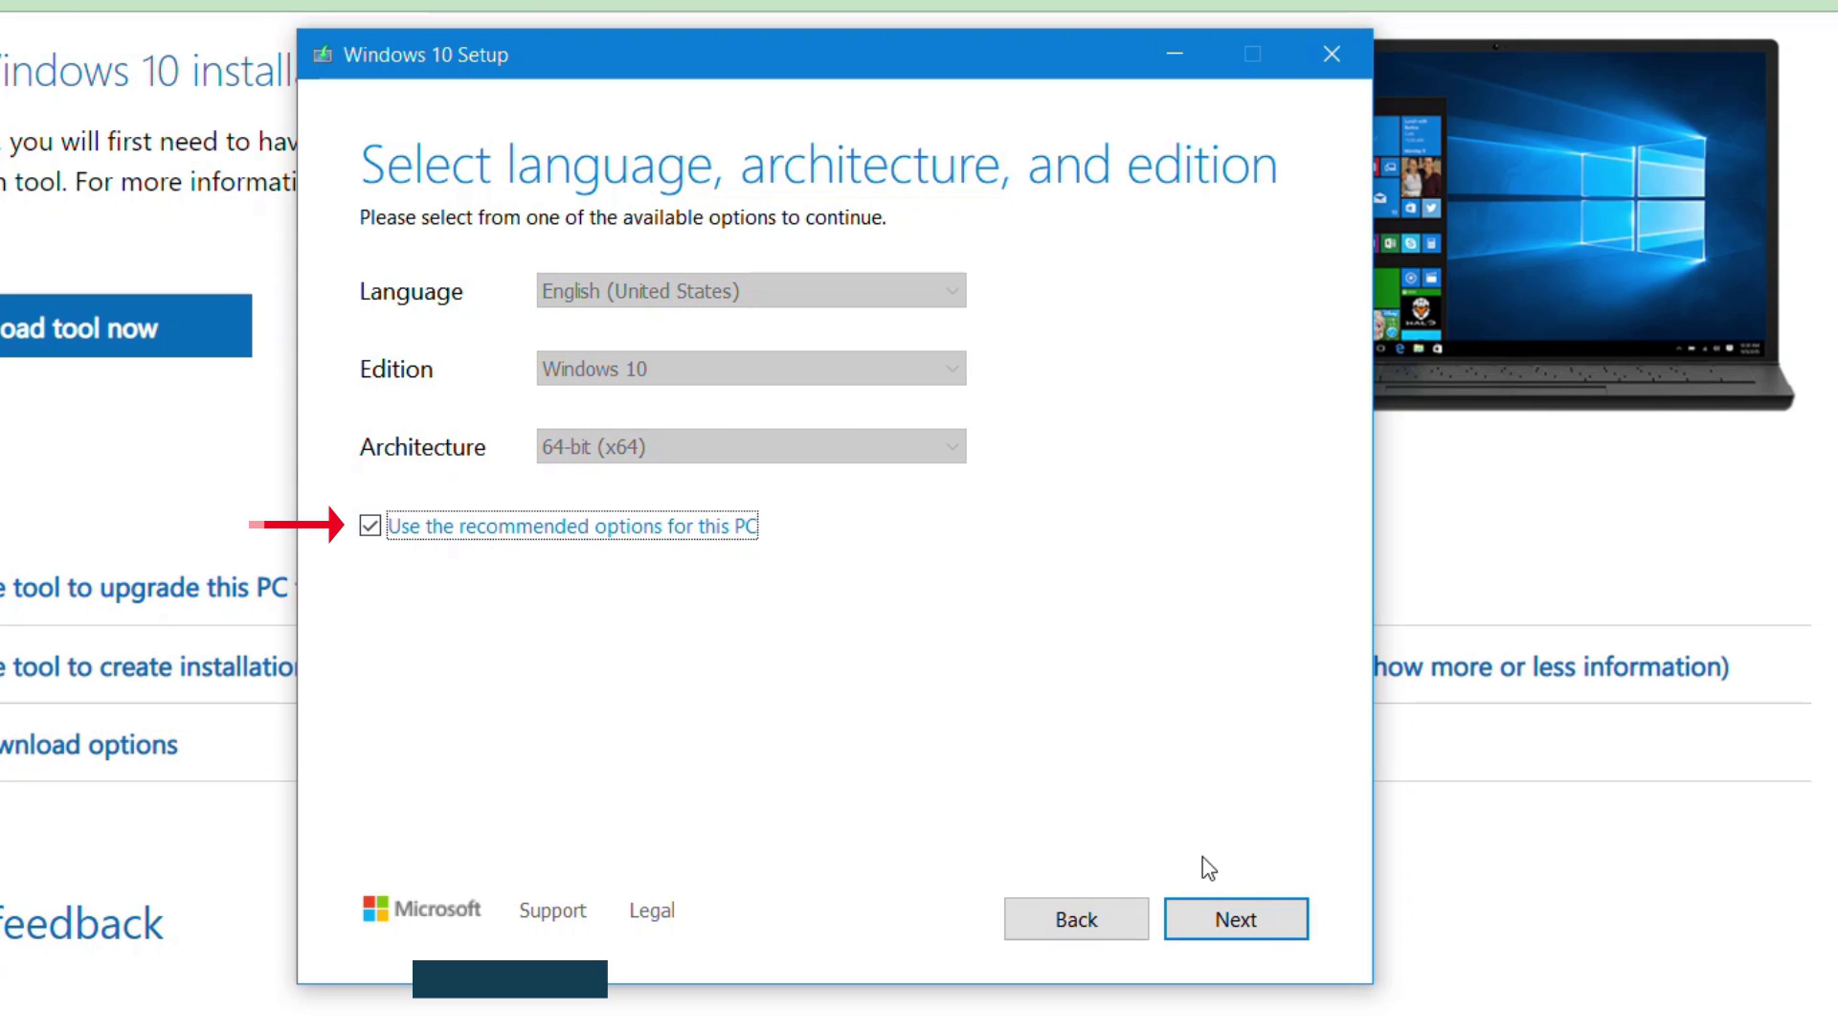
# - Keep English (United States), 64-bit defaults and USB flash drive as the media type
pyautogui.click(1282, 937)
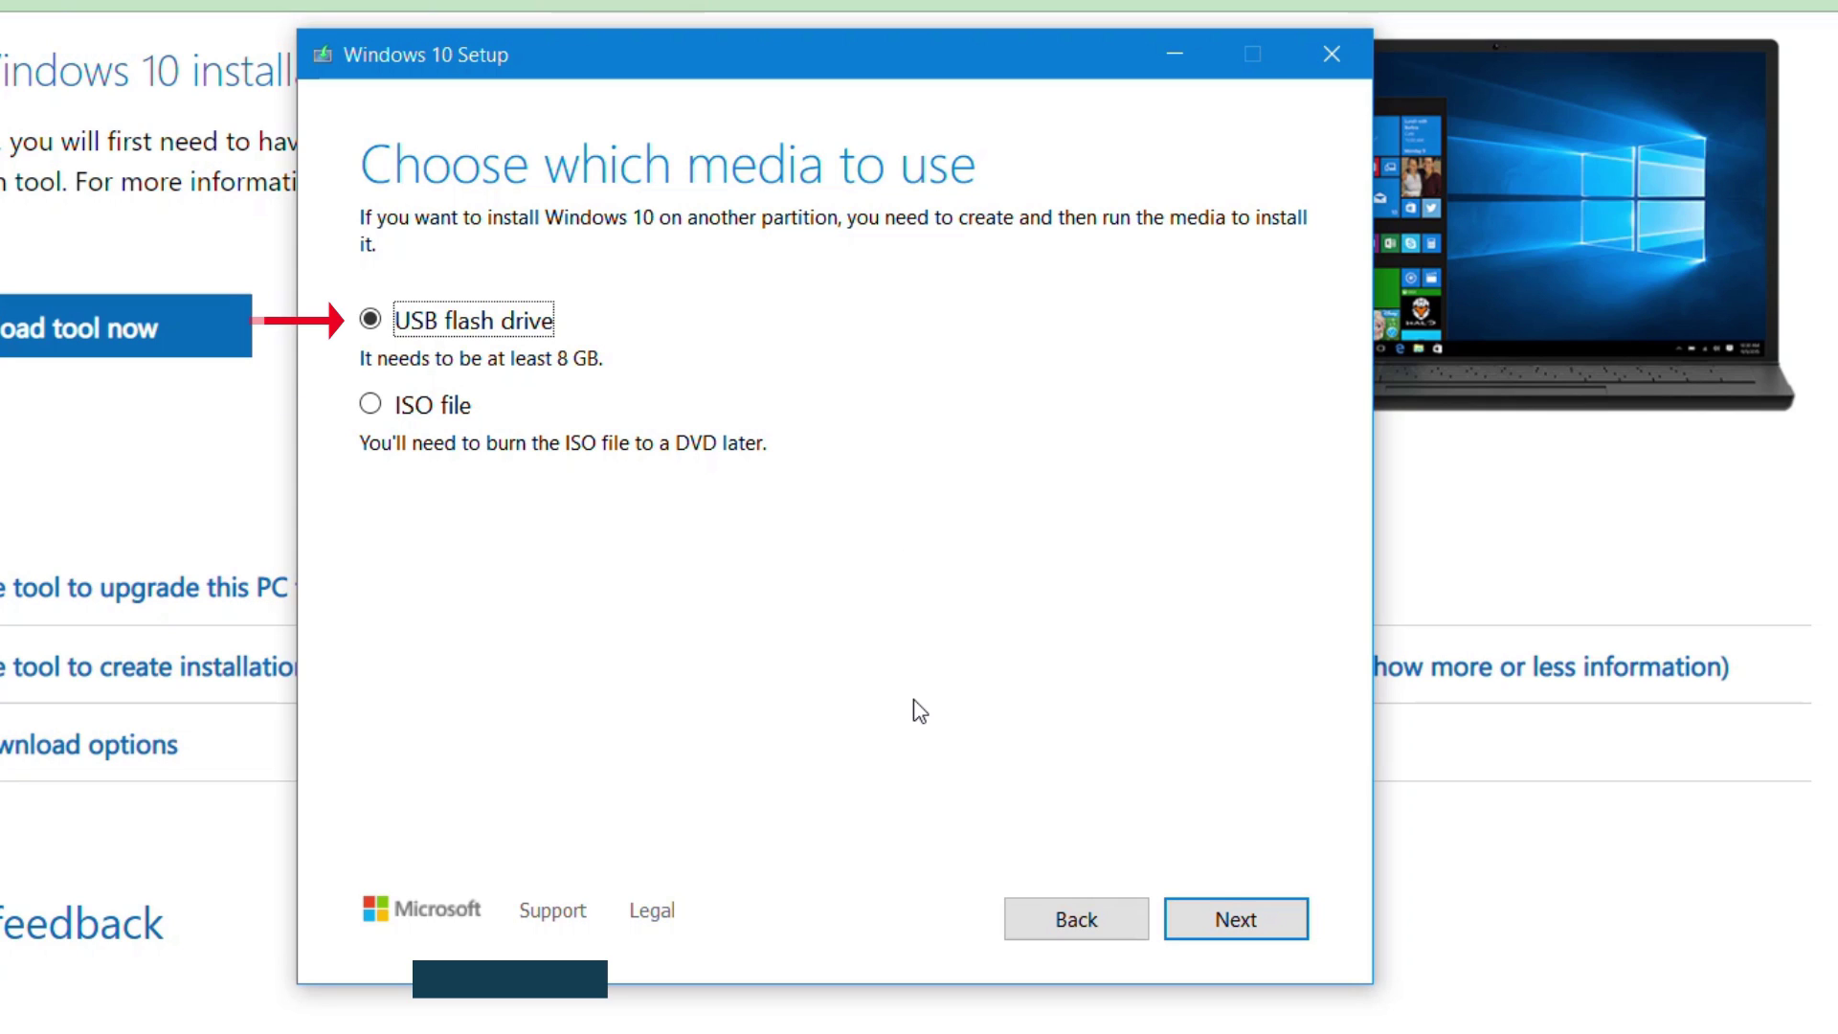
pyautogui.click(1272, 922)
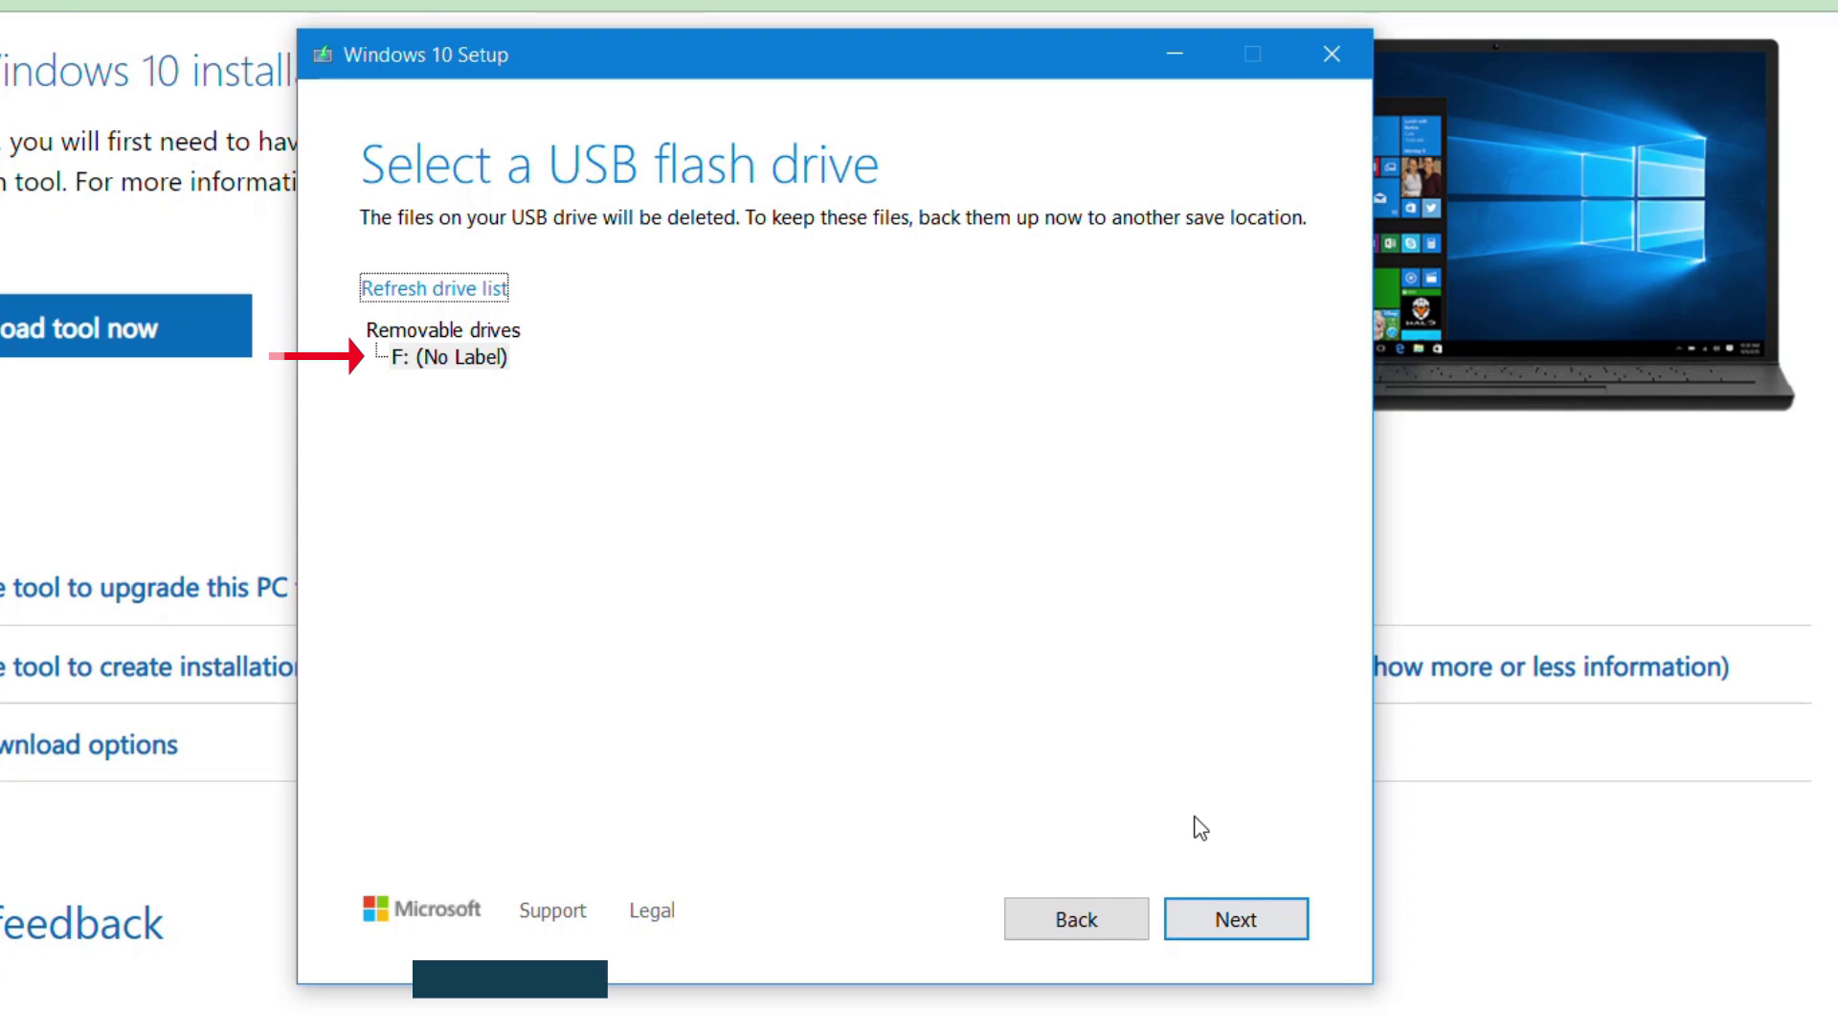
# - Write the Windows 10 installer to removable drive F: (No Label)
pyautogui.click(468, 362)
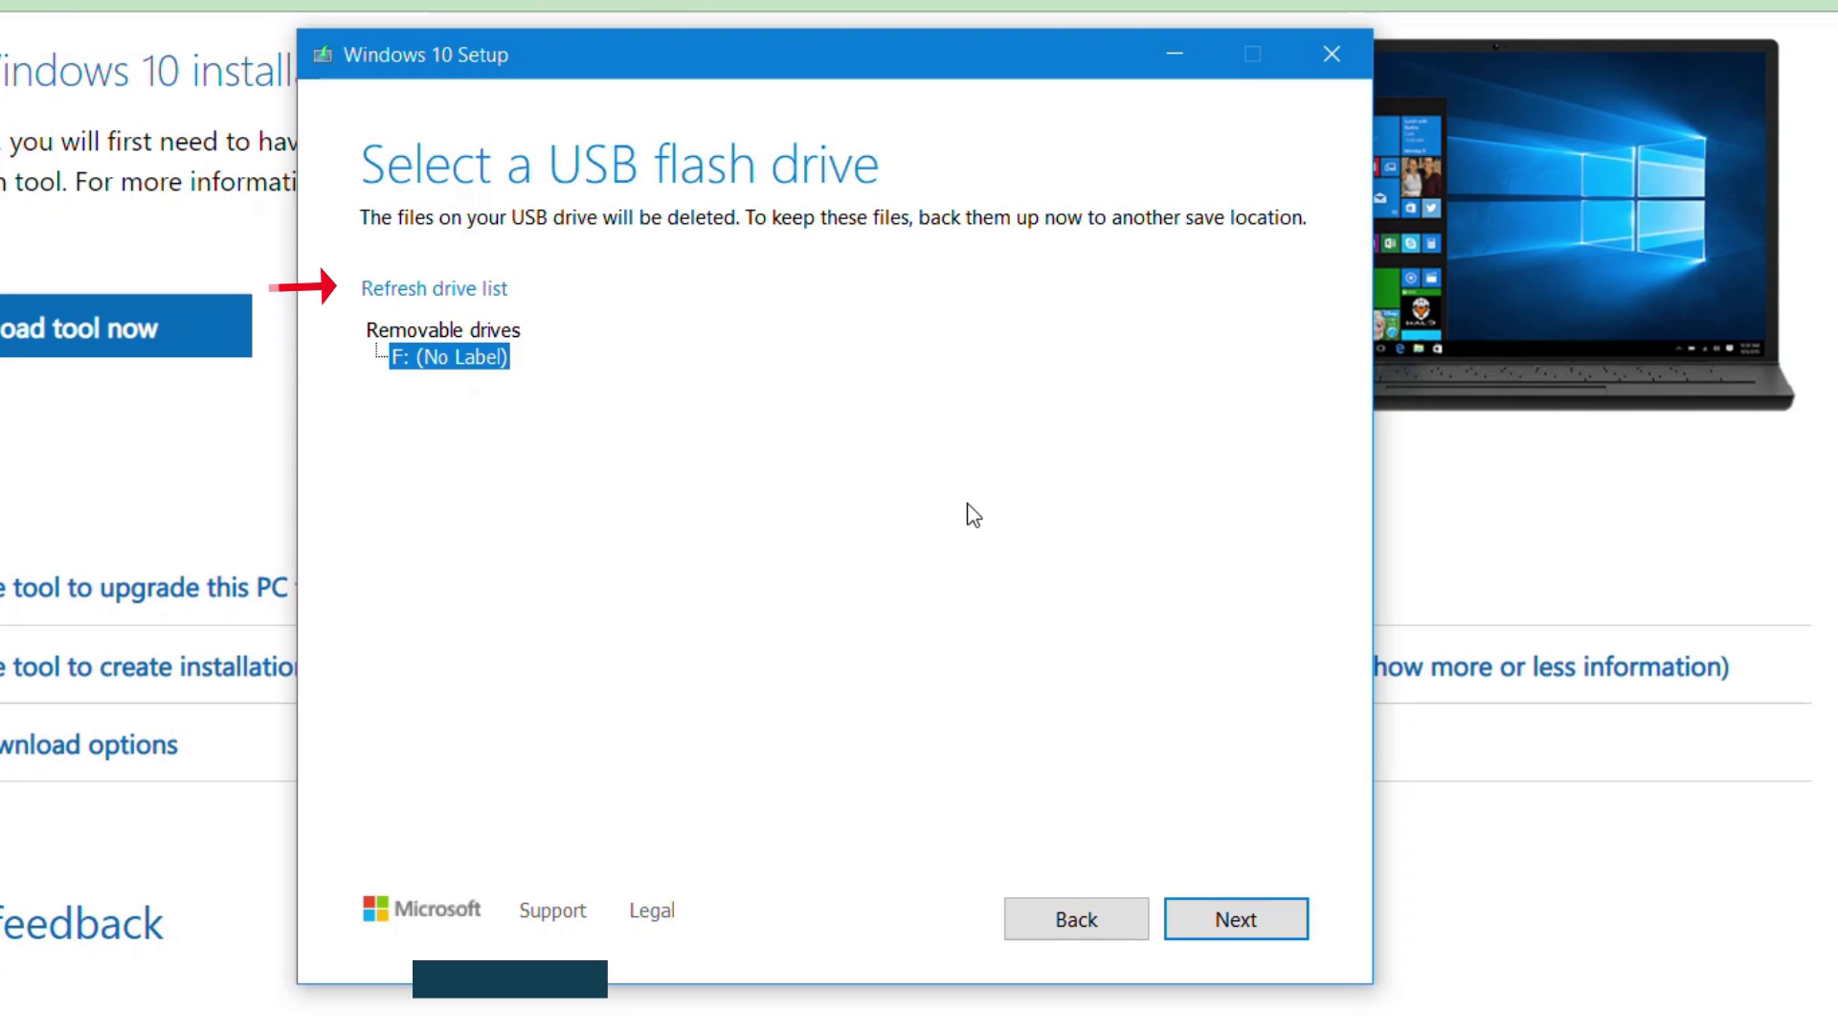
pyautogui.click(1295, 936)
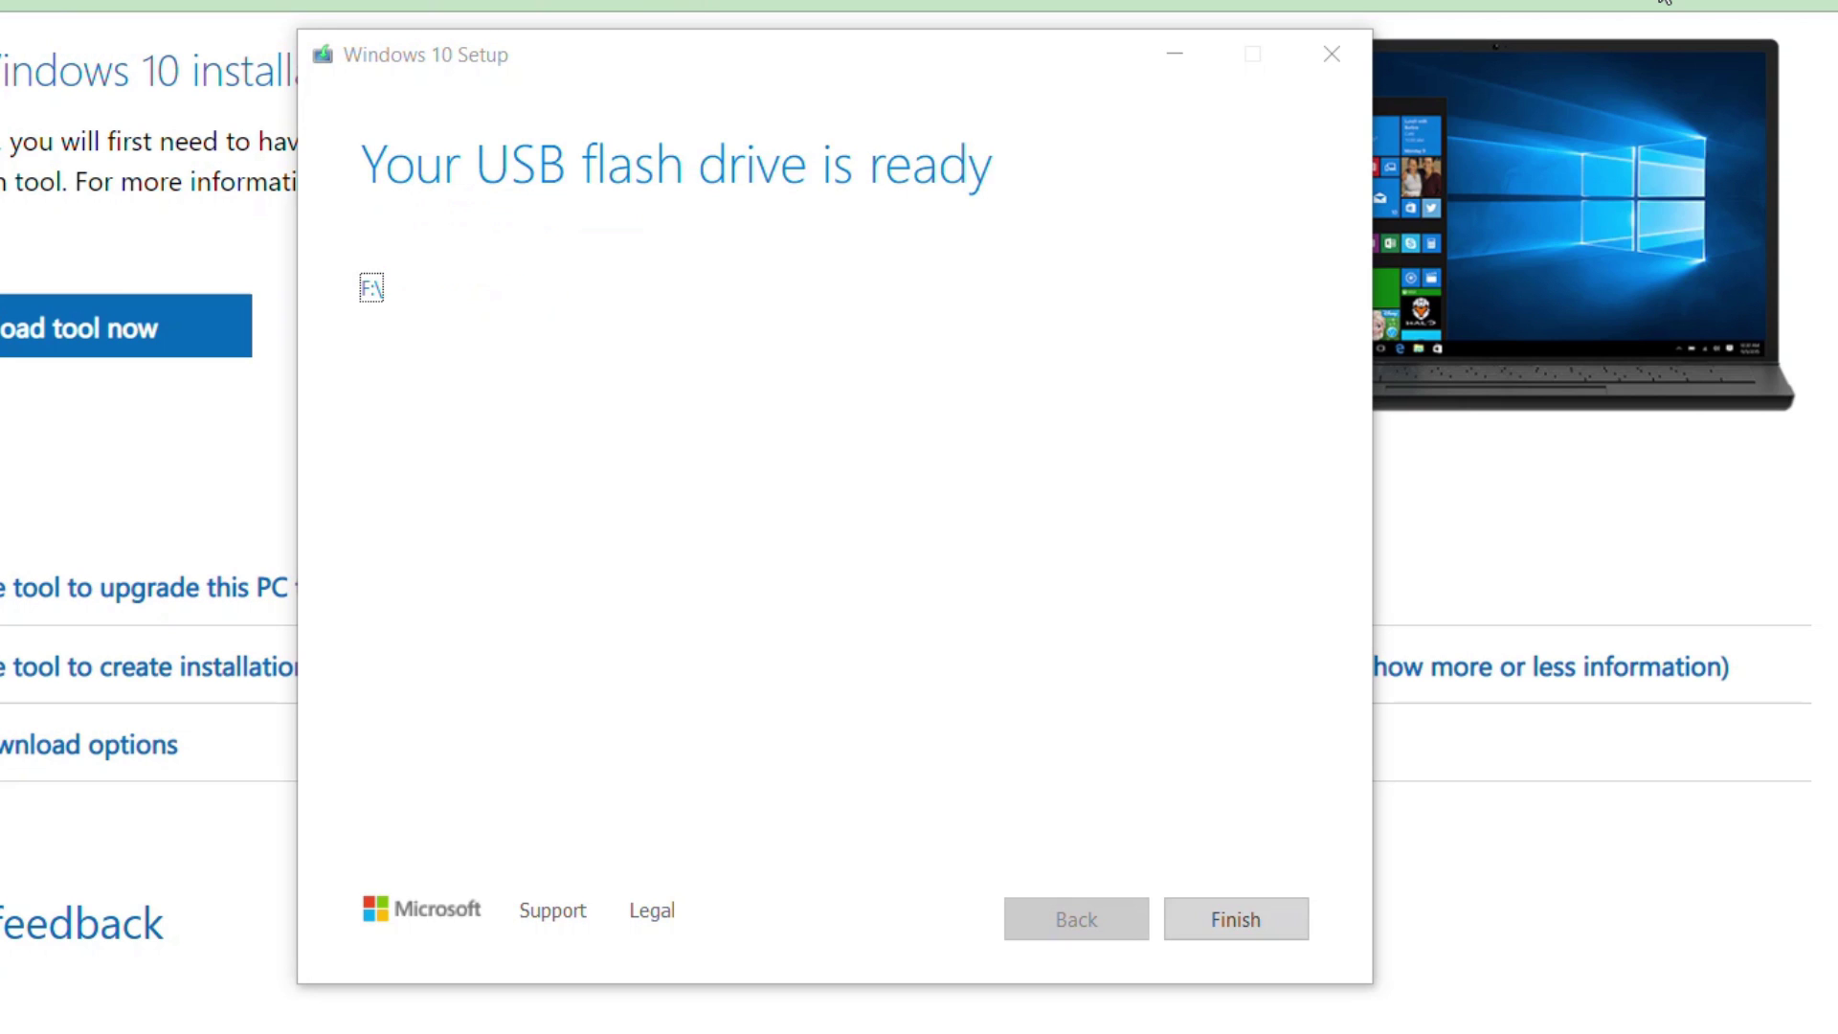
# - Finish the wizard, browse the files on ESD-USB (F:), and eject the drive
pyautogui.click(1278, 927)
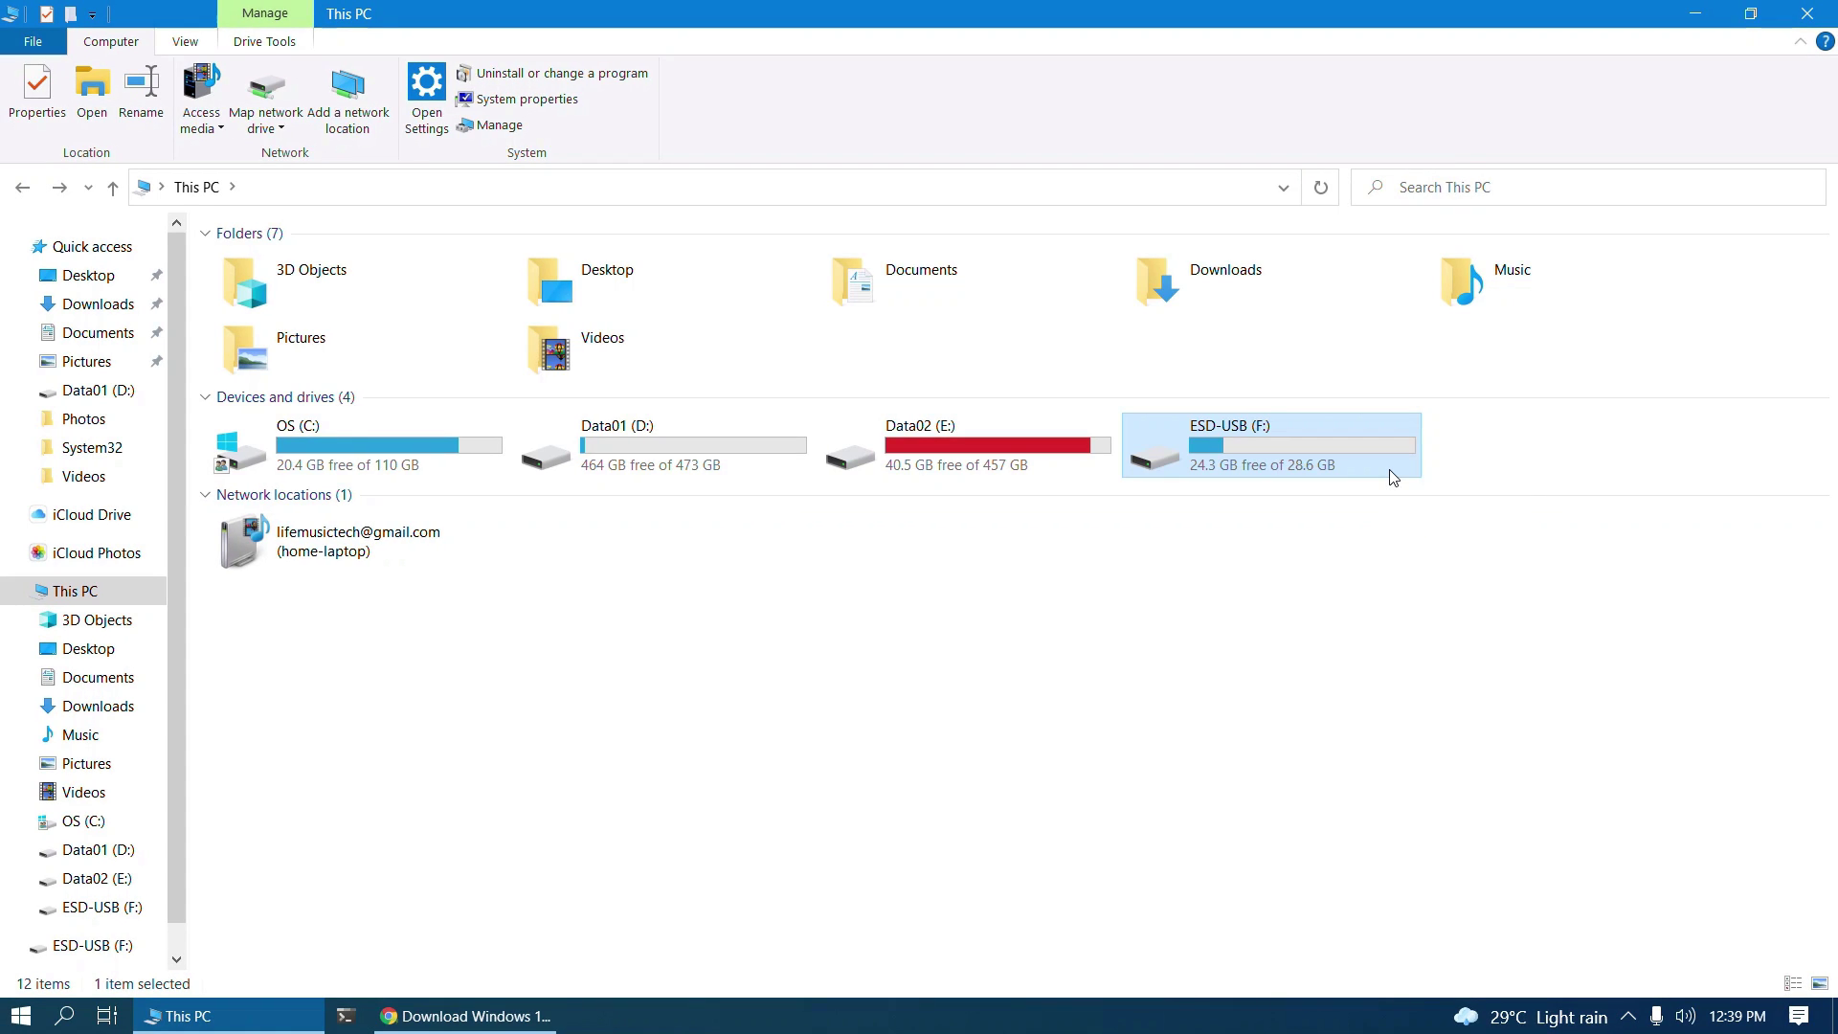
pyautogui.doubleClick(1388, 471)
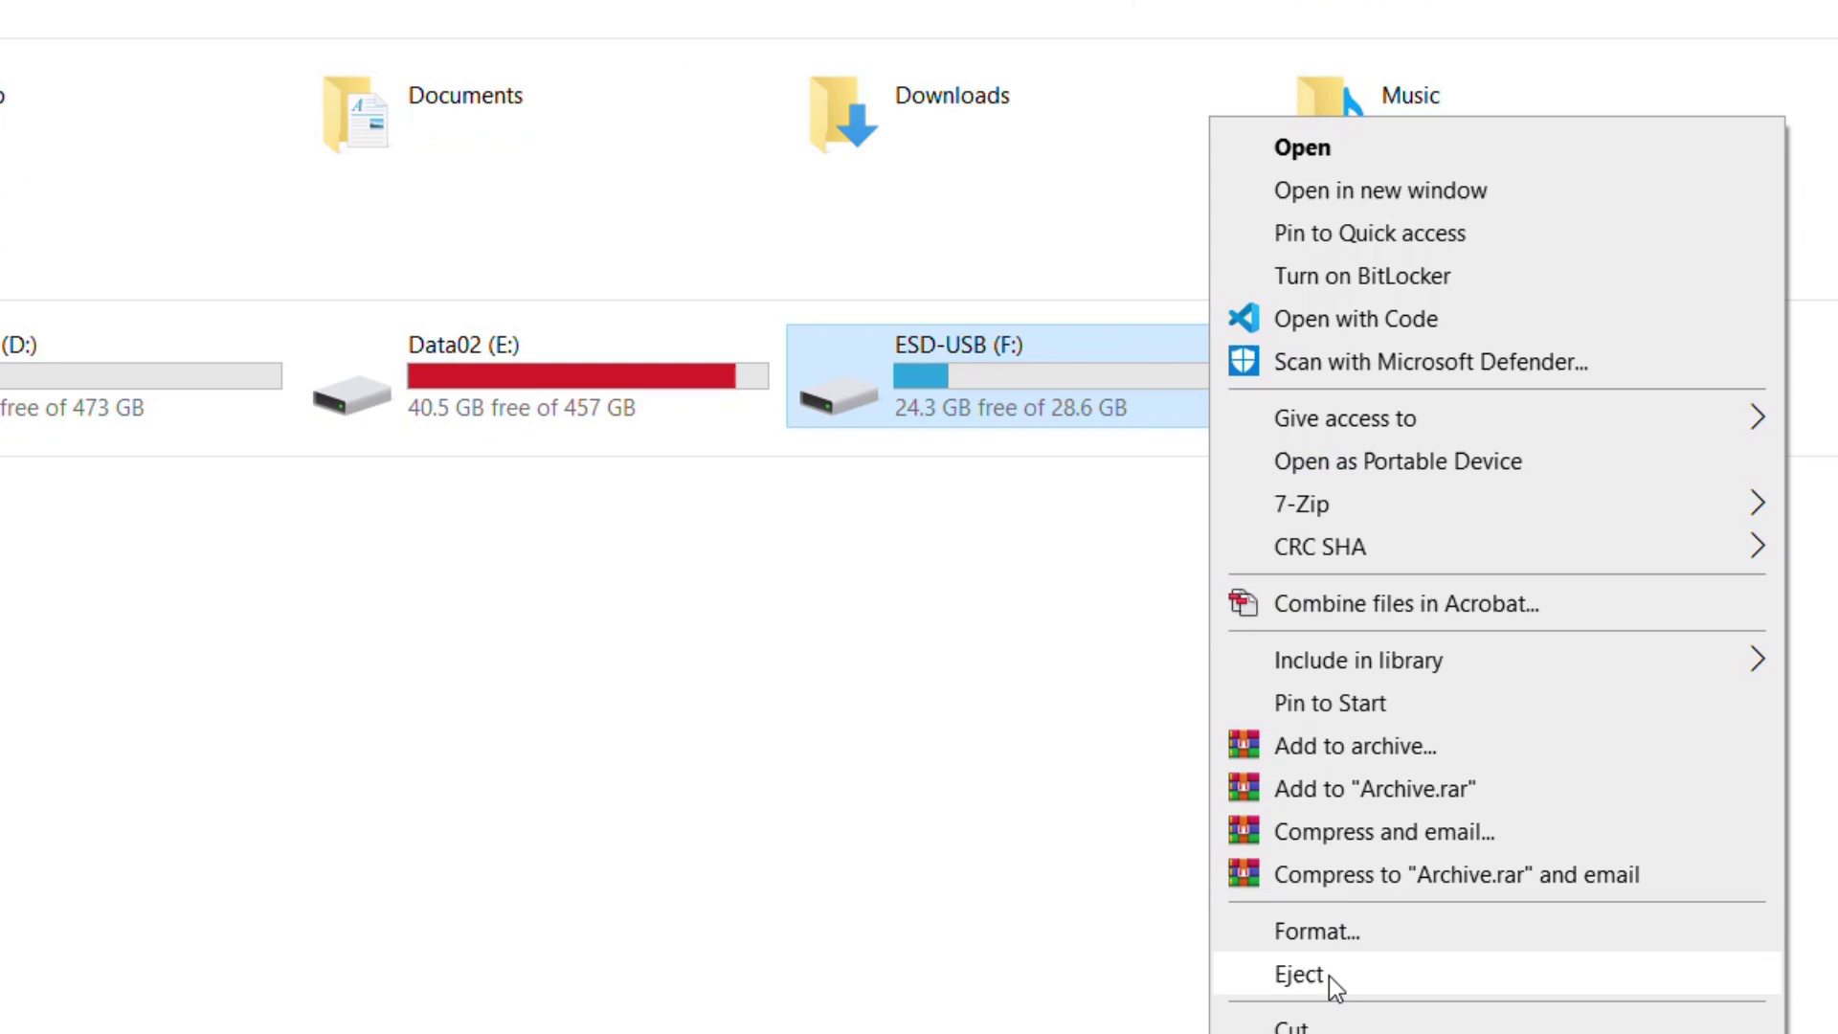
pyautogui.click(1326, 974)
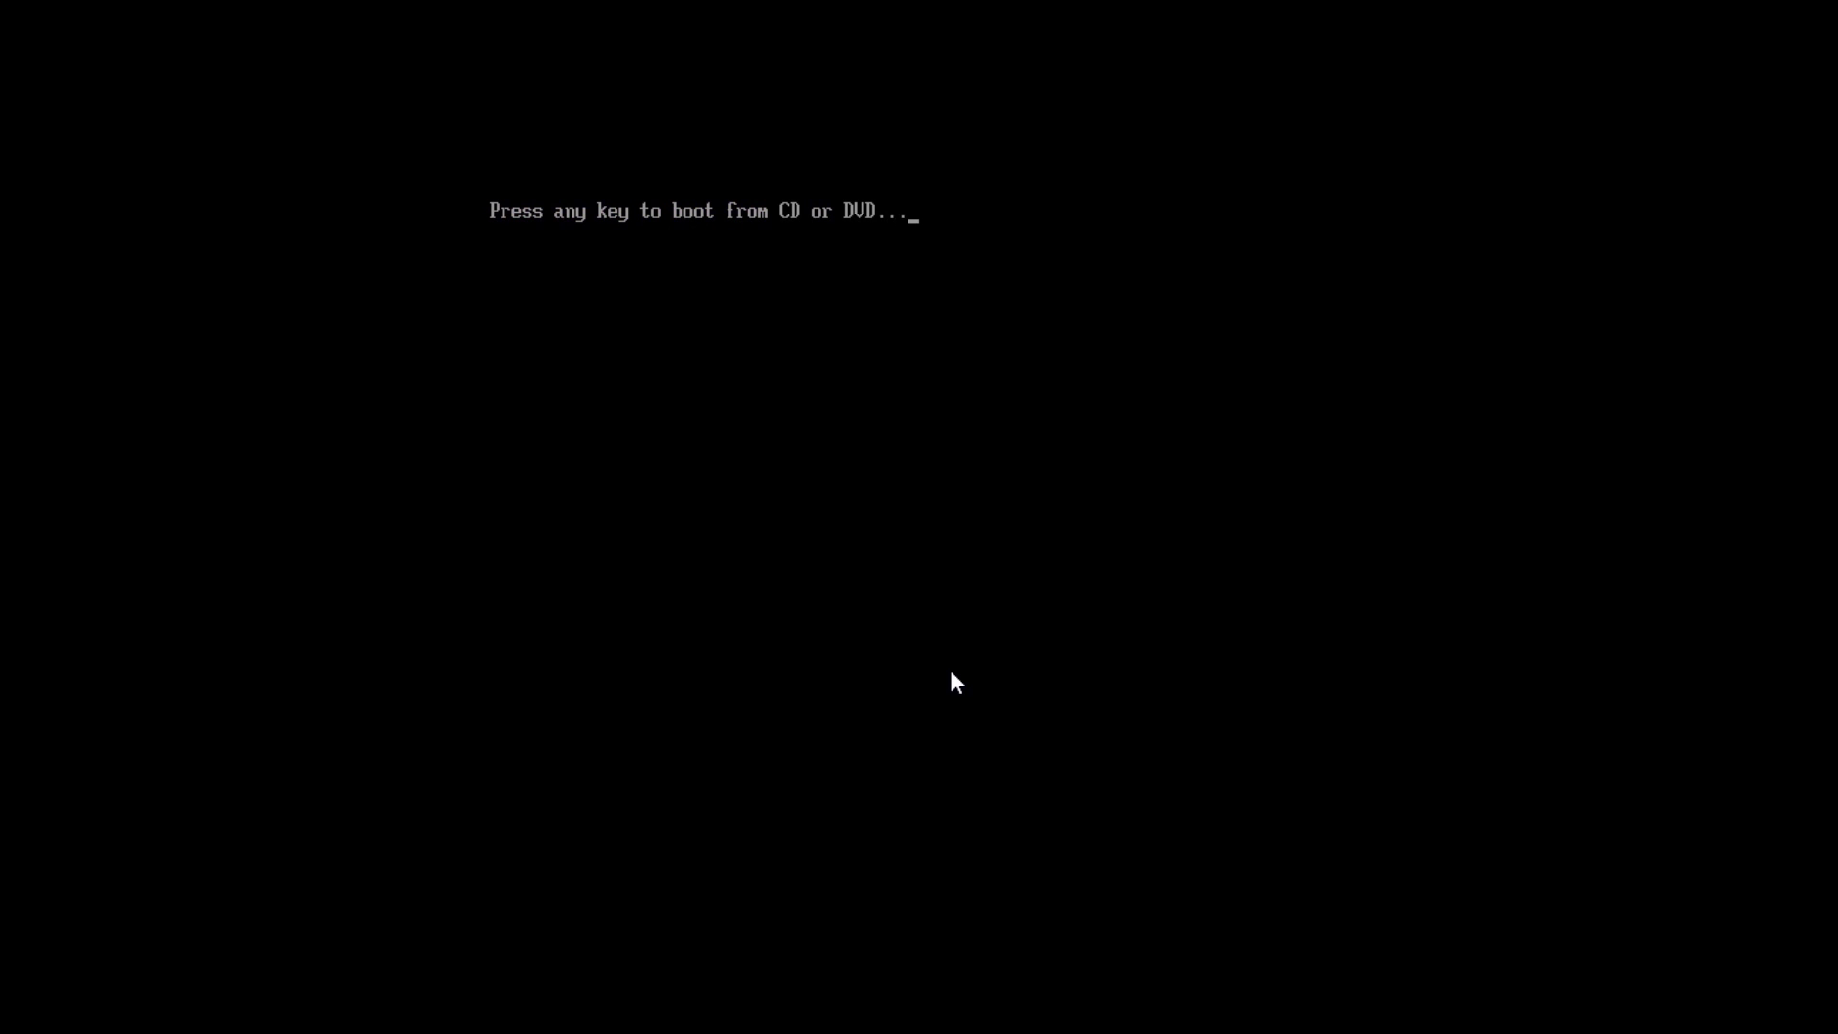
# - Boot from the USB and set time/currency format and keyboard to English (India)
pyautogui.press('Return')
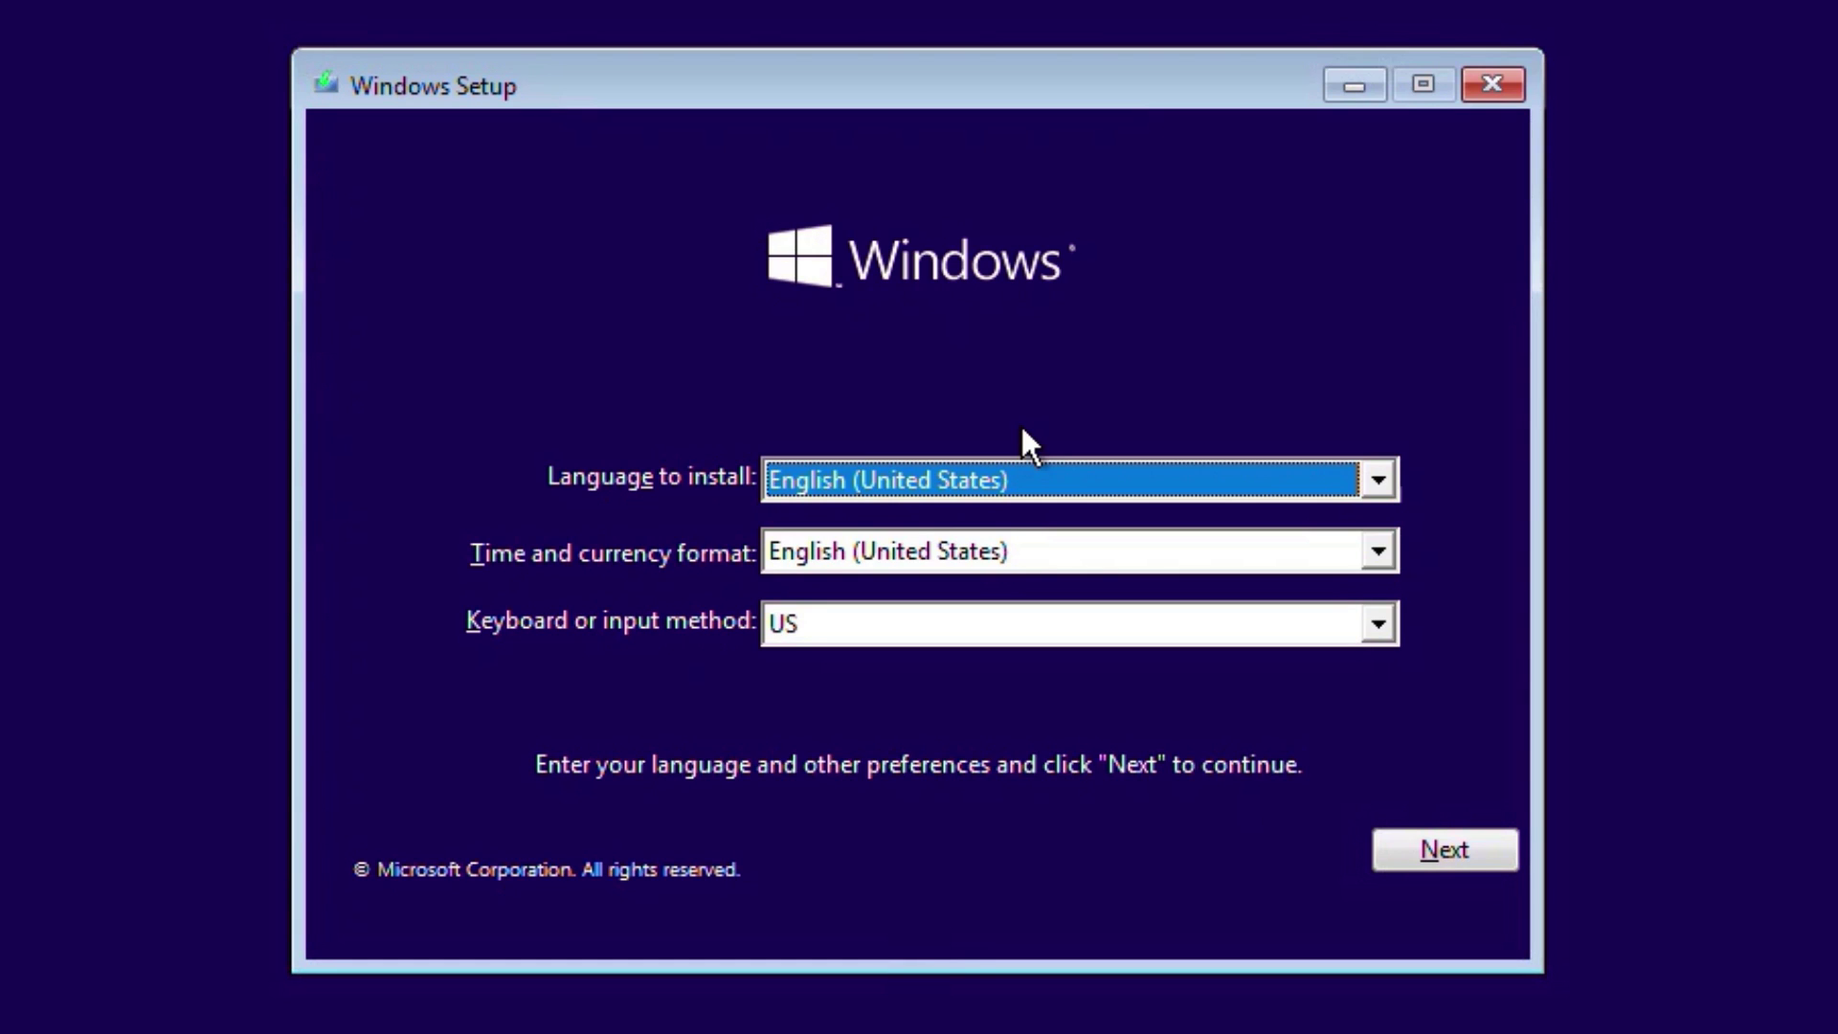
pyautogui.click(1025, 553)
pyautogui.press('Up')
pyautogui.press('Up')
pyautogui.press('Up')
pyautogui.press('Up')
pyautogui.press('Up')
pyautogui.press('Up')
pyautogui.press('Up')
pyautogui.press('Up')
pyautogui.press('Up')
pyautogui.press('Up')
pyautogui.press('Up')
pyautogui.press('Up')
pyautogui.press('Up')
pyautogui.press('Up')
pyautogui.press('Up')
pyautogui.press('Up')
pyautogui.press('Up')
pyautogui.press('Up')
pyautogui.press('Up')
pyautogui.press('Up')
pyautogui.press('Up')
pyautogui.press('Up')
pyautogui.press('Up')
pyautogui.press('Up')
pyautogui.press('Up')
pyautogui.press('Up')
pyautogui.press('Up')
pyautogui.press('Up')
pyautogui.press('Up')
pyautogui.press('Up')
pyautogui.press('Up')
pyautogui.press('Up')
pyautogui.press('Up')
pyautogui.press('Up')
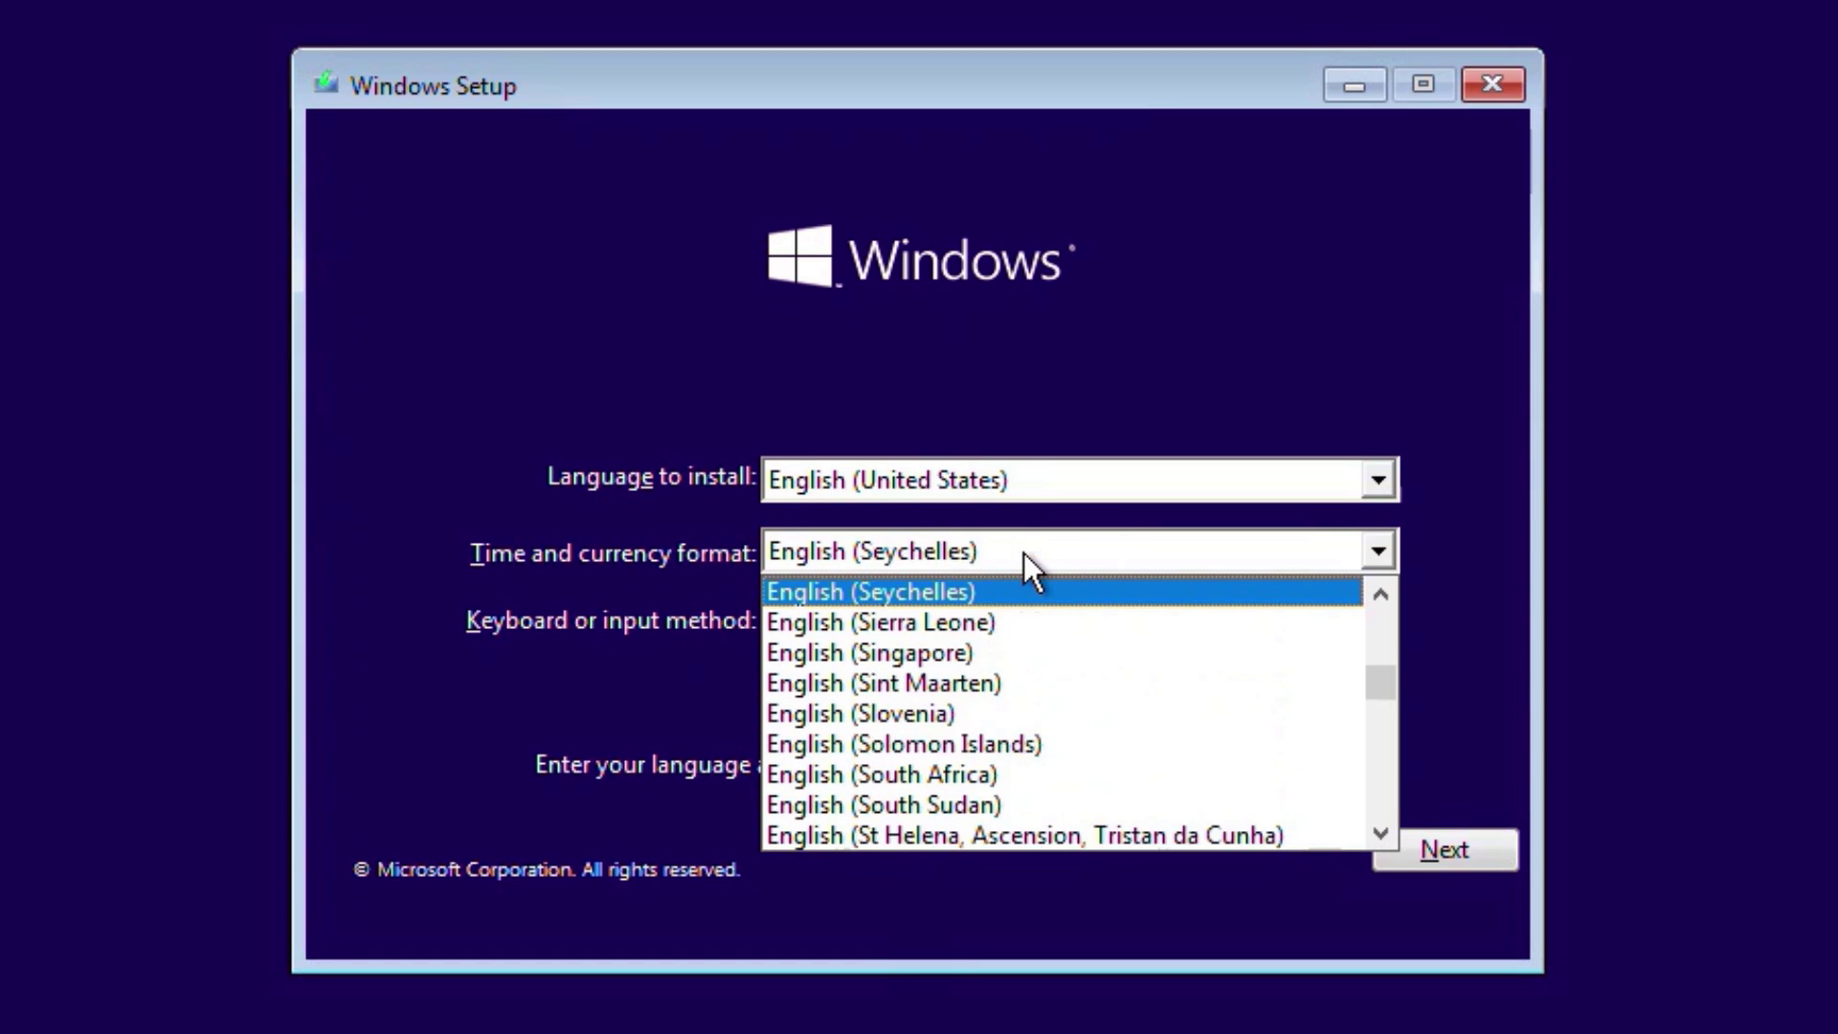
pyautogui.press('Down')
pyautogui.press('Down')
pyautogui.press('Down')
pyautogui.press('Down')
pyautogui.press('Down')
pyautogui.press('Down')
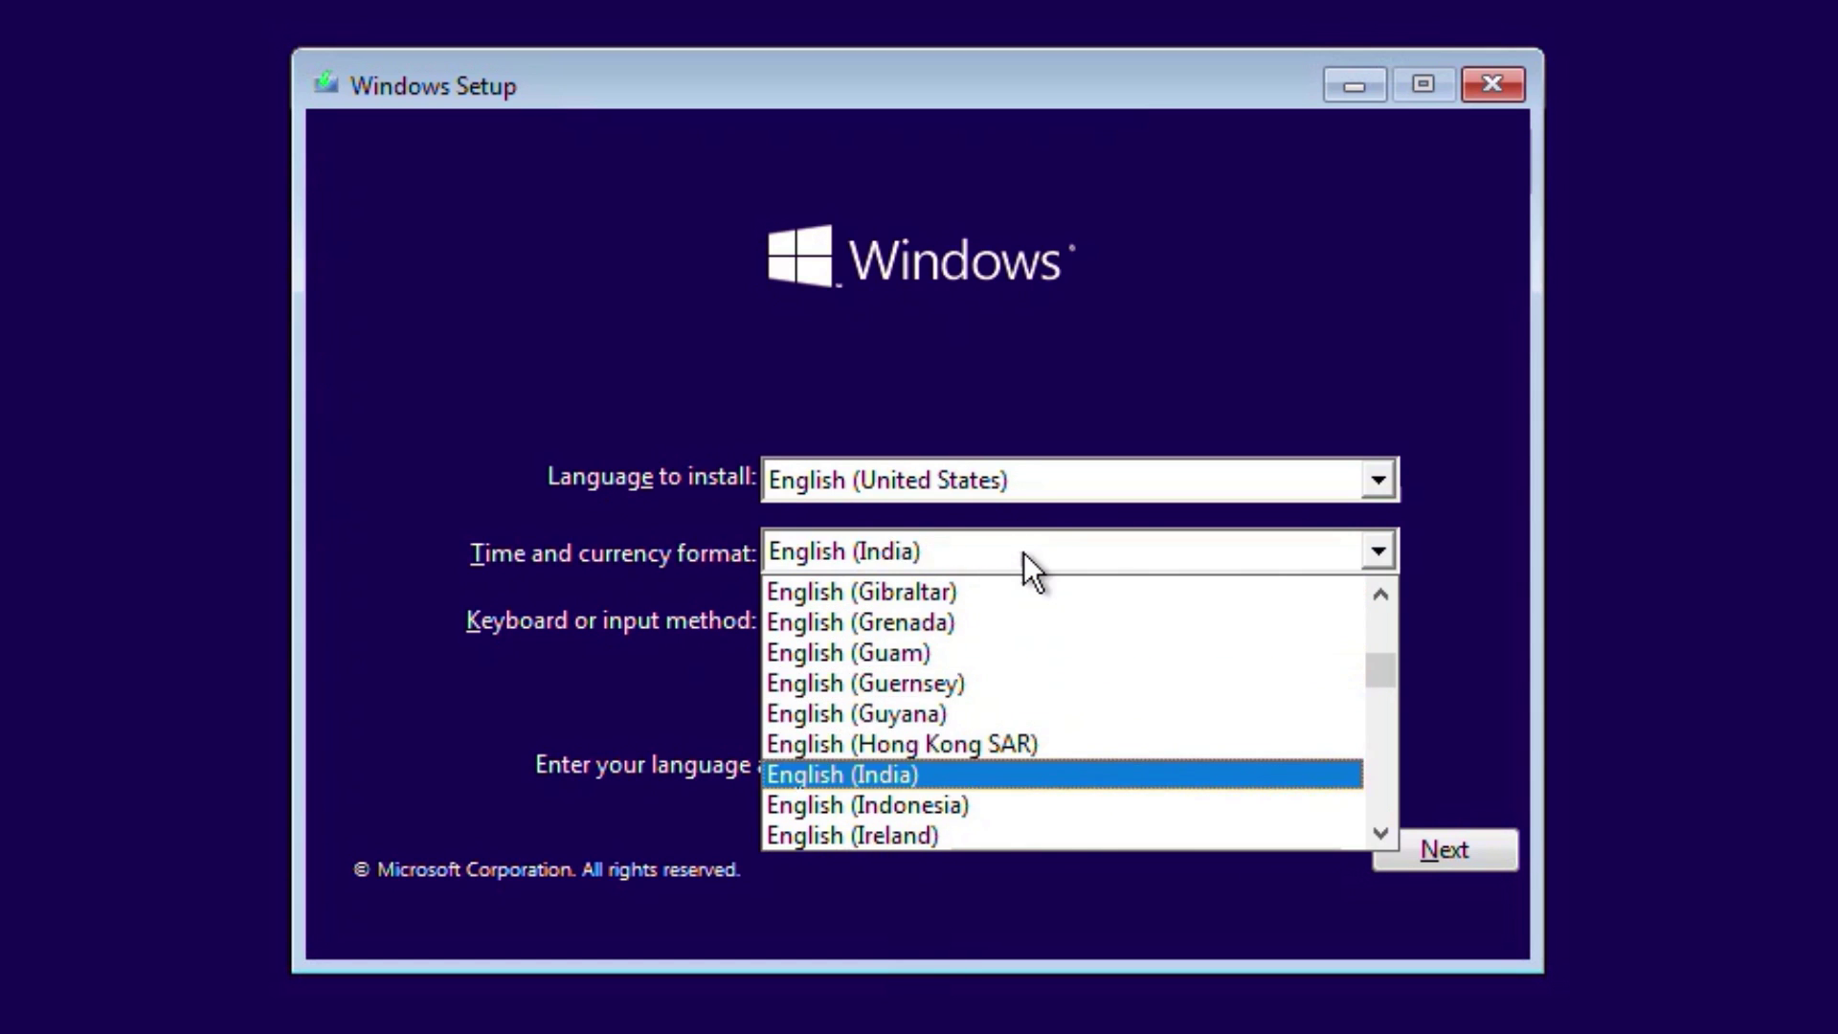
pyautogui.press('Return')
pyautogui.press('Tab')
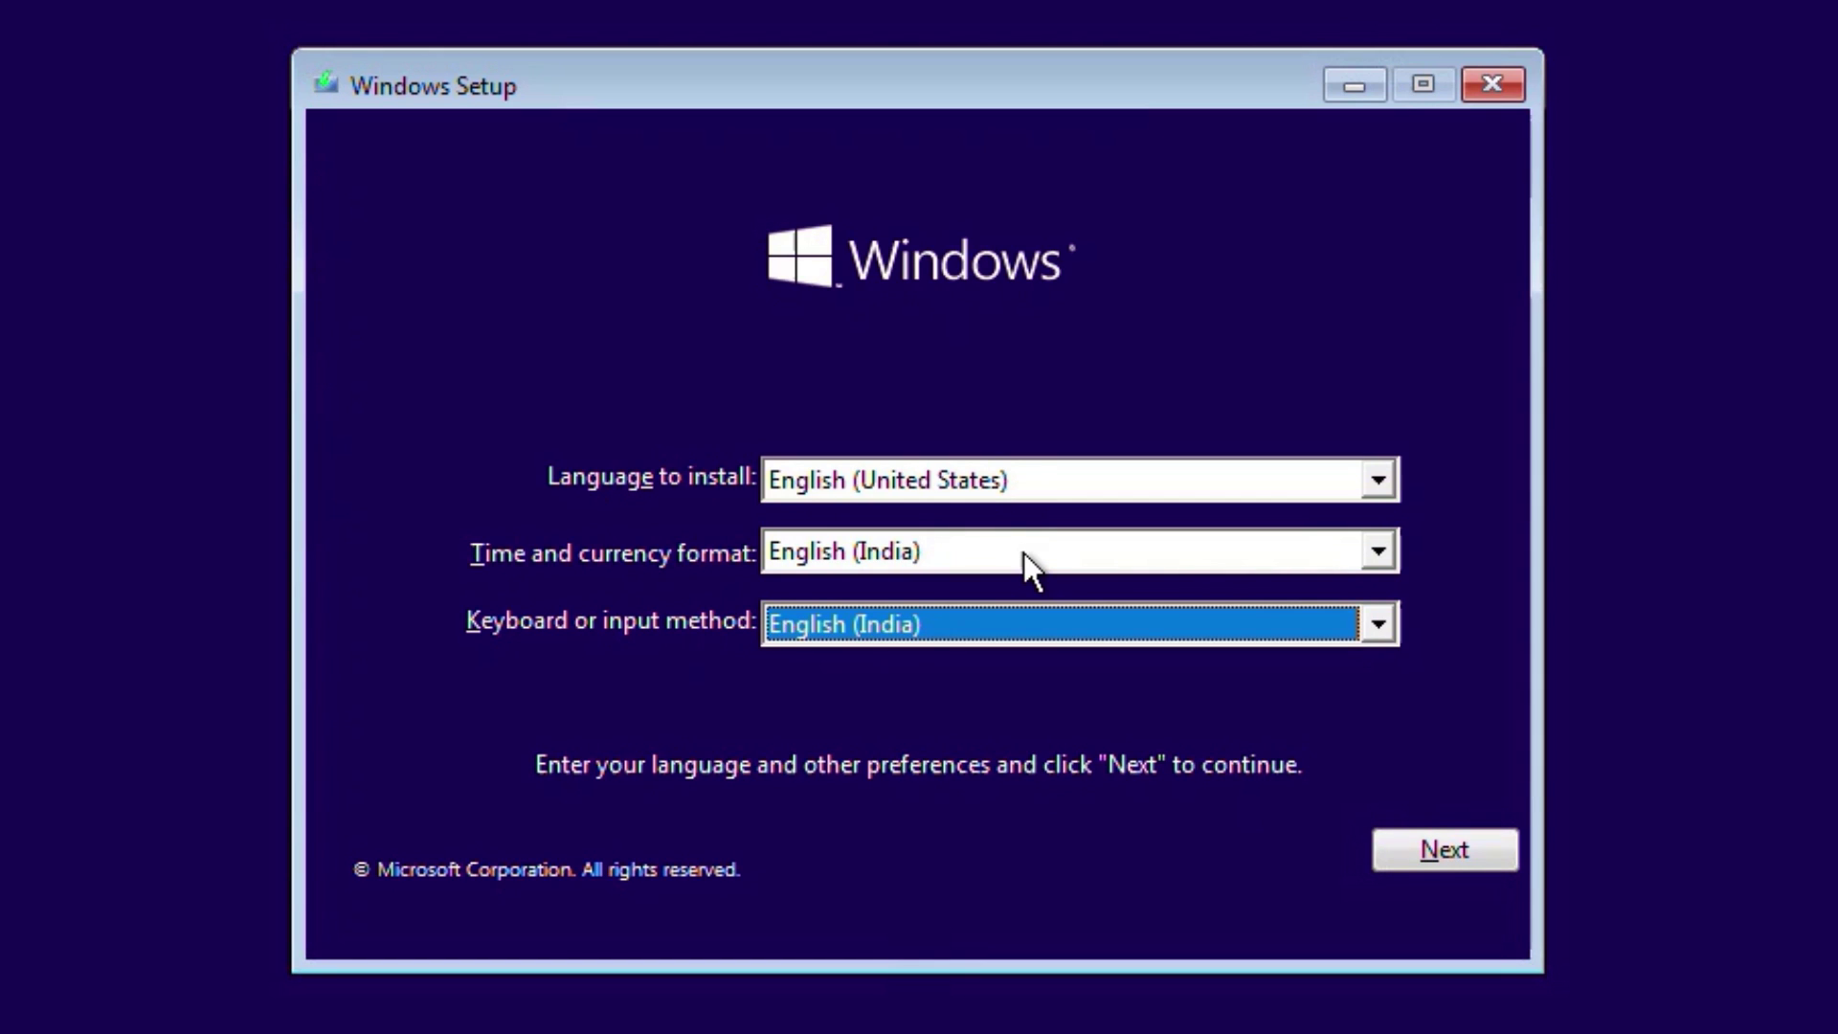
pyautogui.press('Tab')
pyautogui.press('Return')
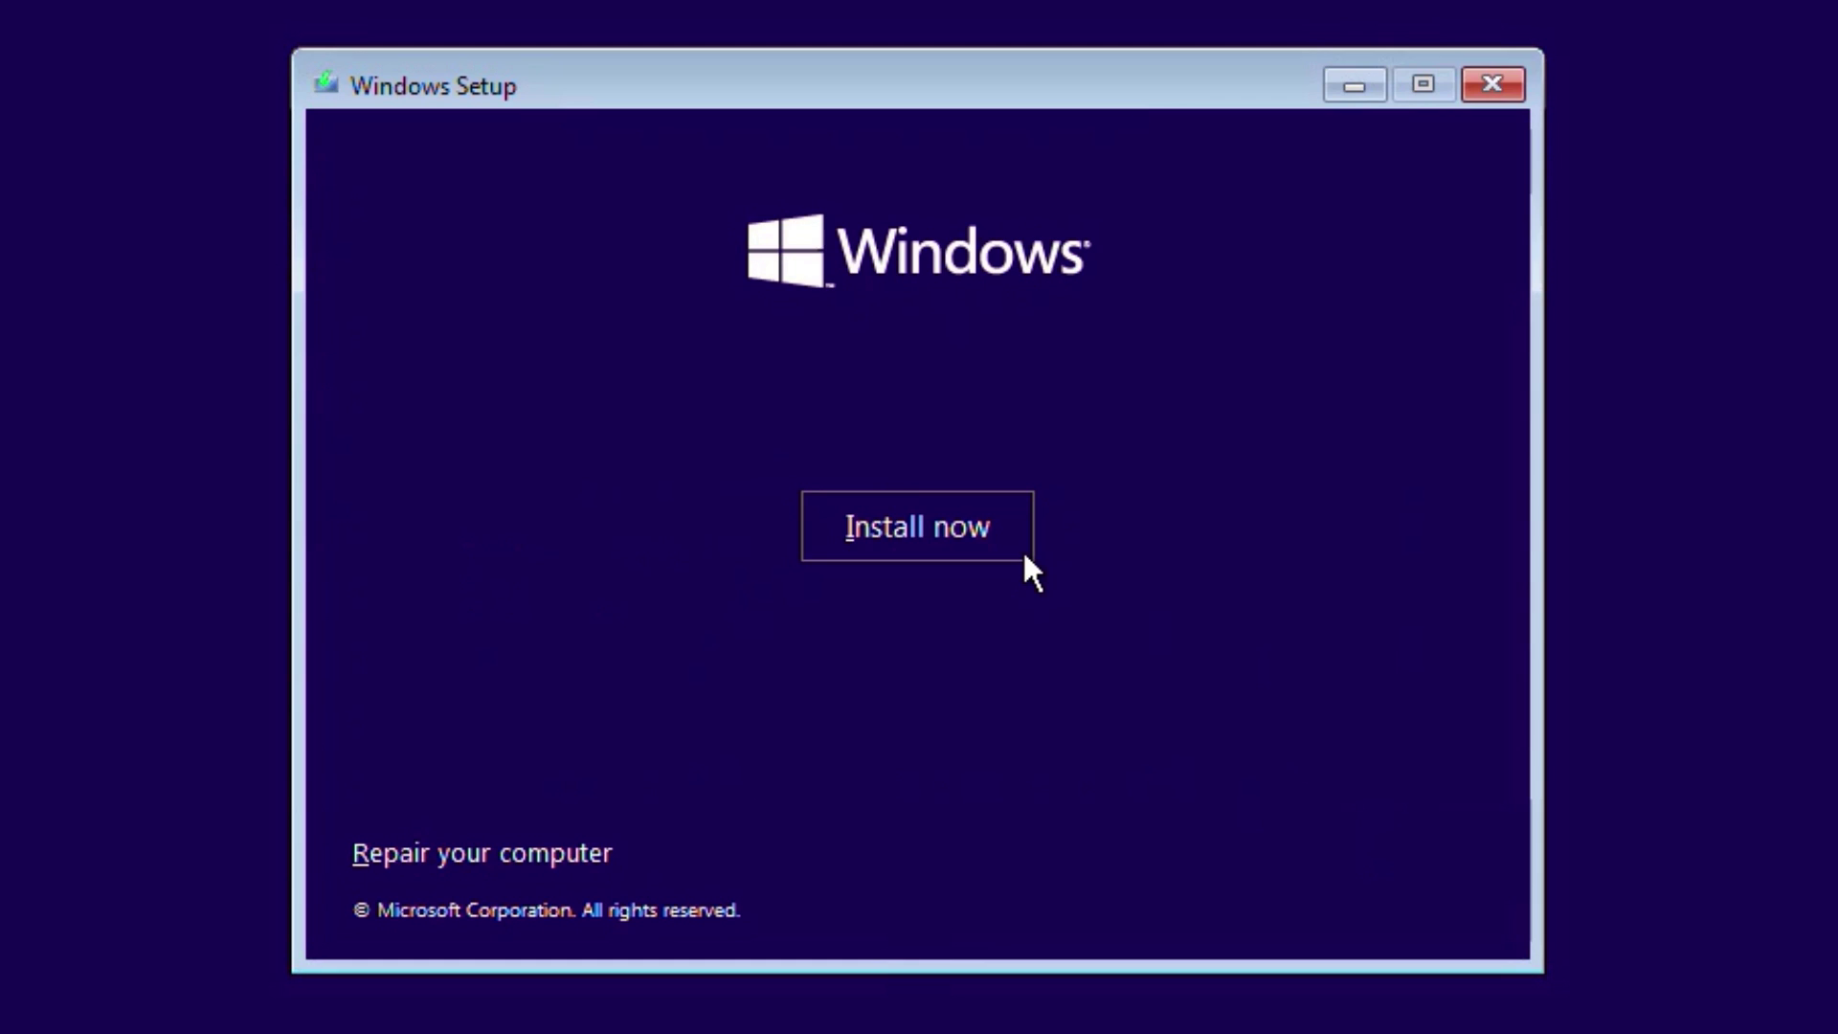
# - Start Install now and continue with 'I don't have a product key'
pyautogui.click(1024, 555)
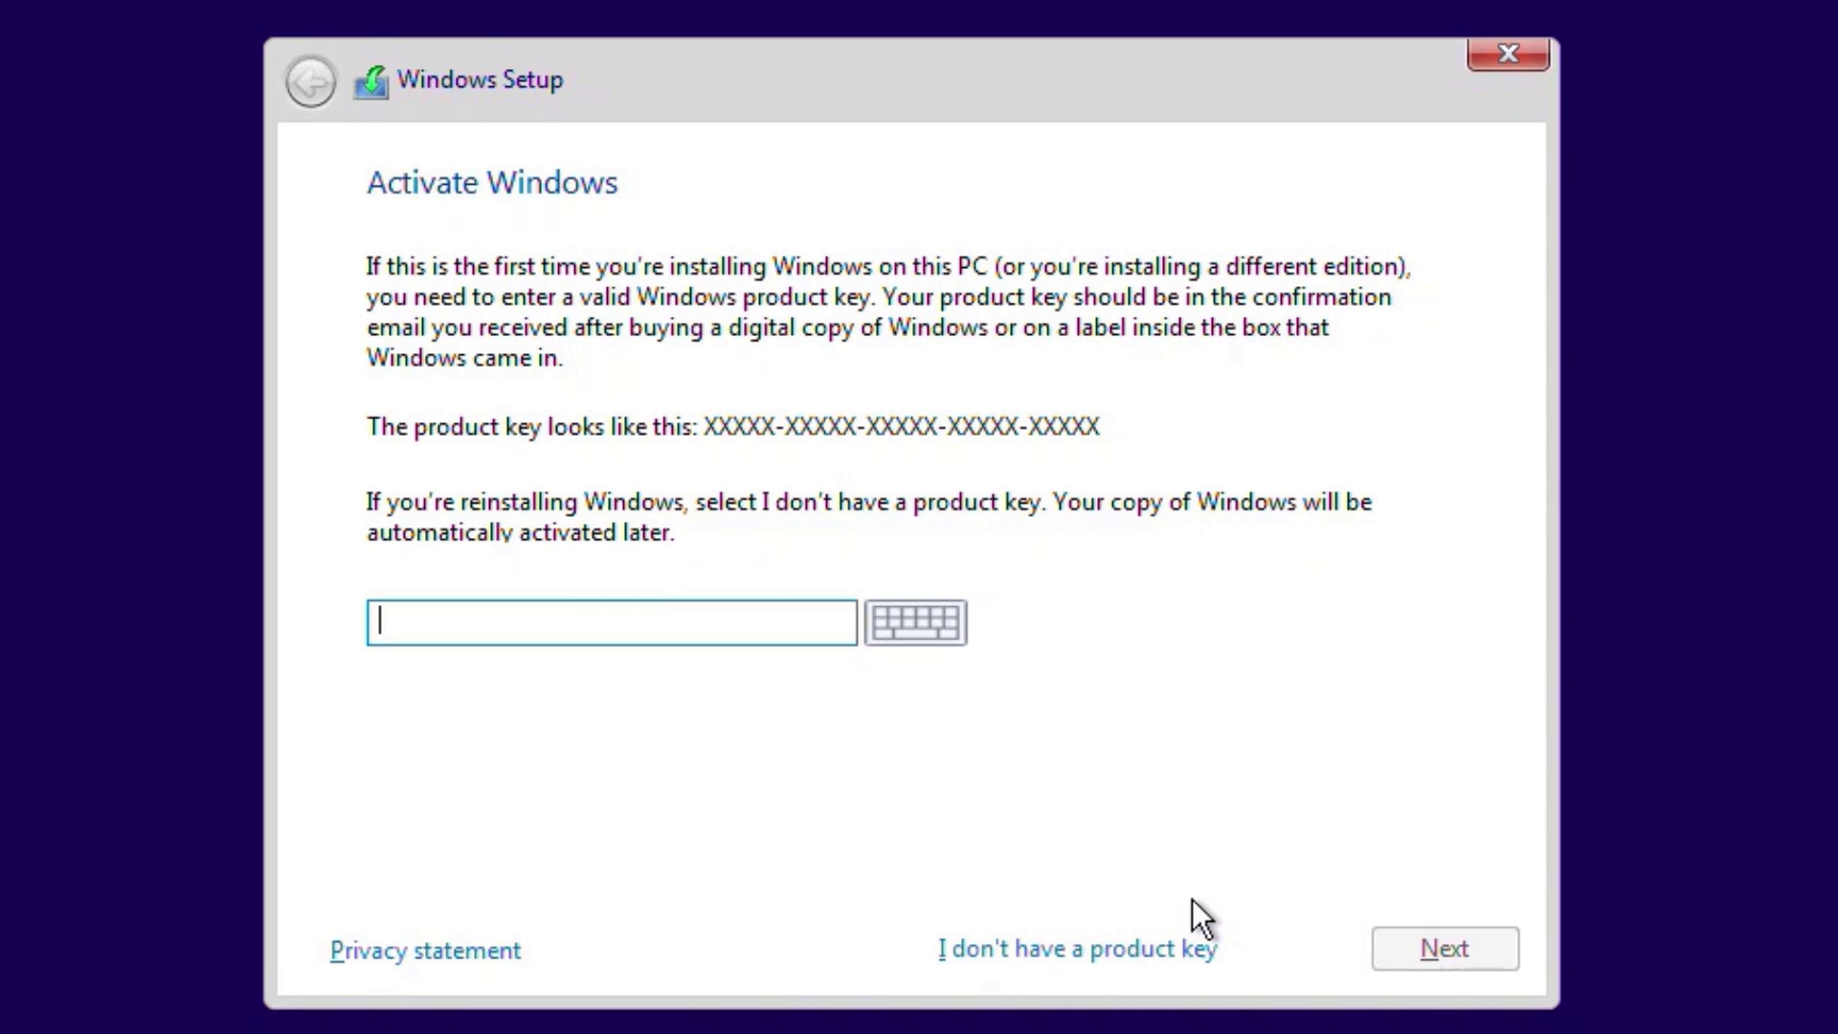
pyautogui.click(1148, 945)
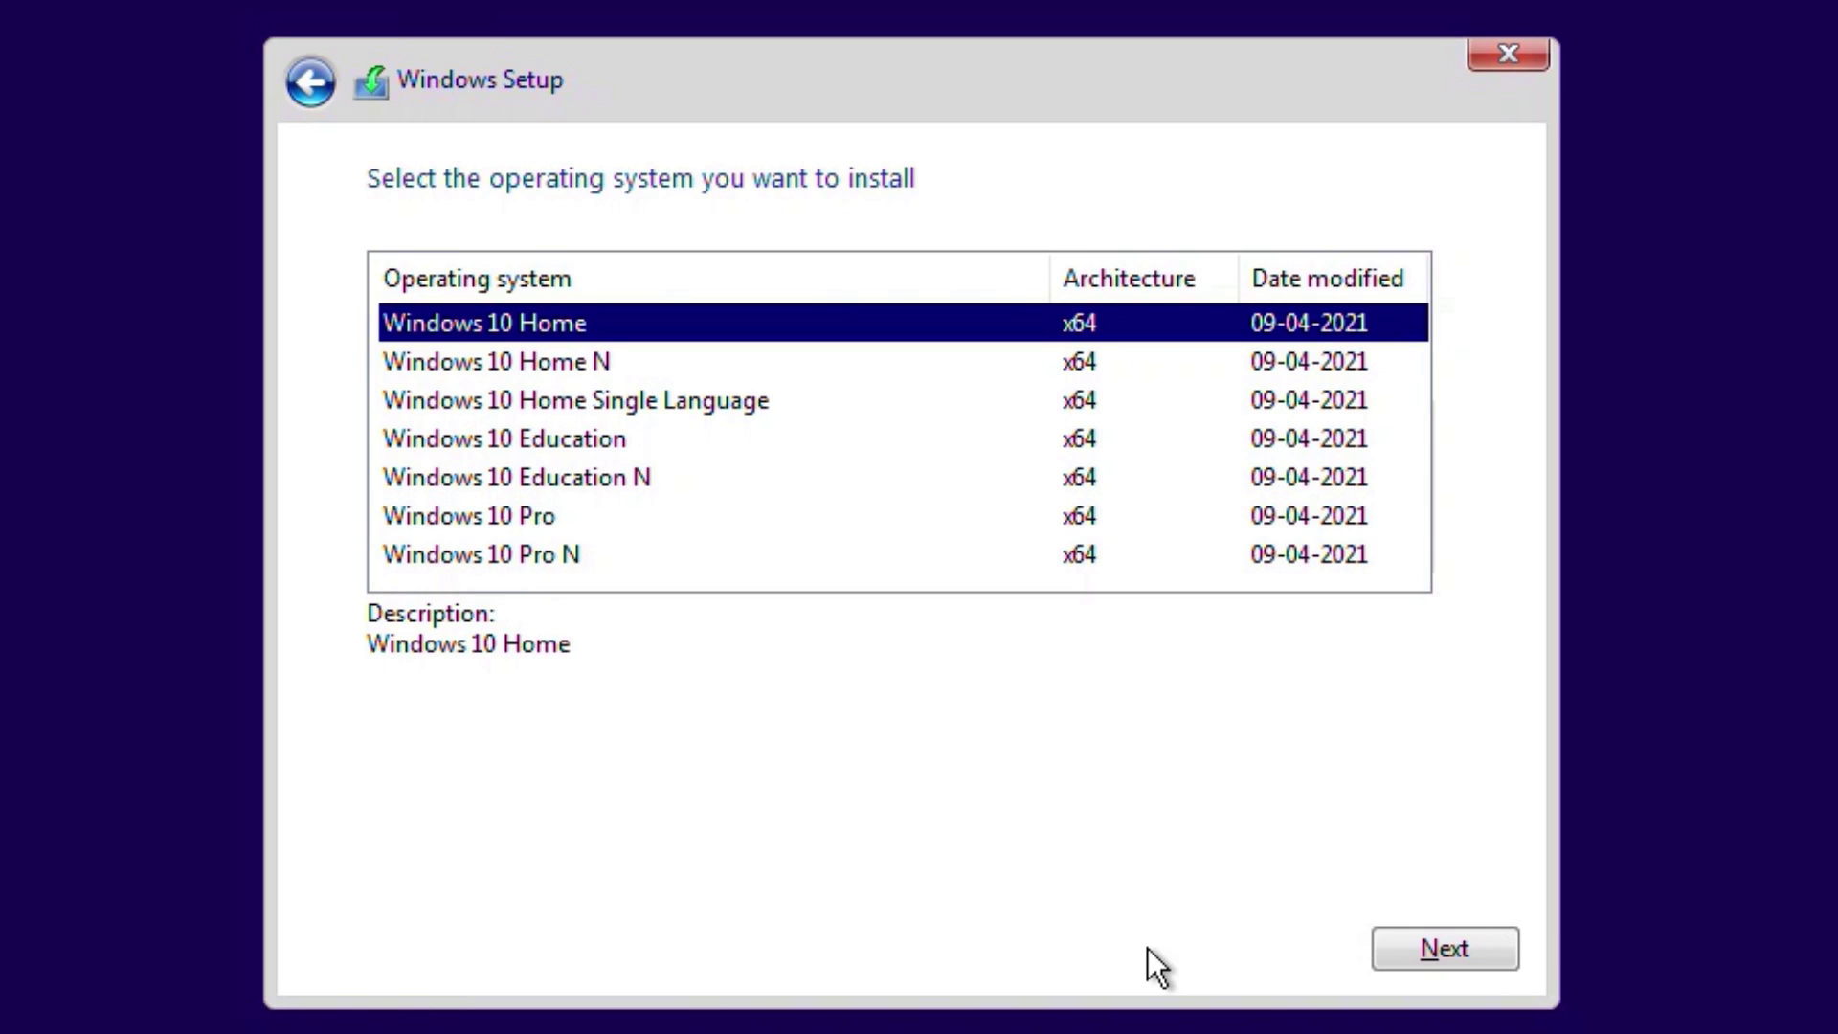
# - Pick Windows 10 Pro, accept the license terms, and choose Custom: Install Windows only
pyautogui.click(564, 522)
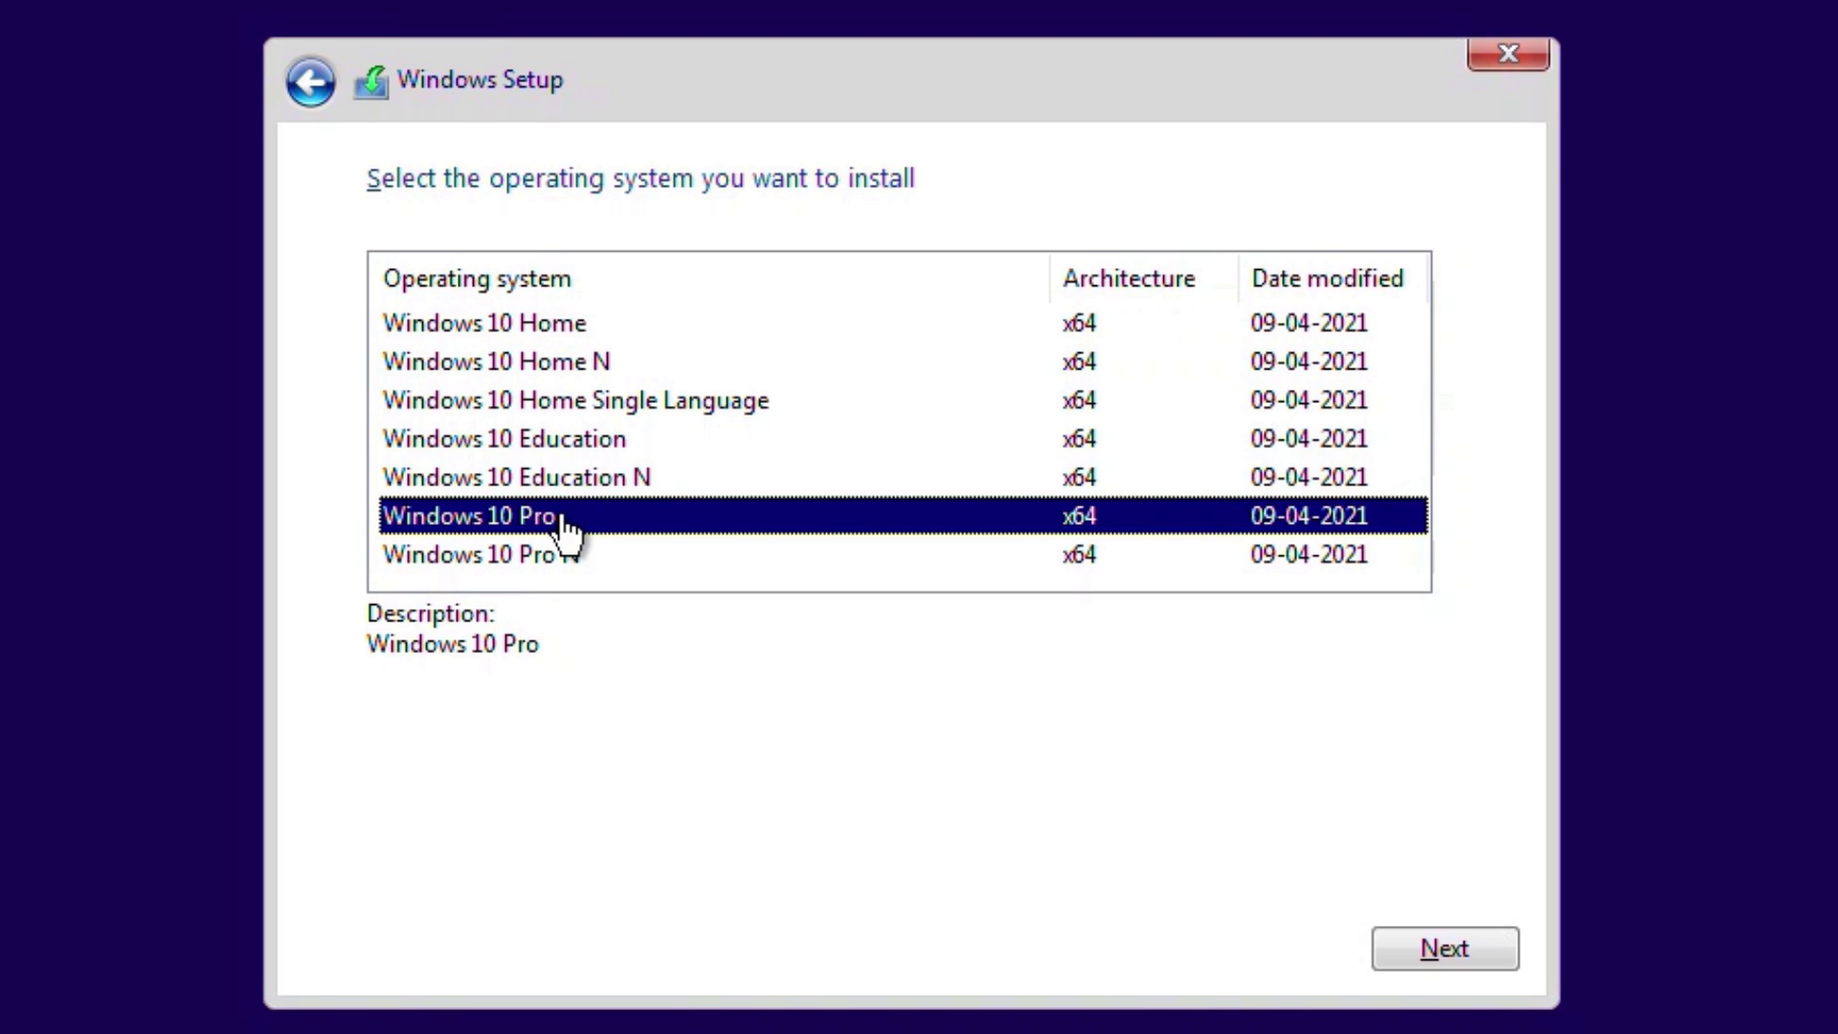
pyautogui.click(1488, 947)
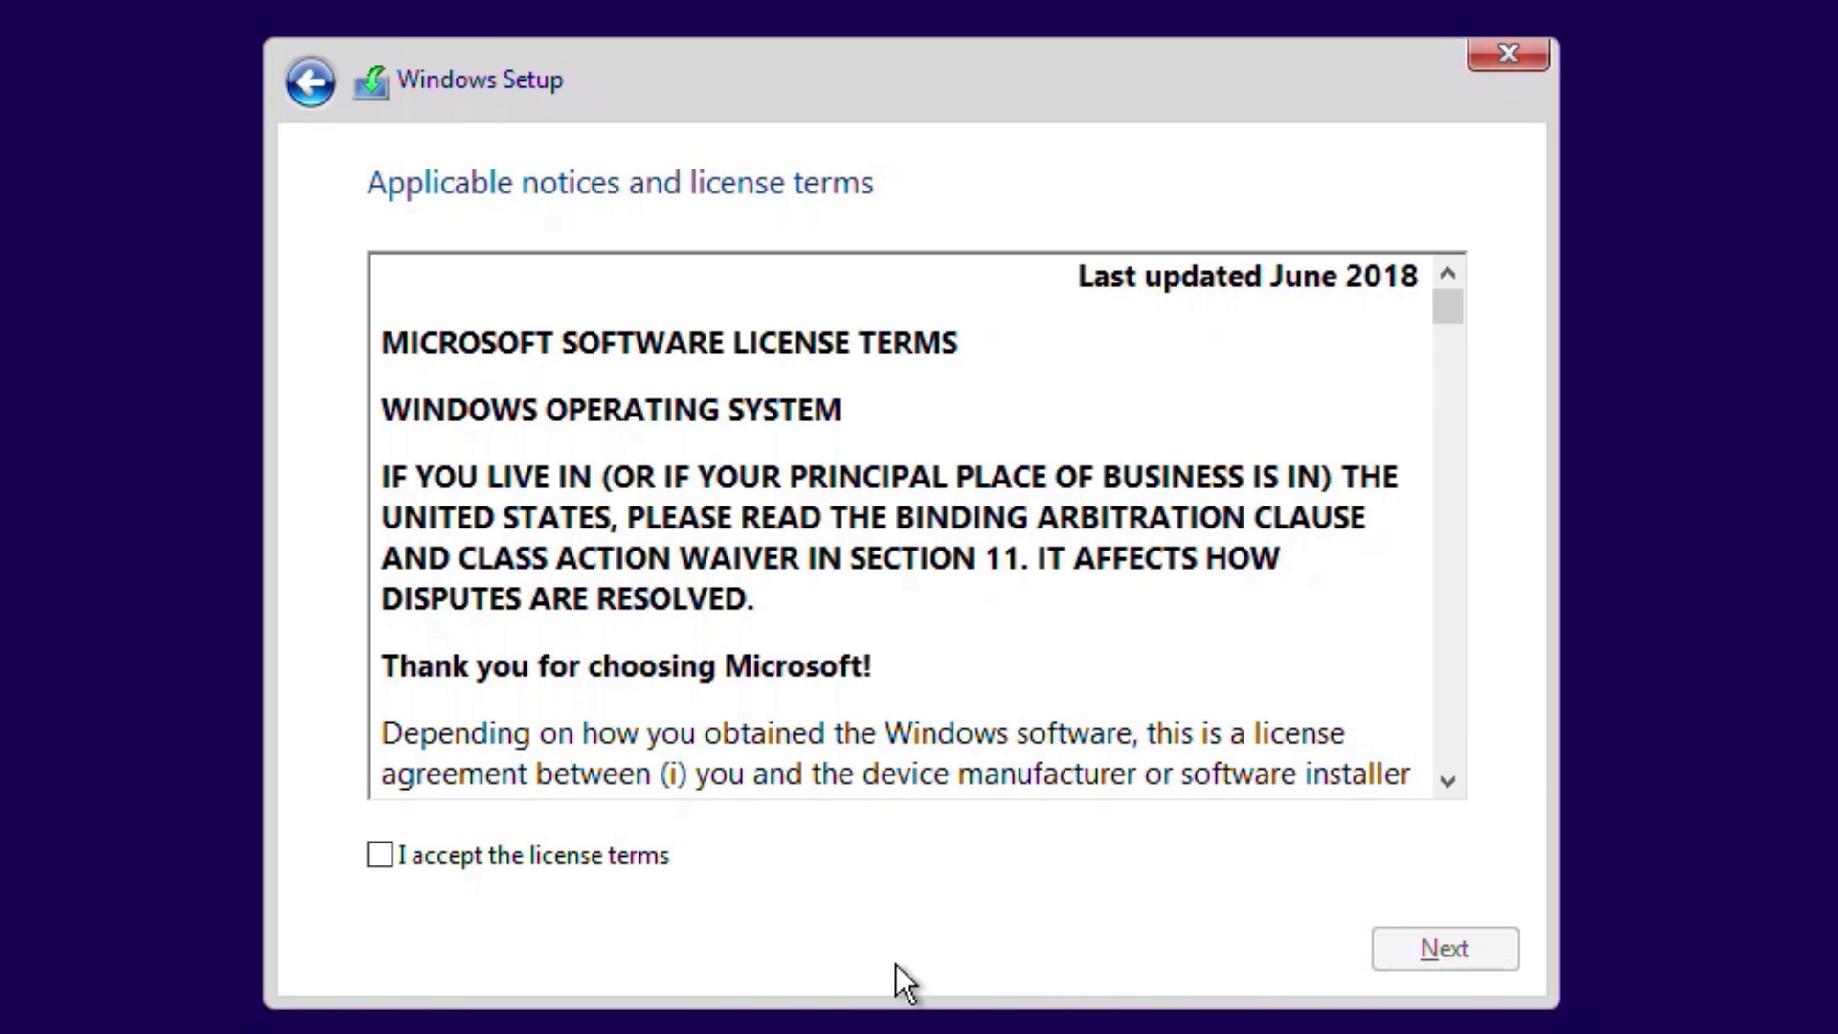
pyautogui.click(599, 852)
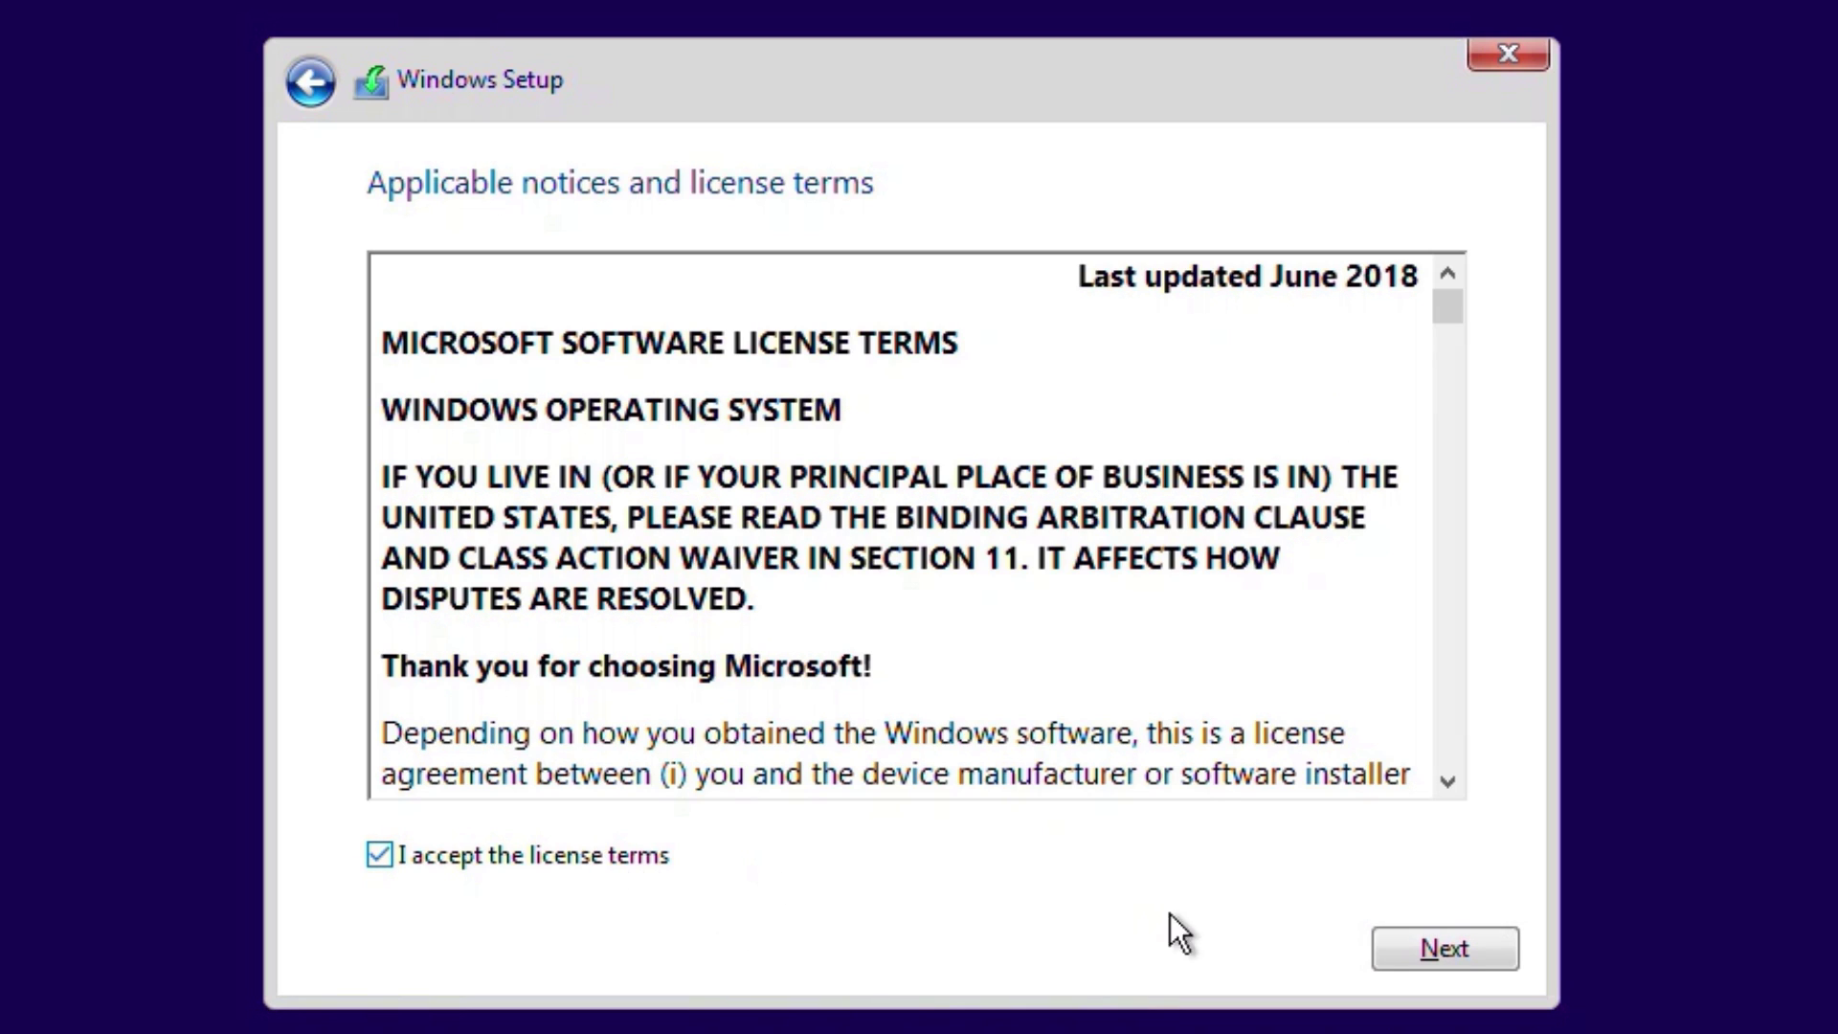
pyautogui.click(1494, 955)
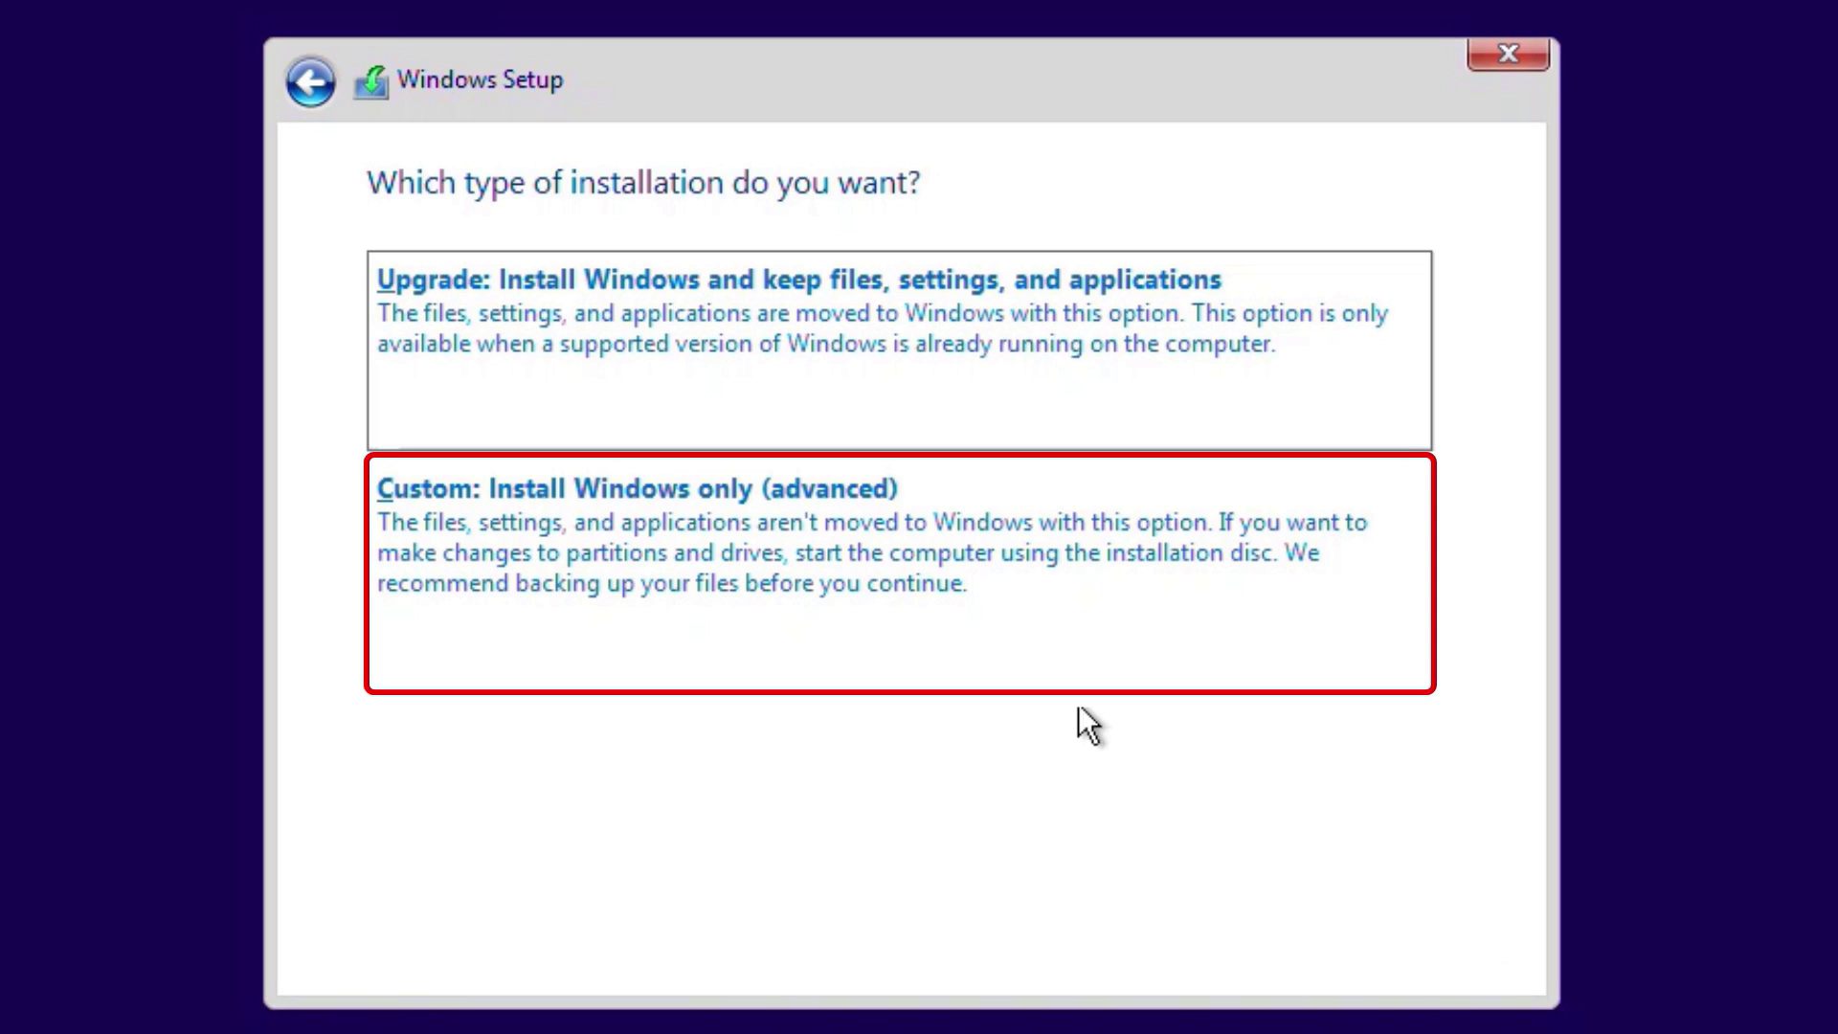
pyautogui.click(892, 557)
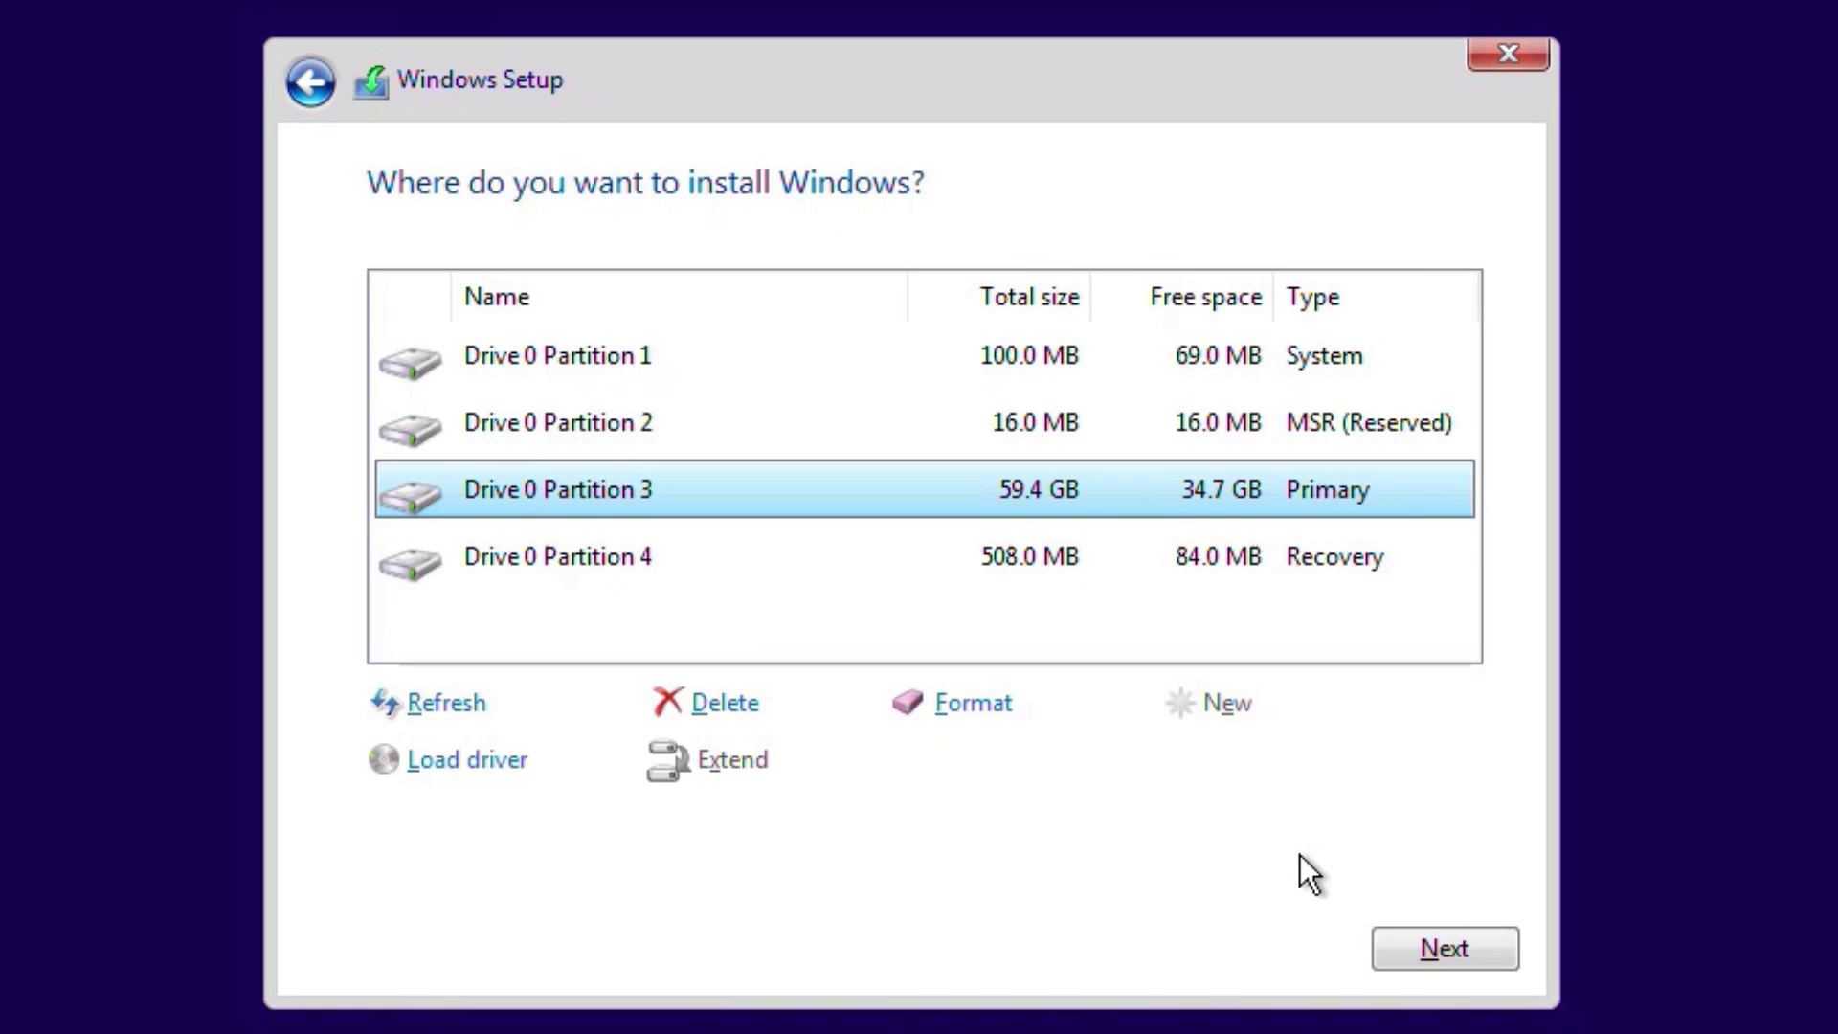
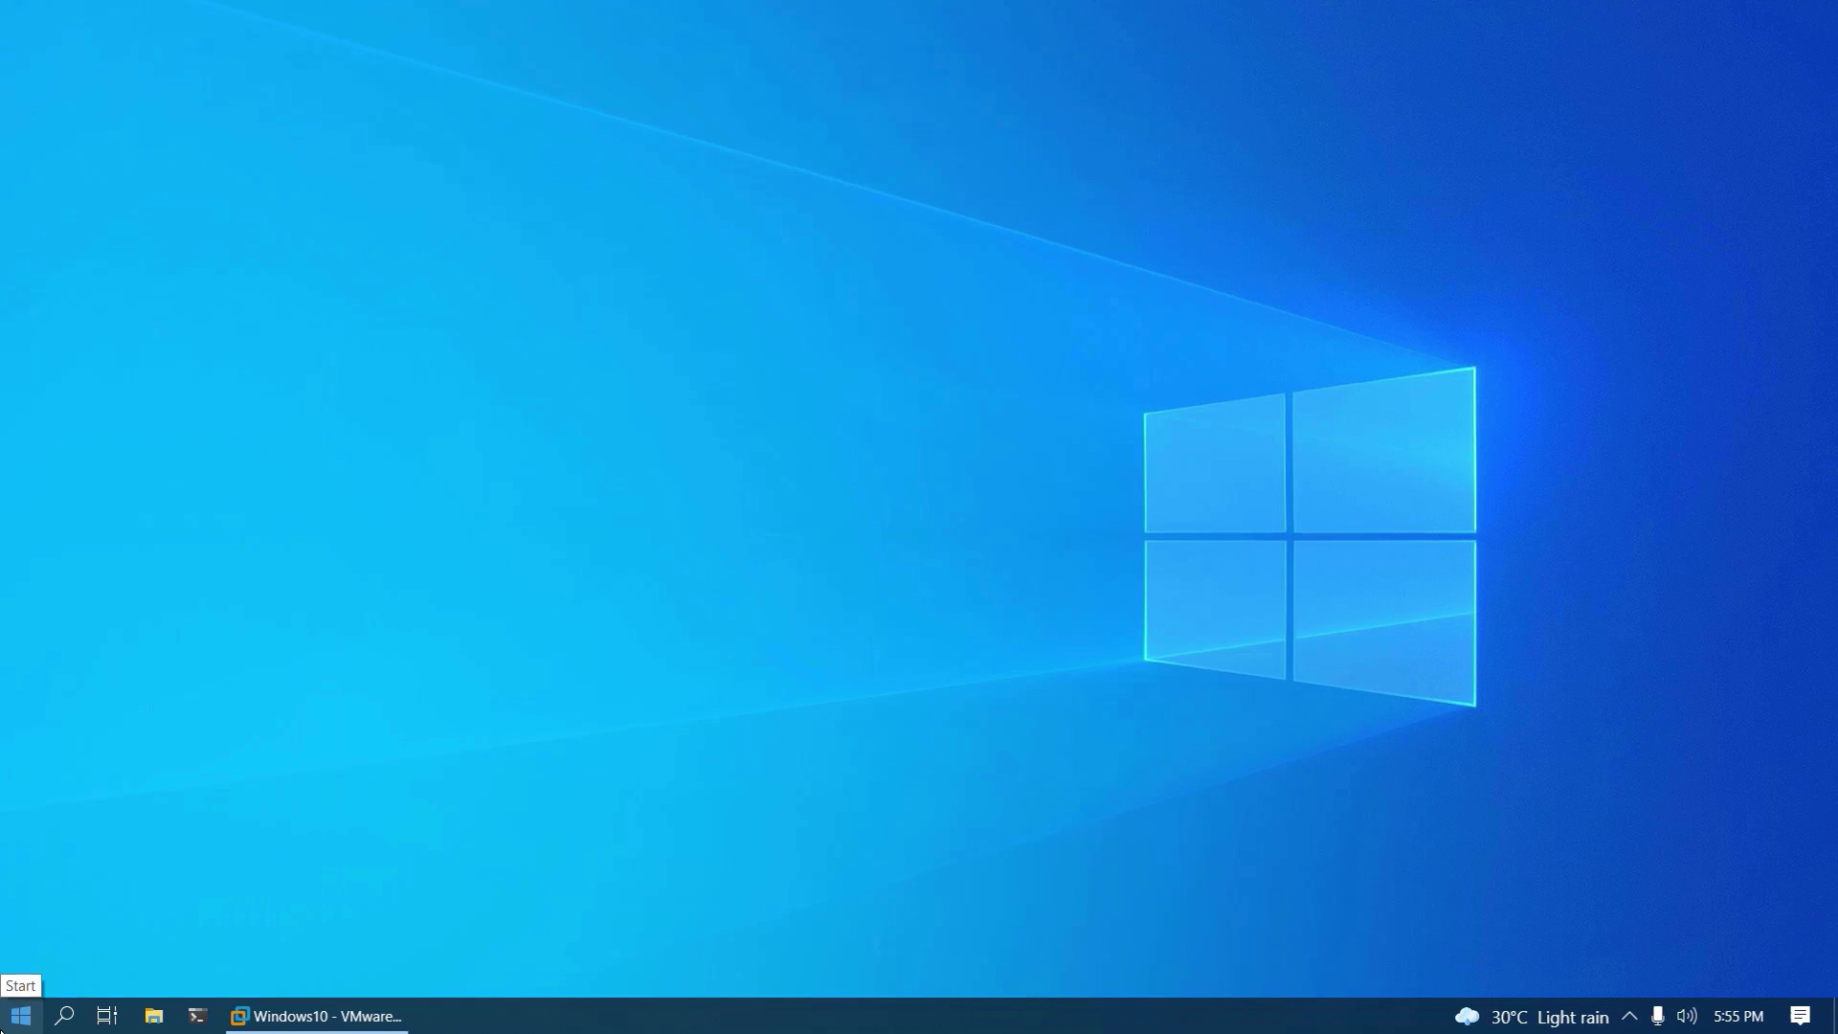
# - Review the host PC's partitions in Disk Management, selecting the 110.59 GB OS (C:) volume
pyautogui.rightClick(21, 1015)
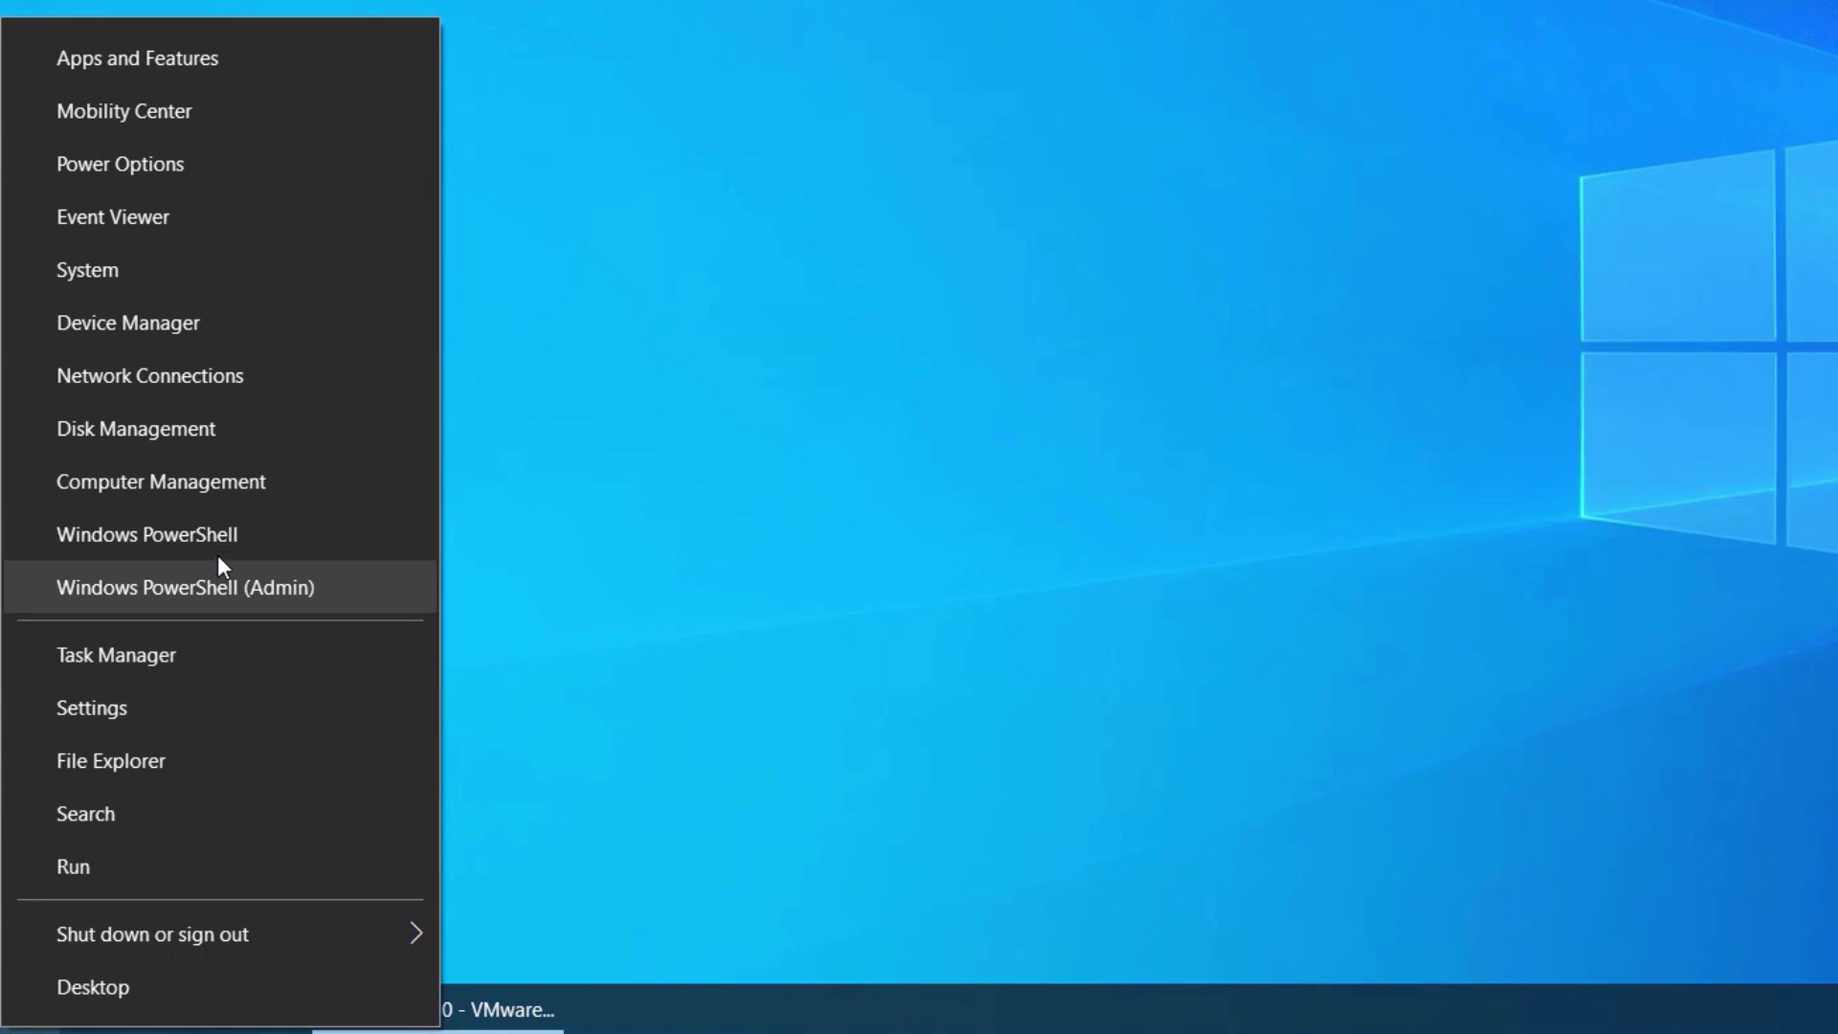
pyautogui.click(203, 428)
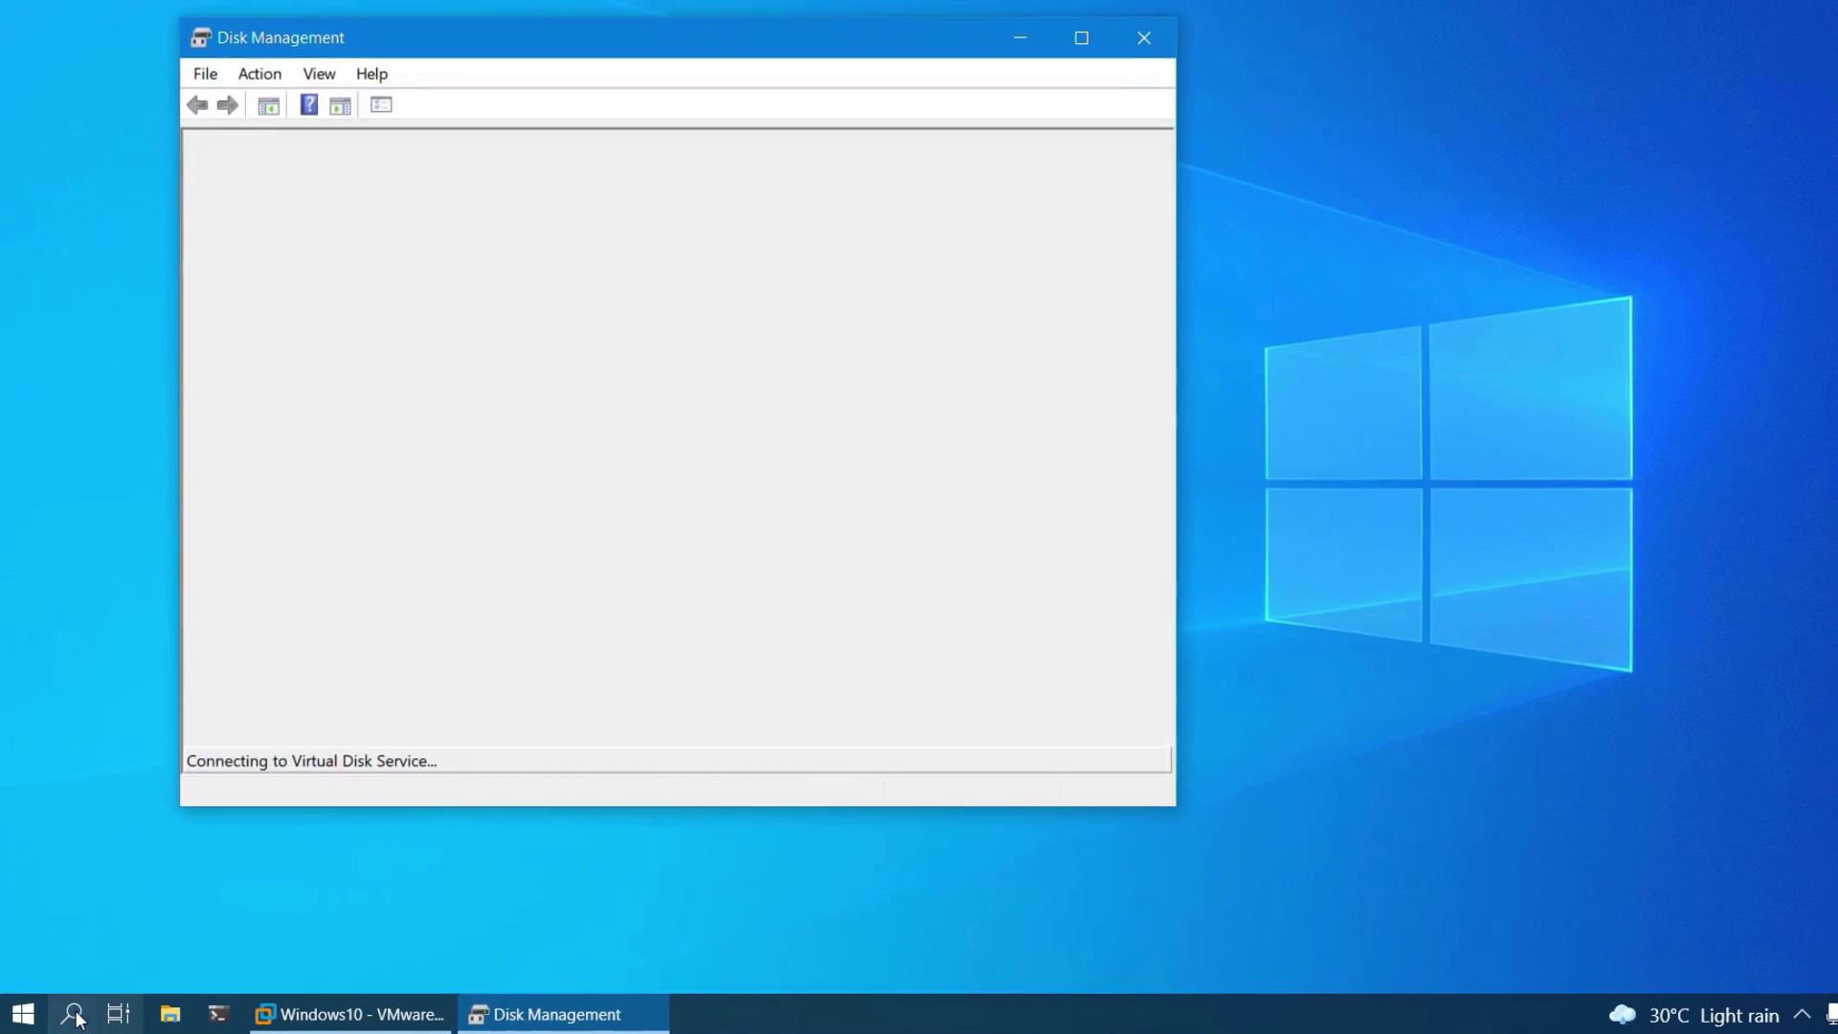
pyautogui.click(72, 1017)
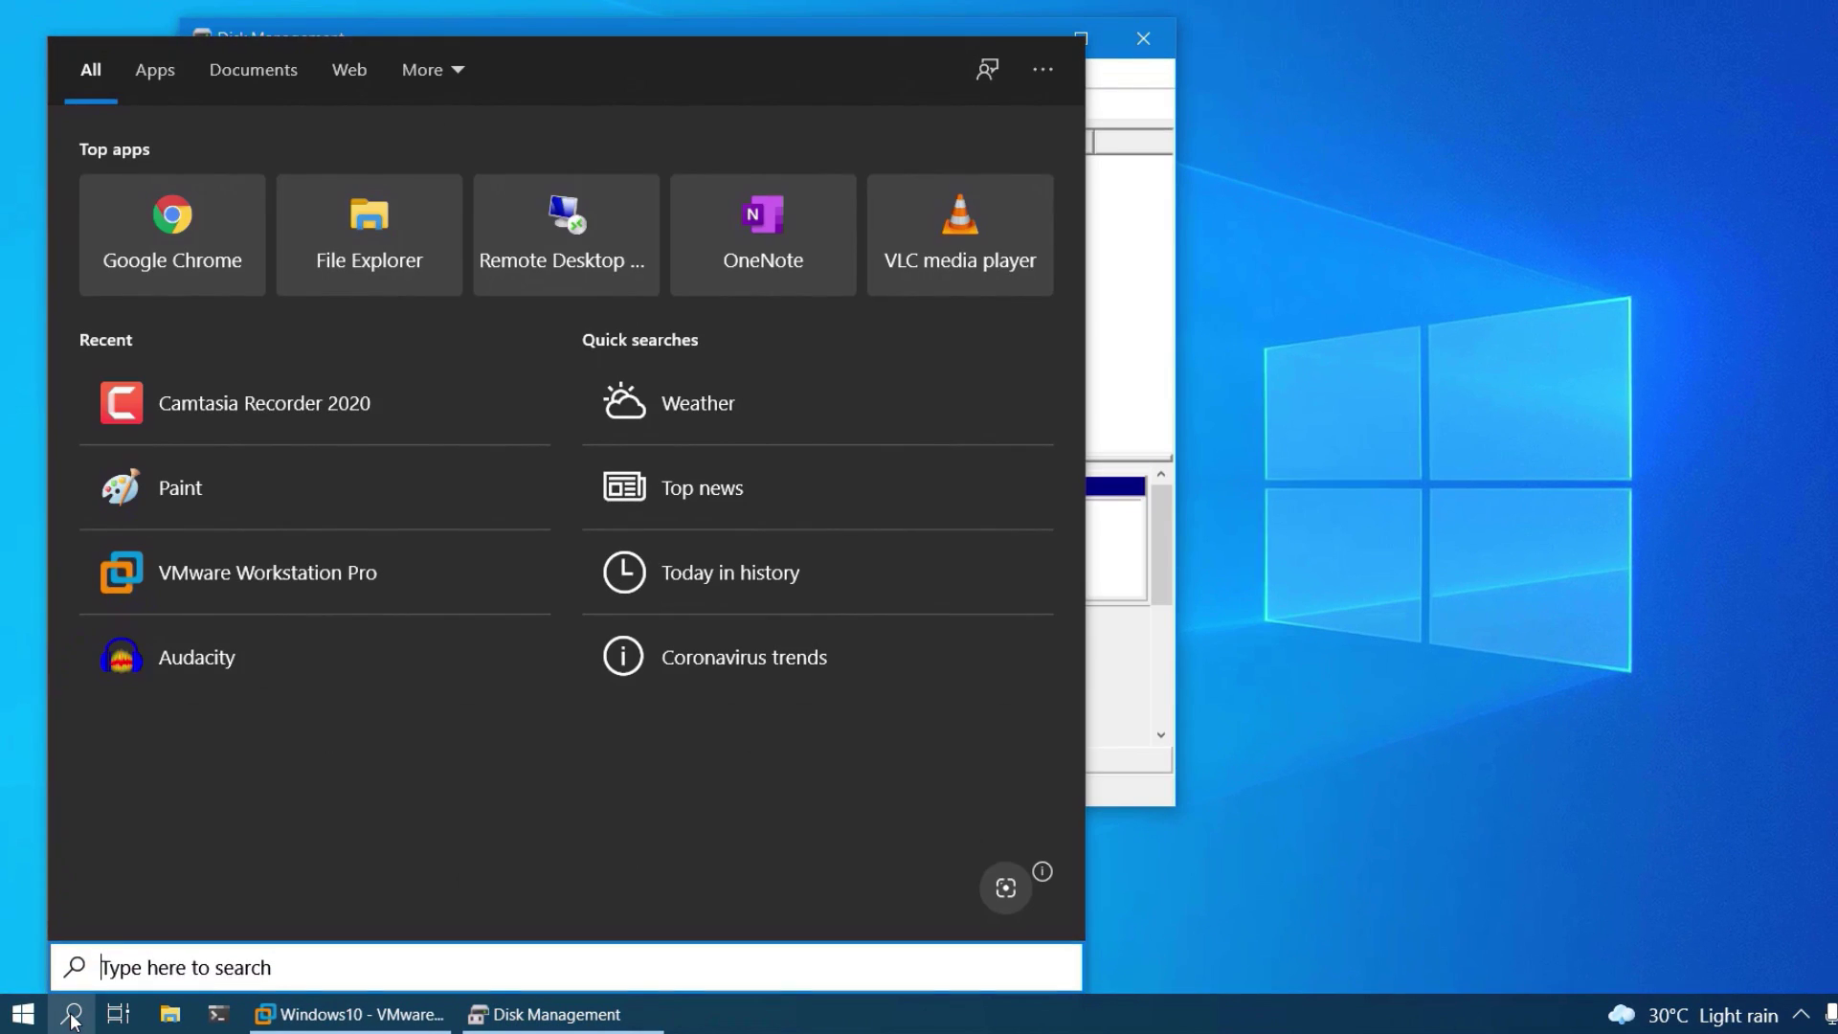
pyautogui.write('Disk Management')
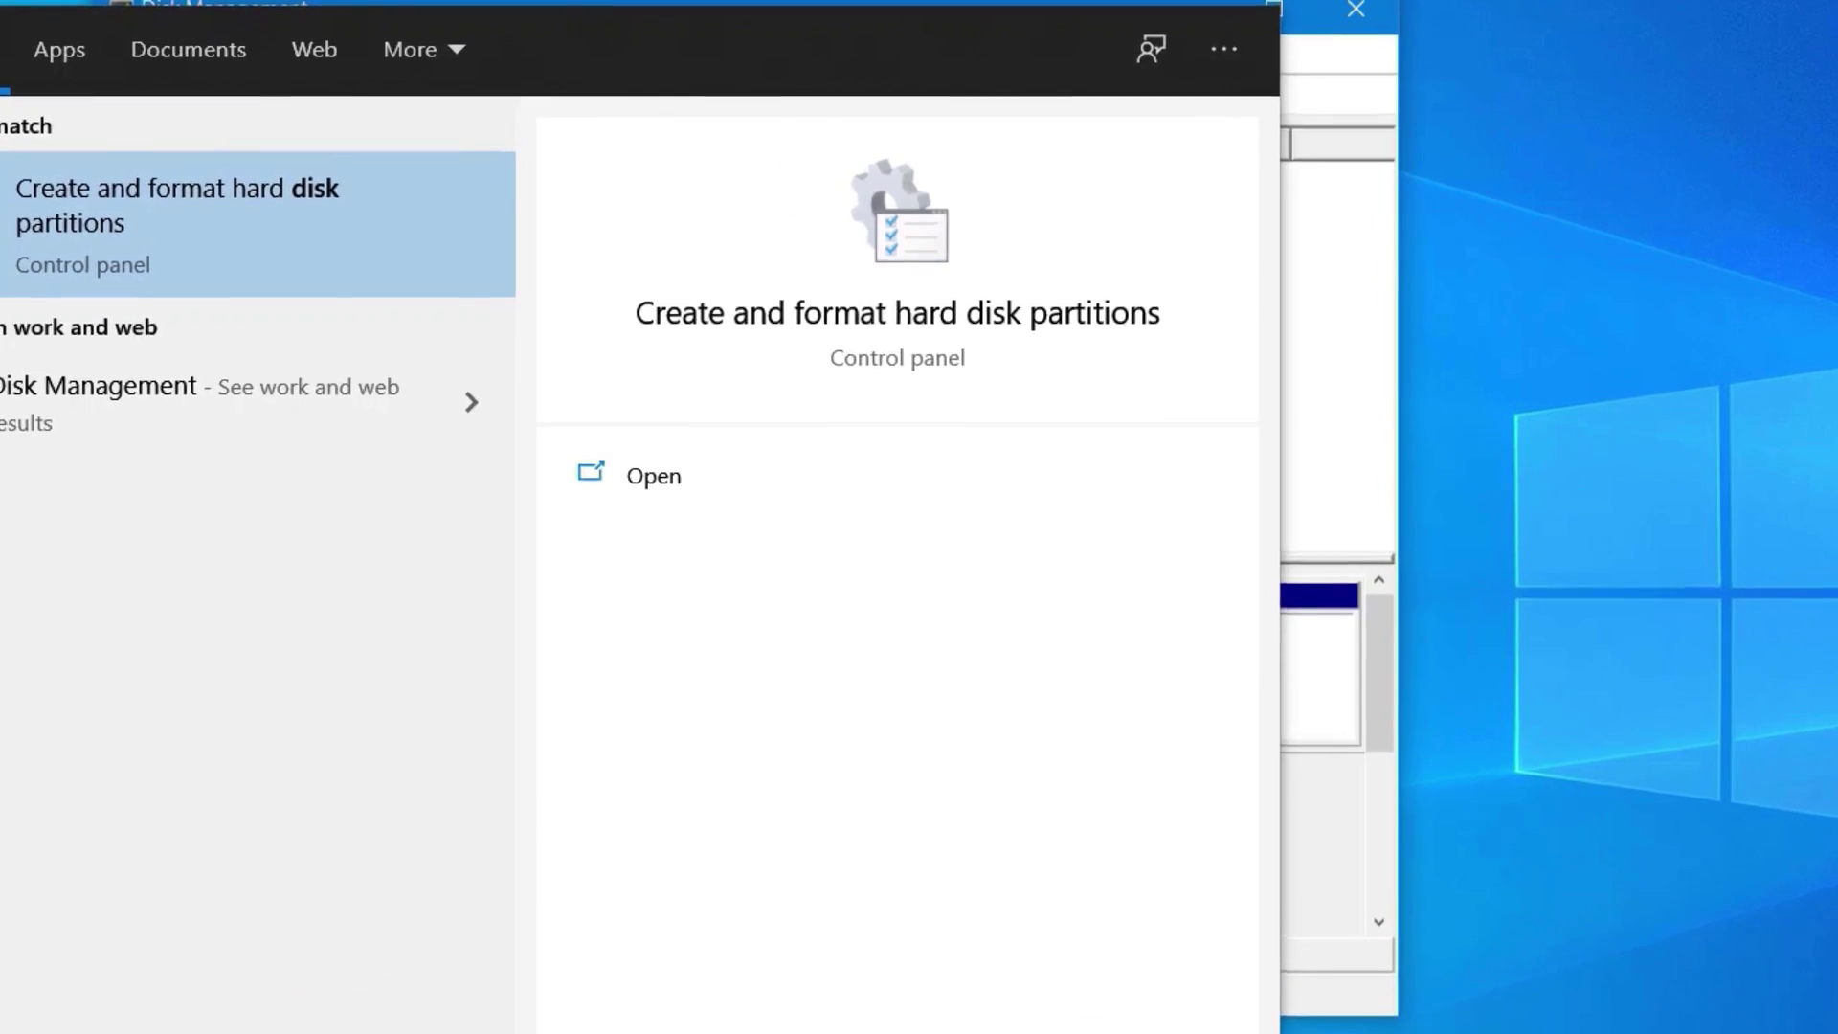
pyautogui.press('Return')
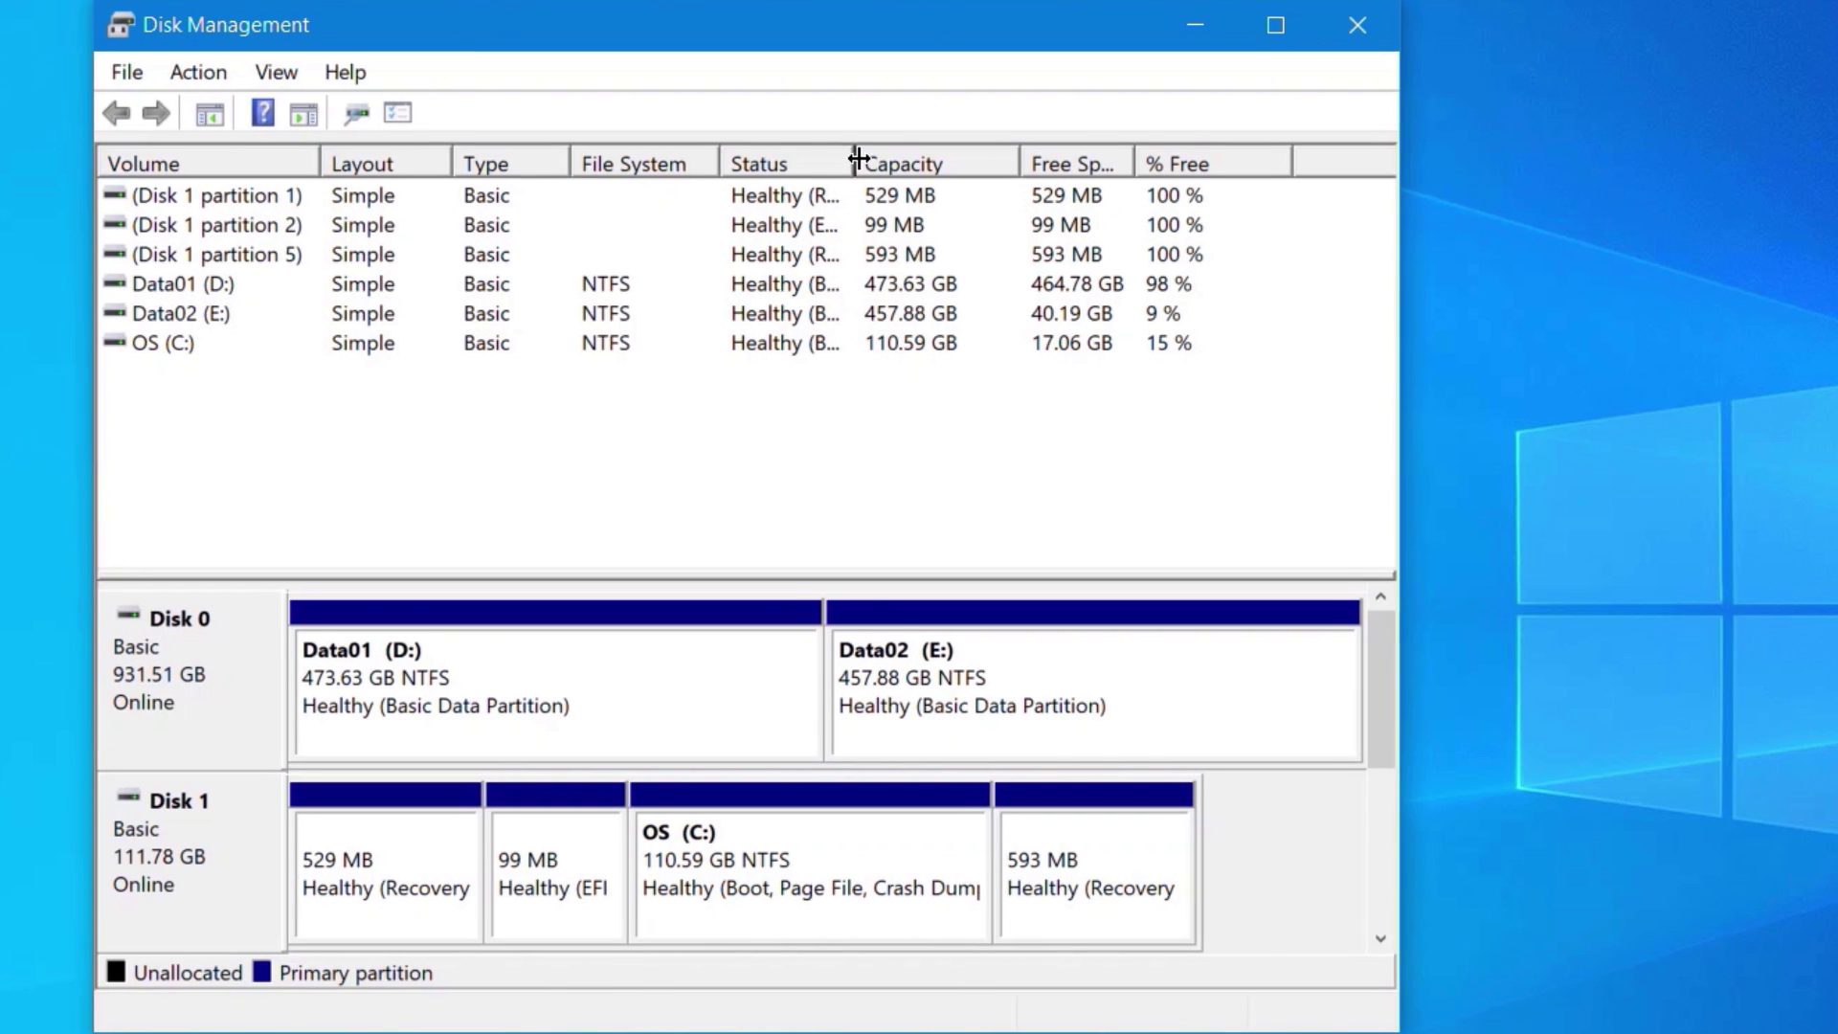
pyautogui.doubleClick(851, 161)
pyautogui.click(245, 344)
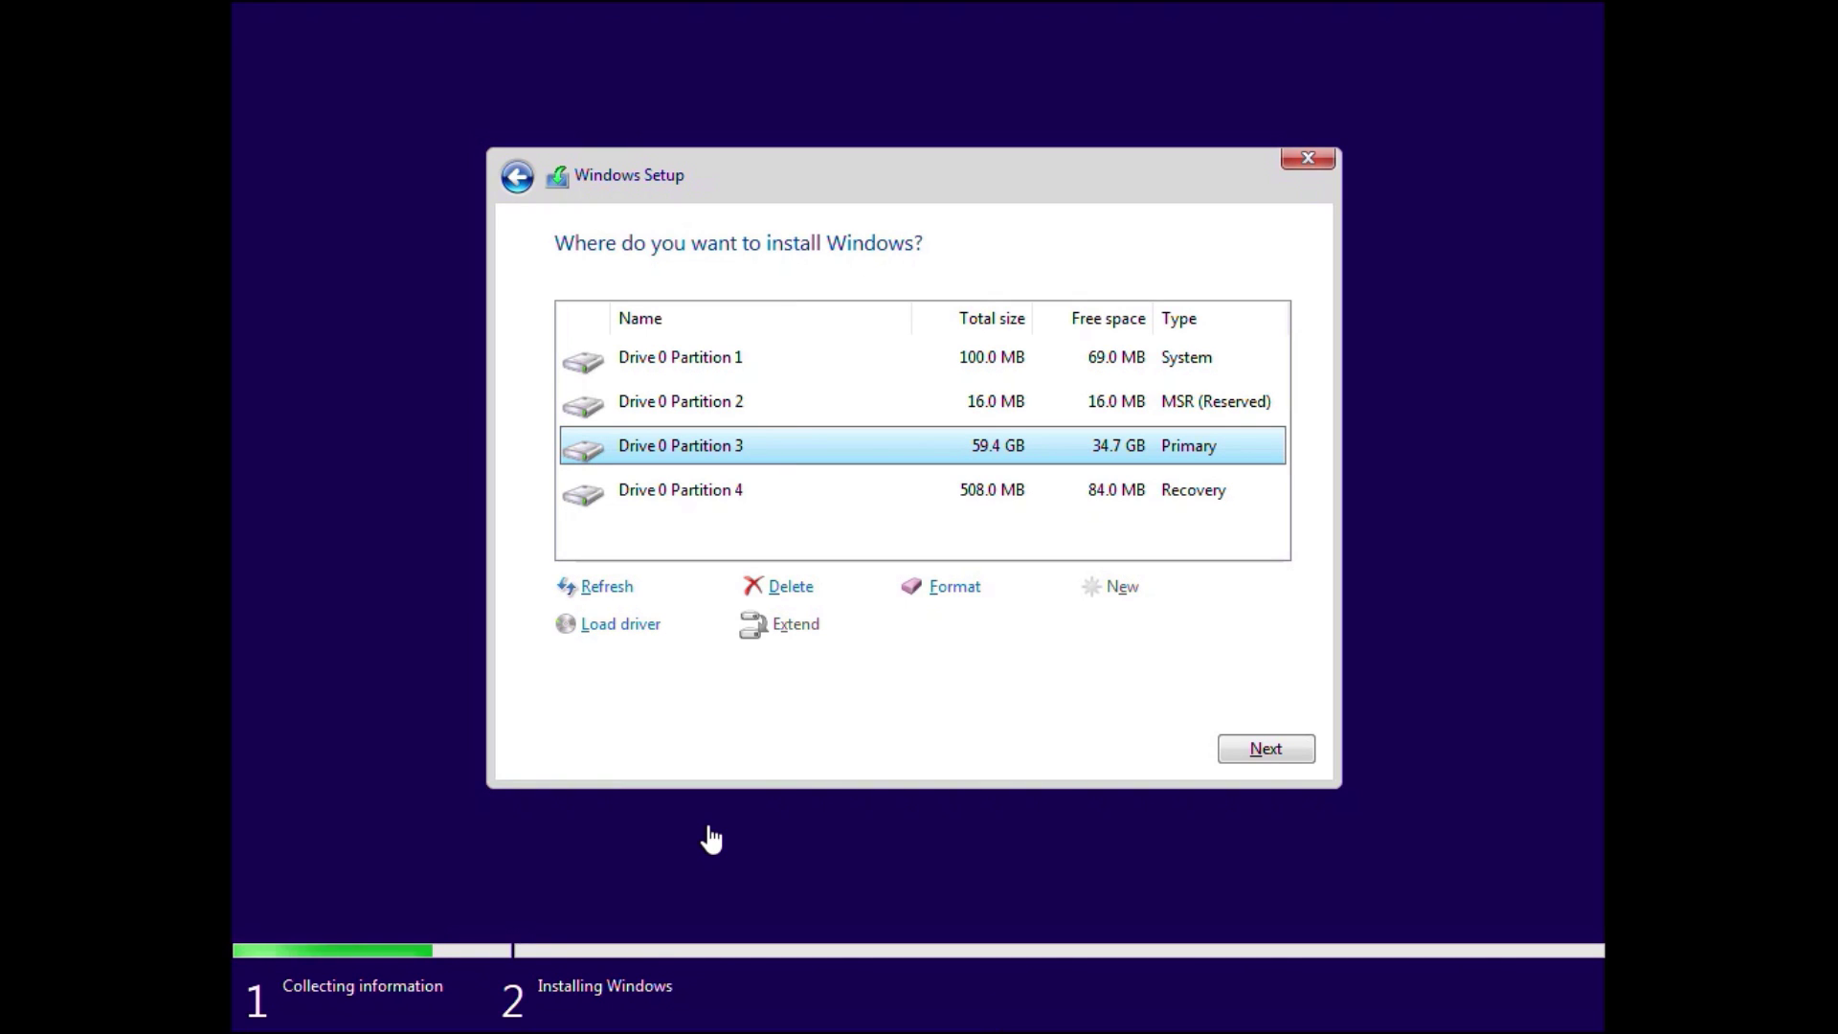
# - Delete all four Drive 0 partitions and install Windows into the 60.0 GB unallocated space
pyautogui.click(802, 587)
pyautogui.click(1098, 626)
pyautogui.click(680, 356)
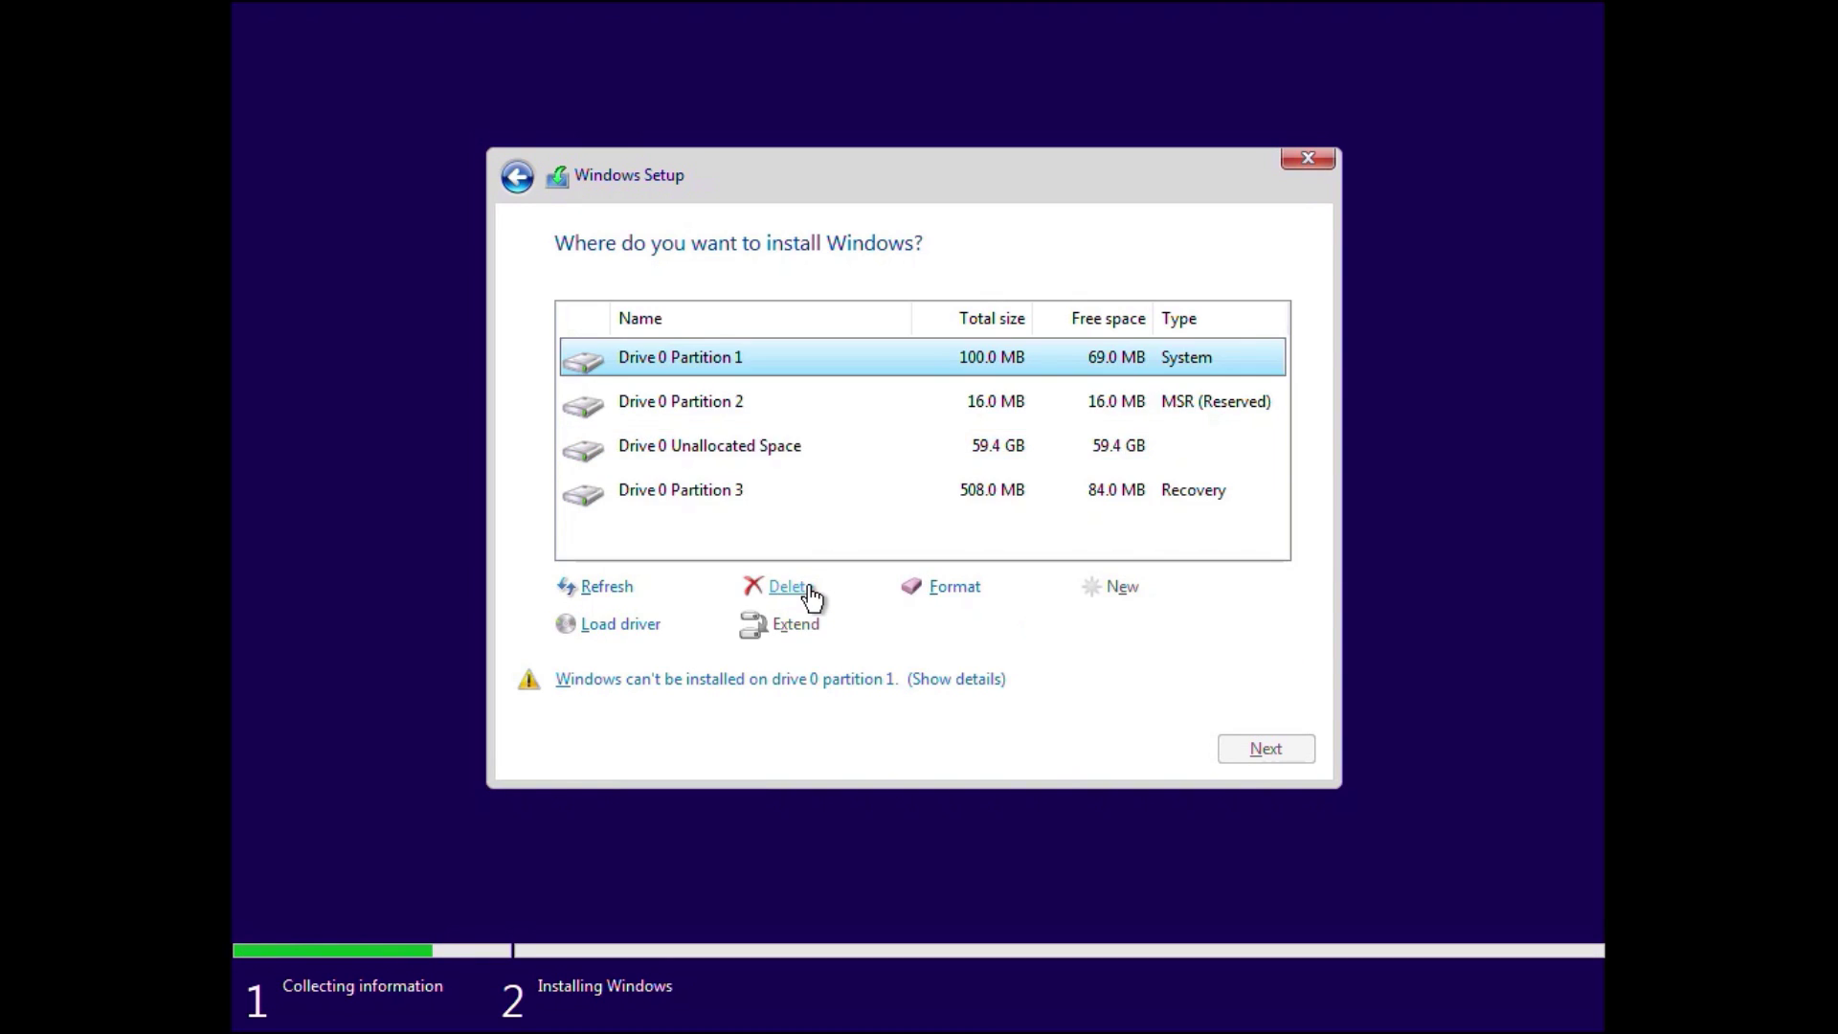
pyautogui.click(802, 588)
pyautogui.click(1098, 626)
pyautogui.click(756, 400)
pyautogui.click(802, 588)
pyautogui.click(1098, 626)
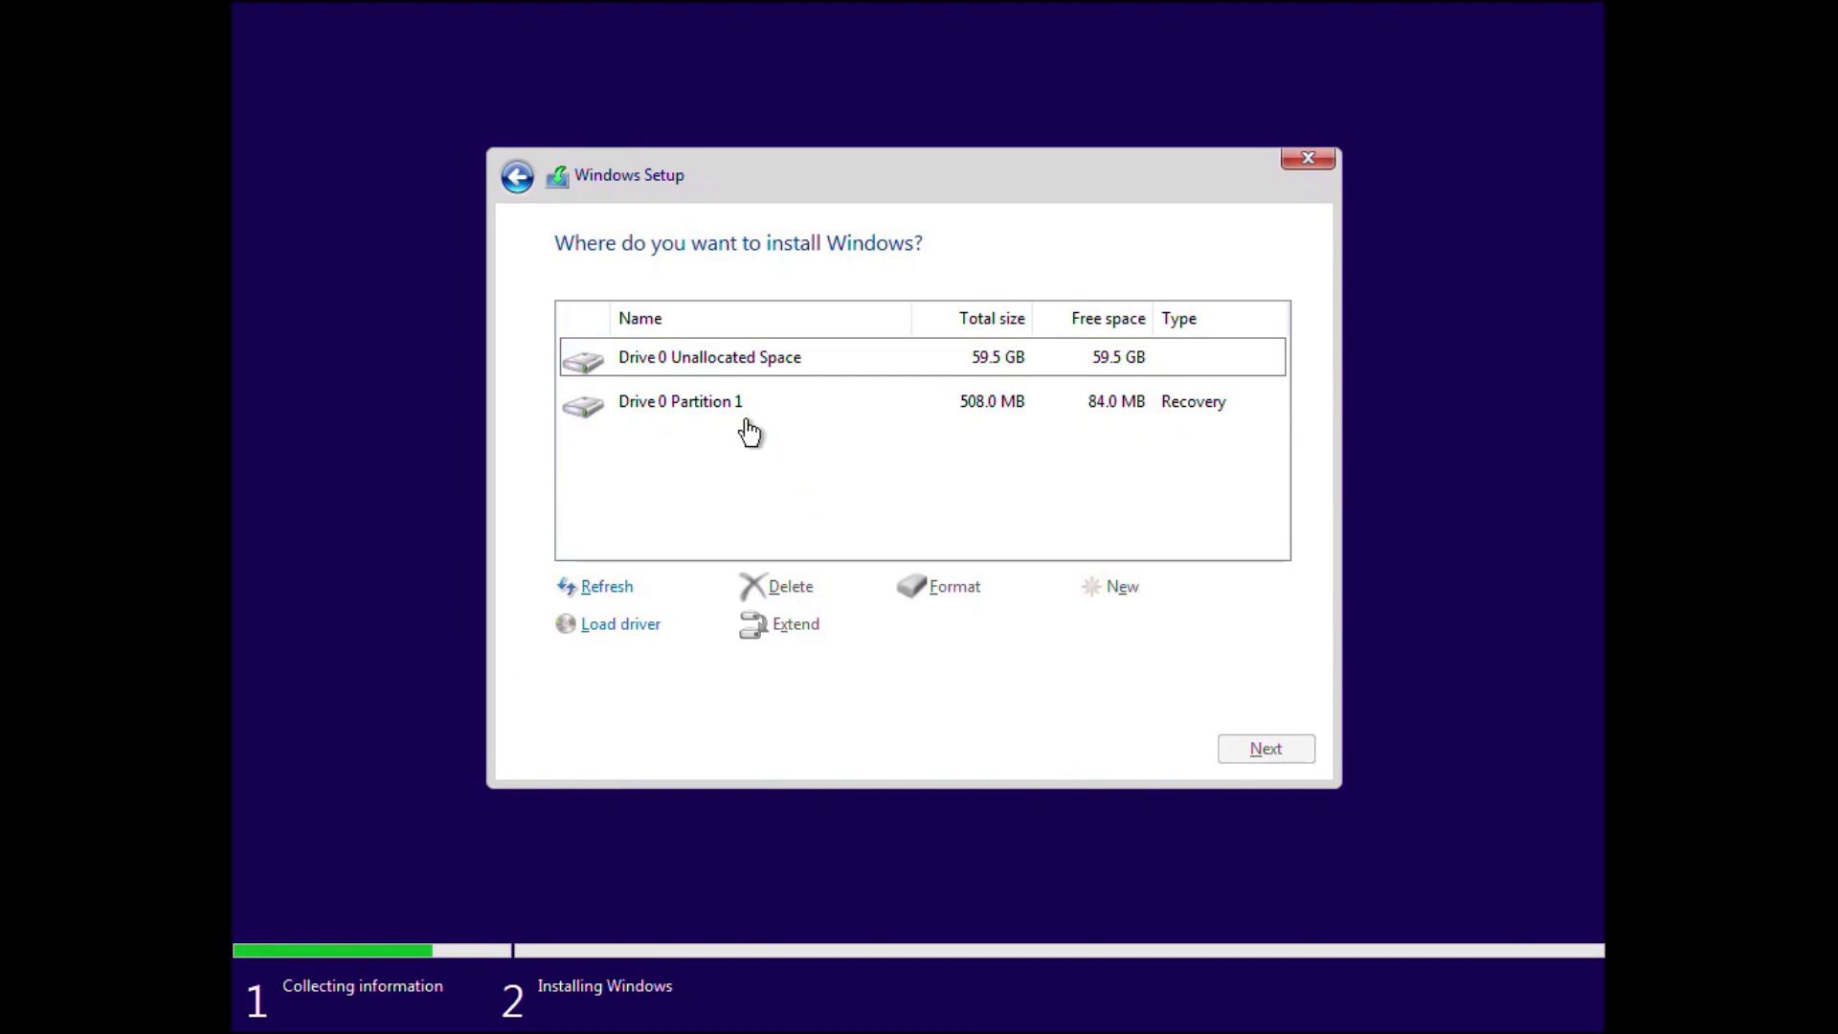
pyautogui.click(755, 400)
pyautogui.click(771, 584)
pyautogui.click(1098, 626)
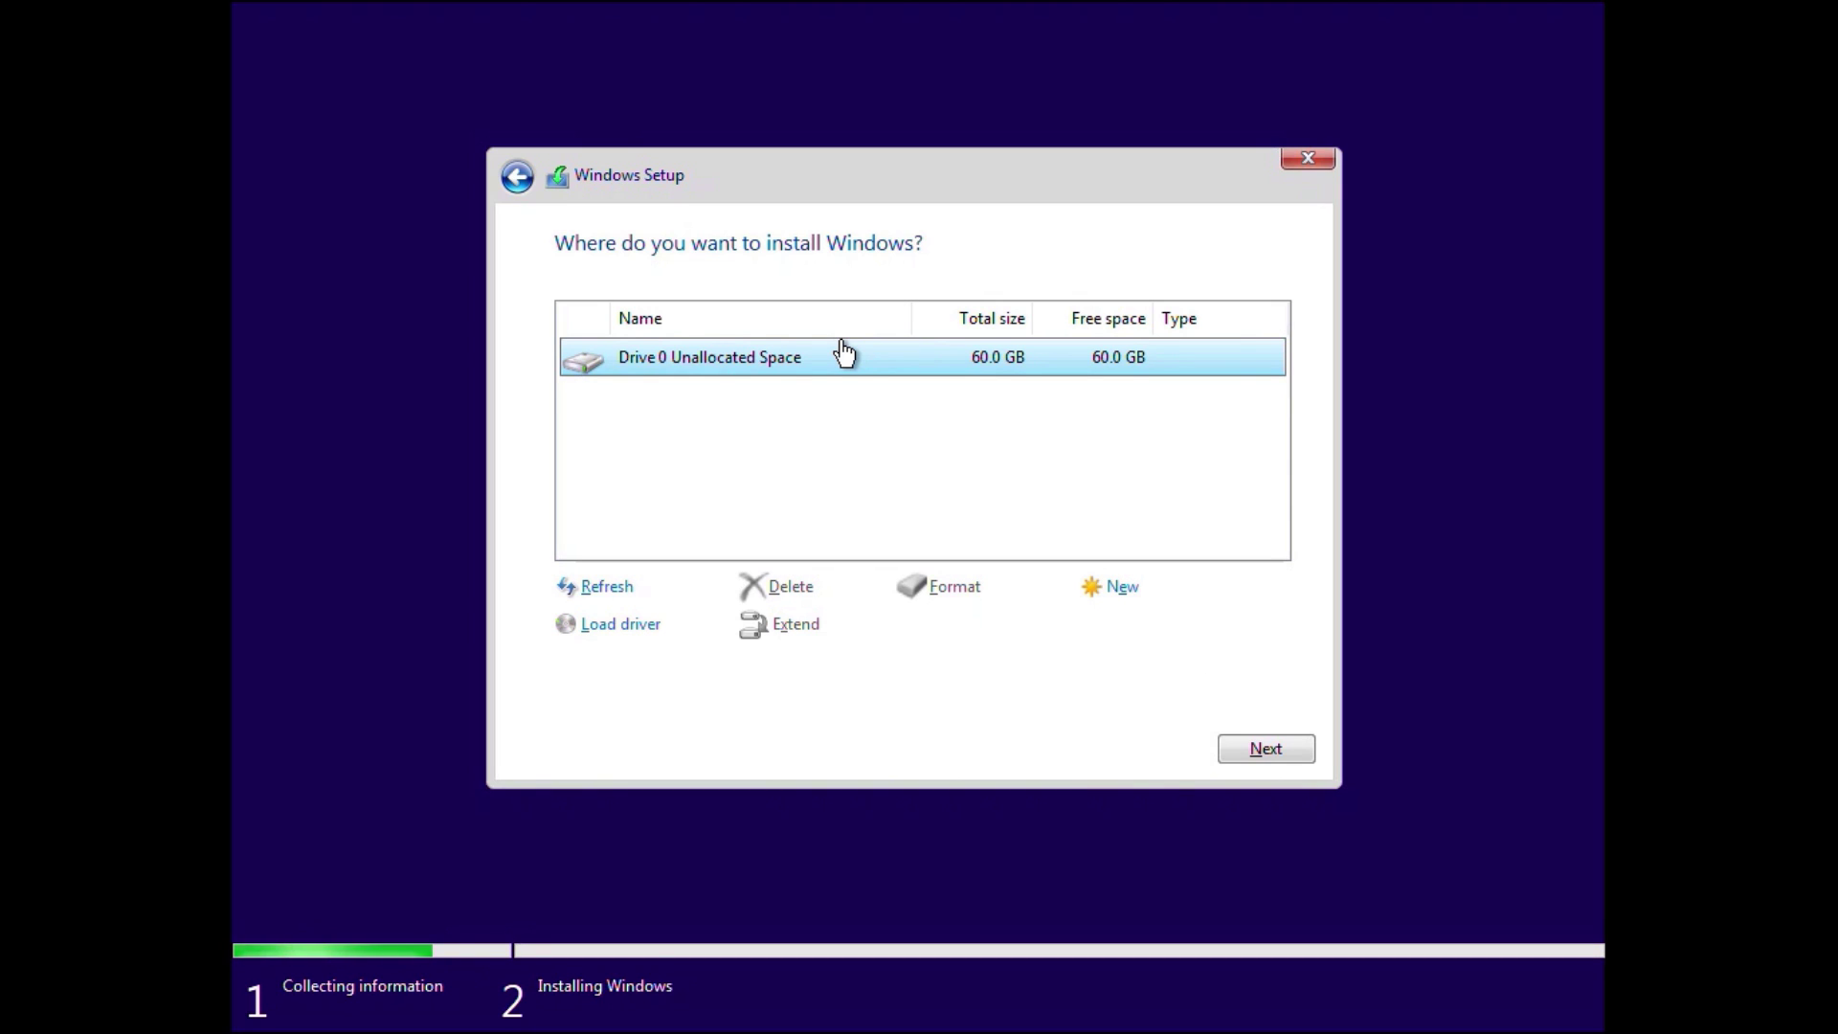
pyautogui.click(1279, 756)
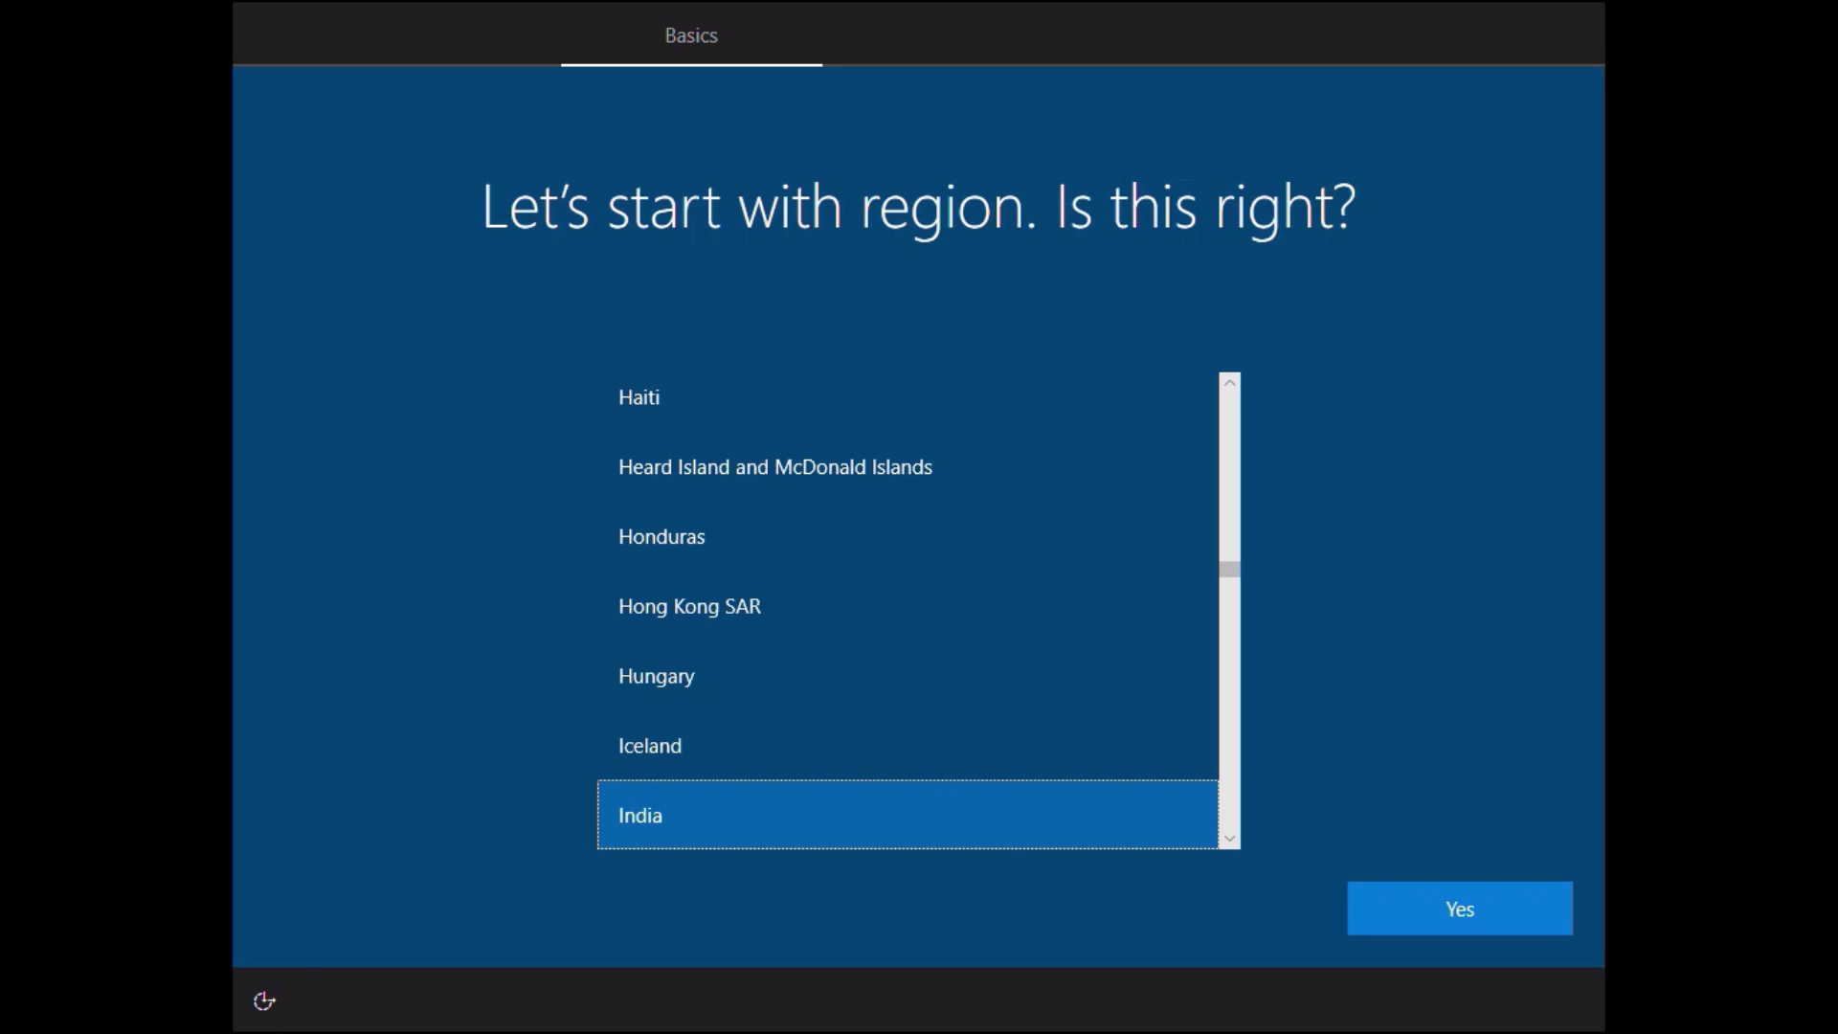
# - Confirm India as the region and US as the keyboard layout, skipping a second layout
pyautogui.press('Tab')
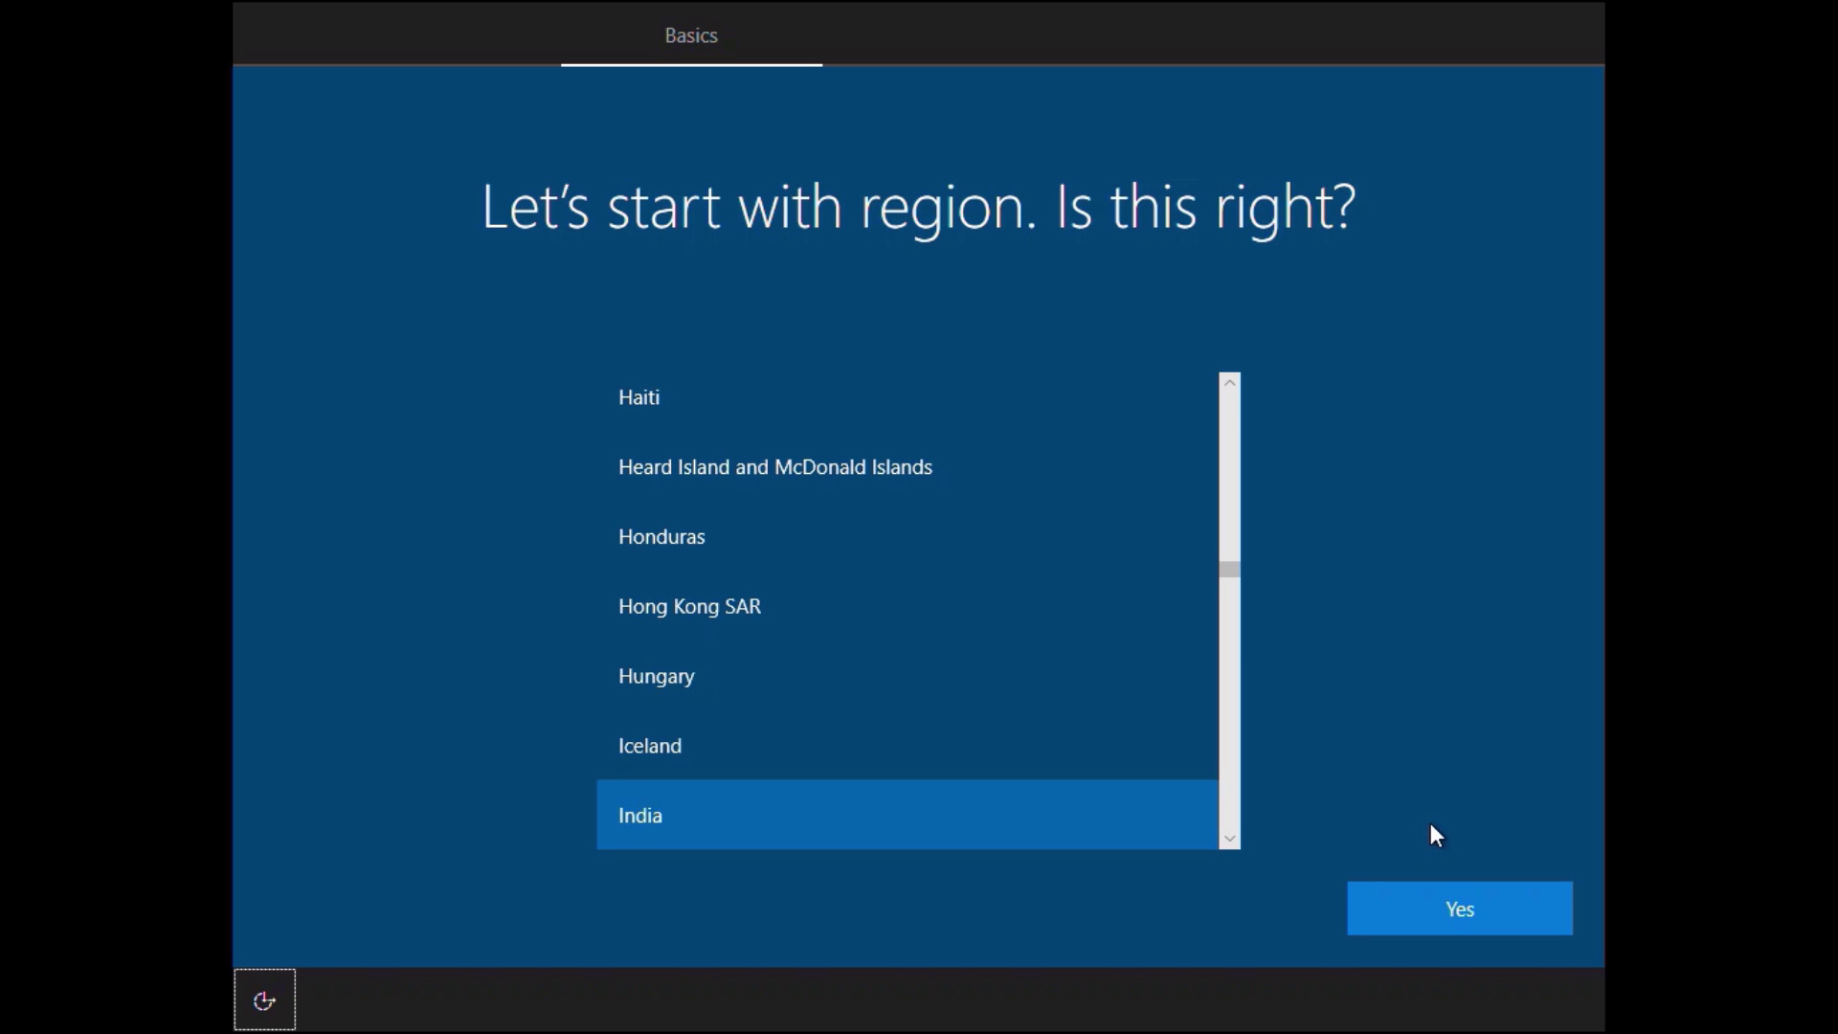
pyautogui.click(1463, 914)
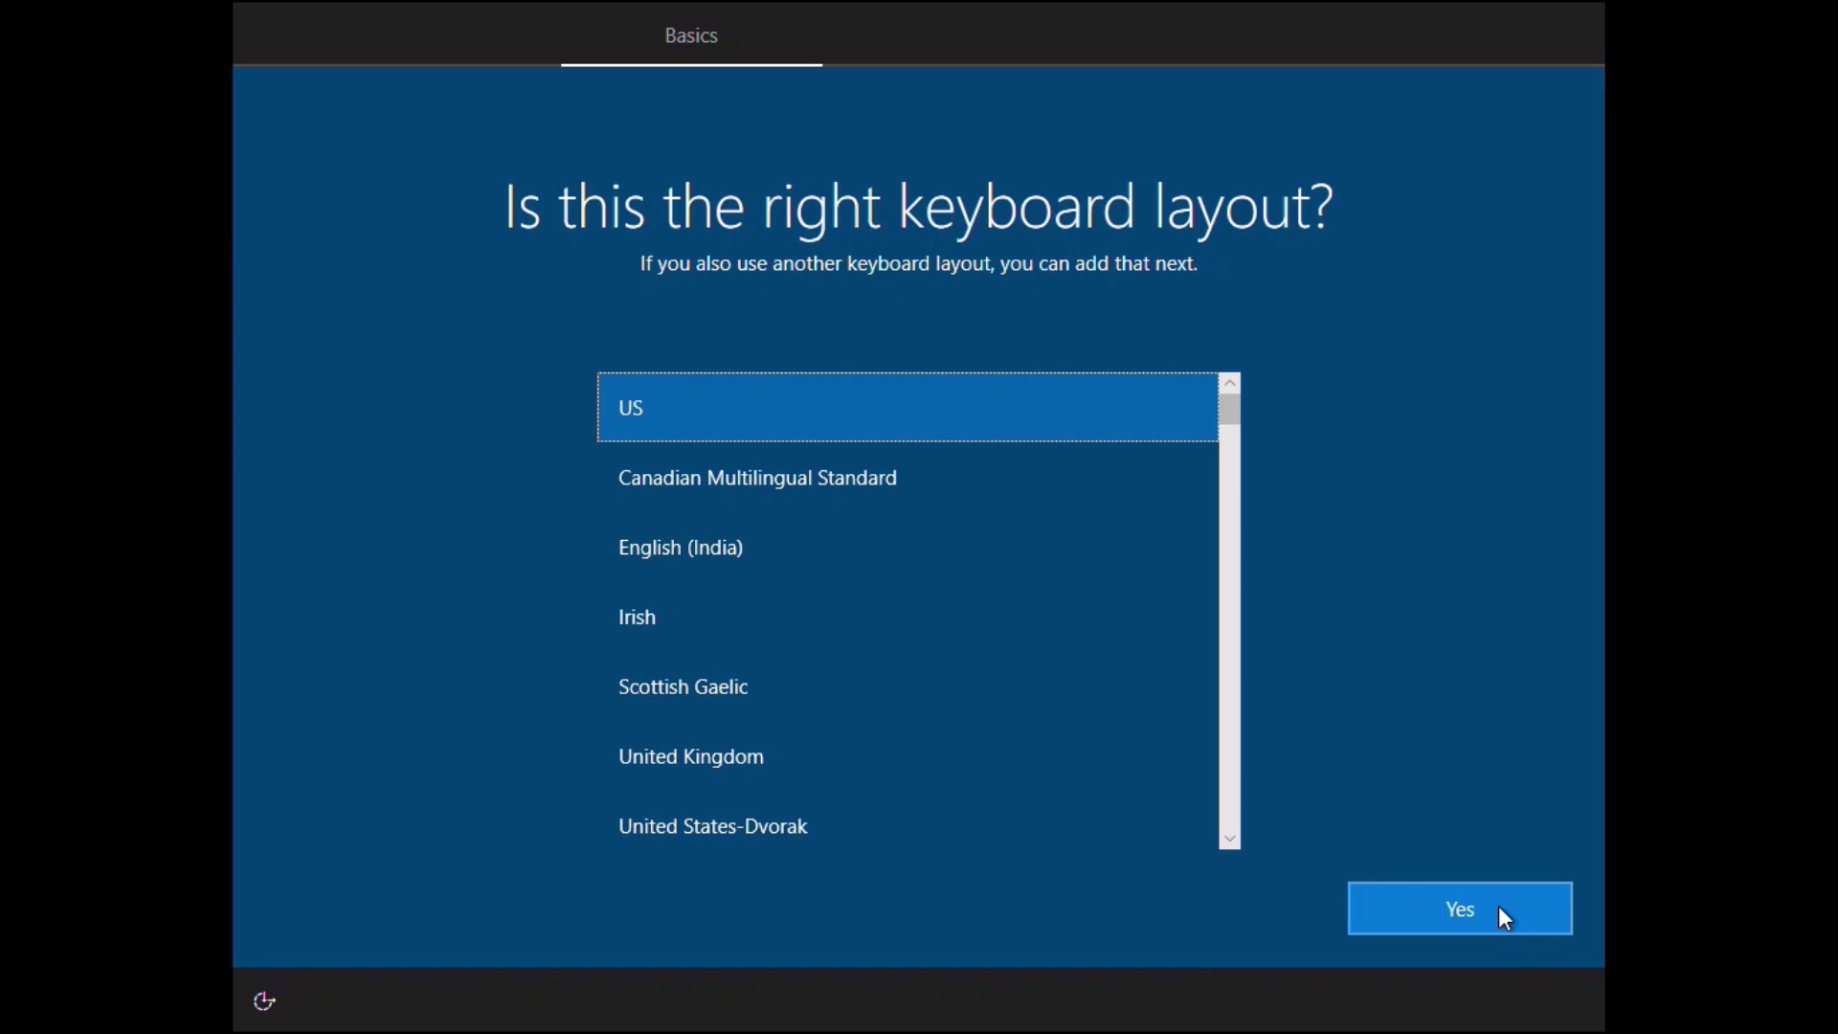
pyautogui.click(1497, 906)
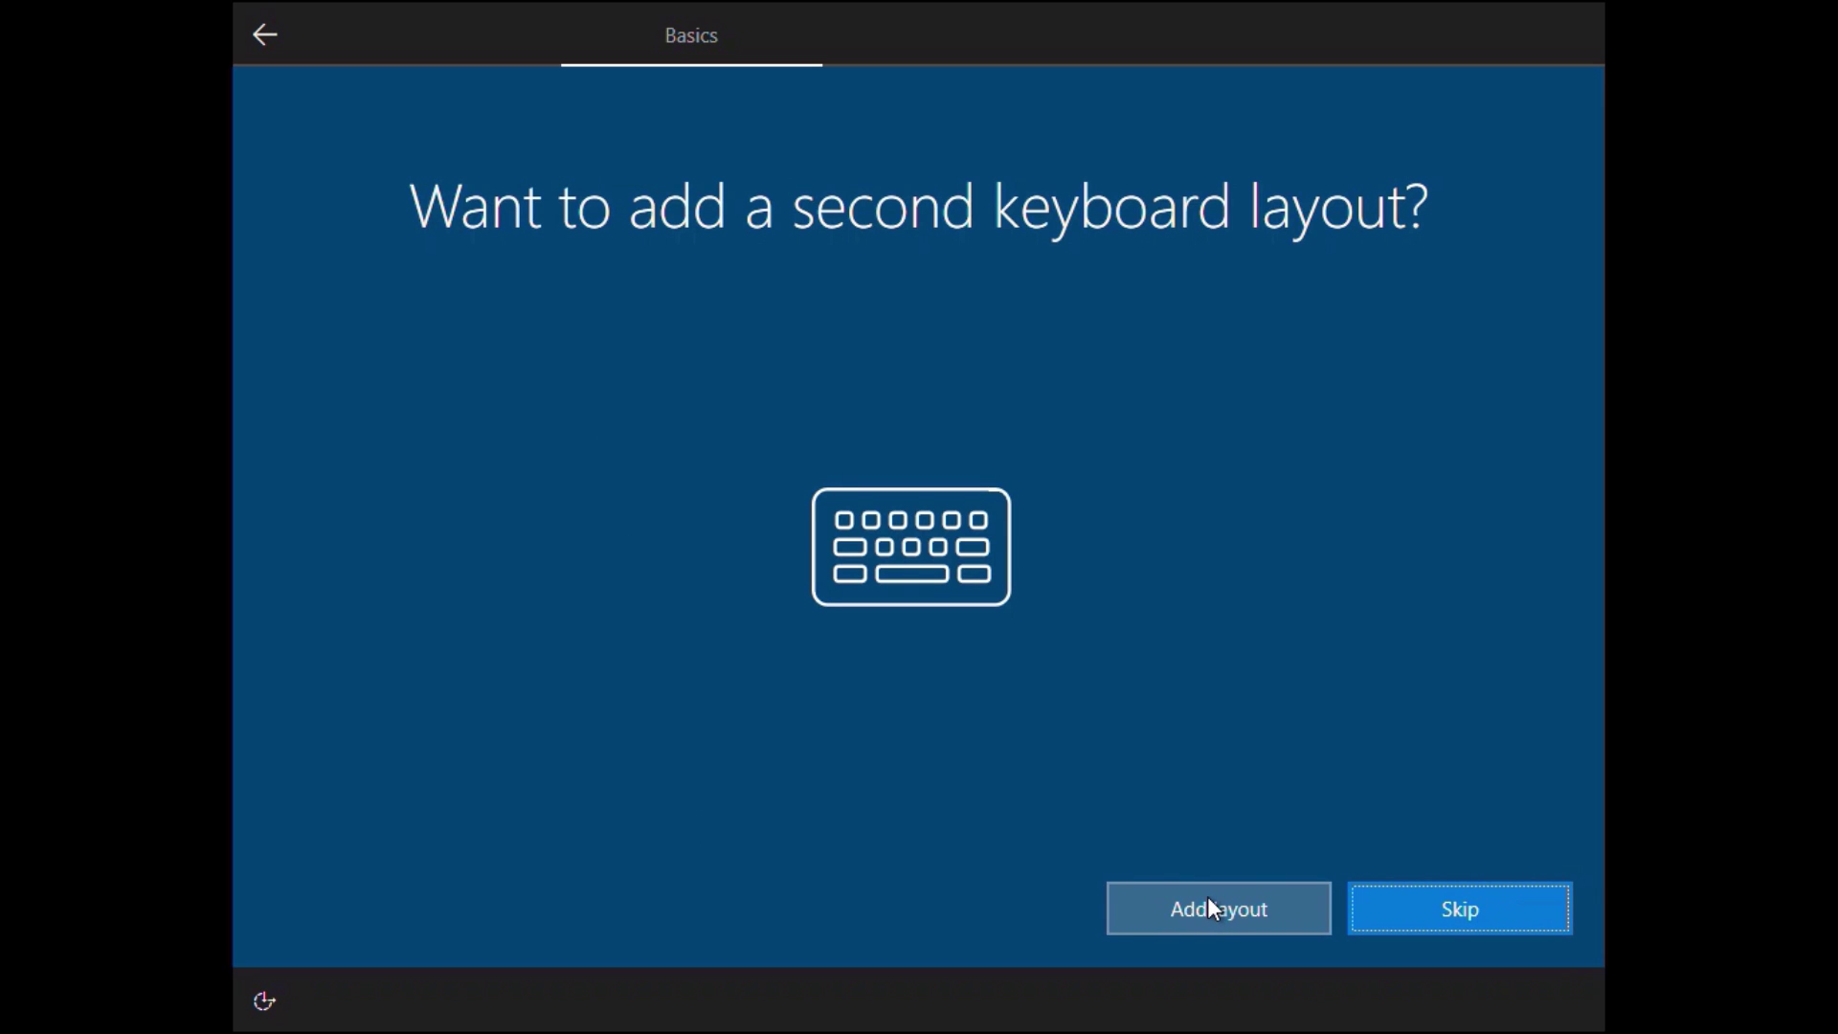
pyautogui.click(1407, 919)
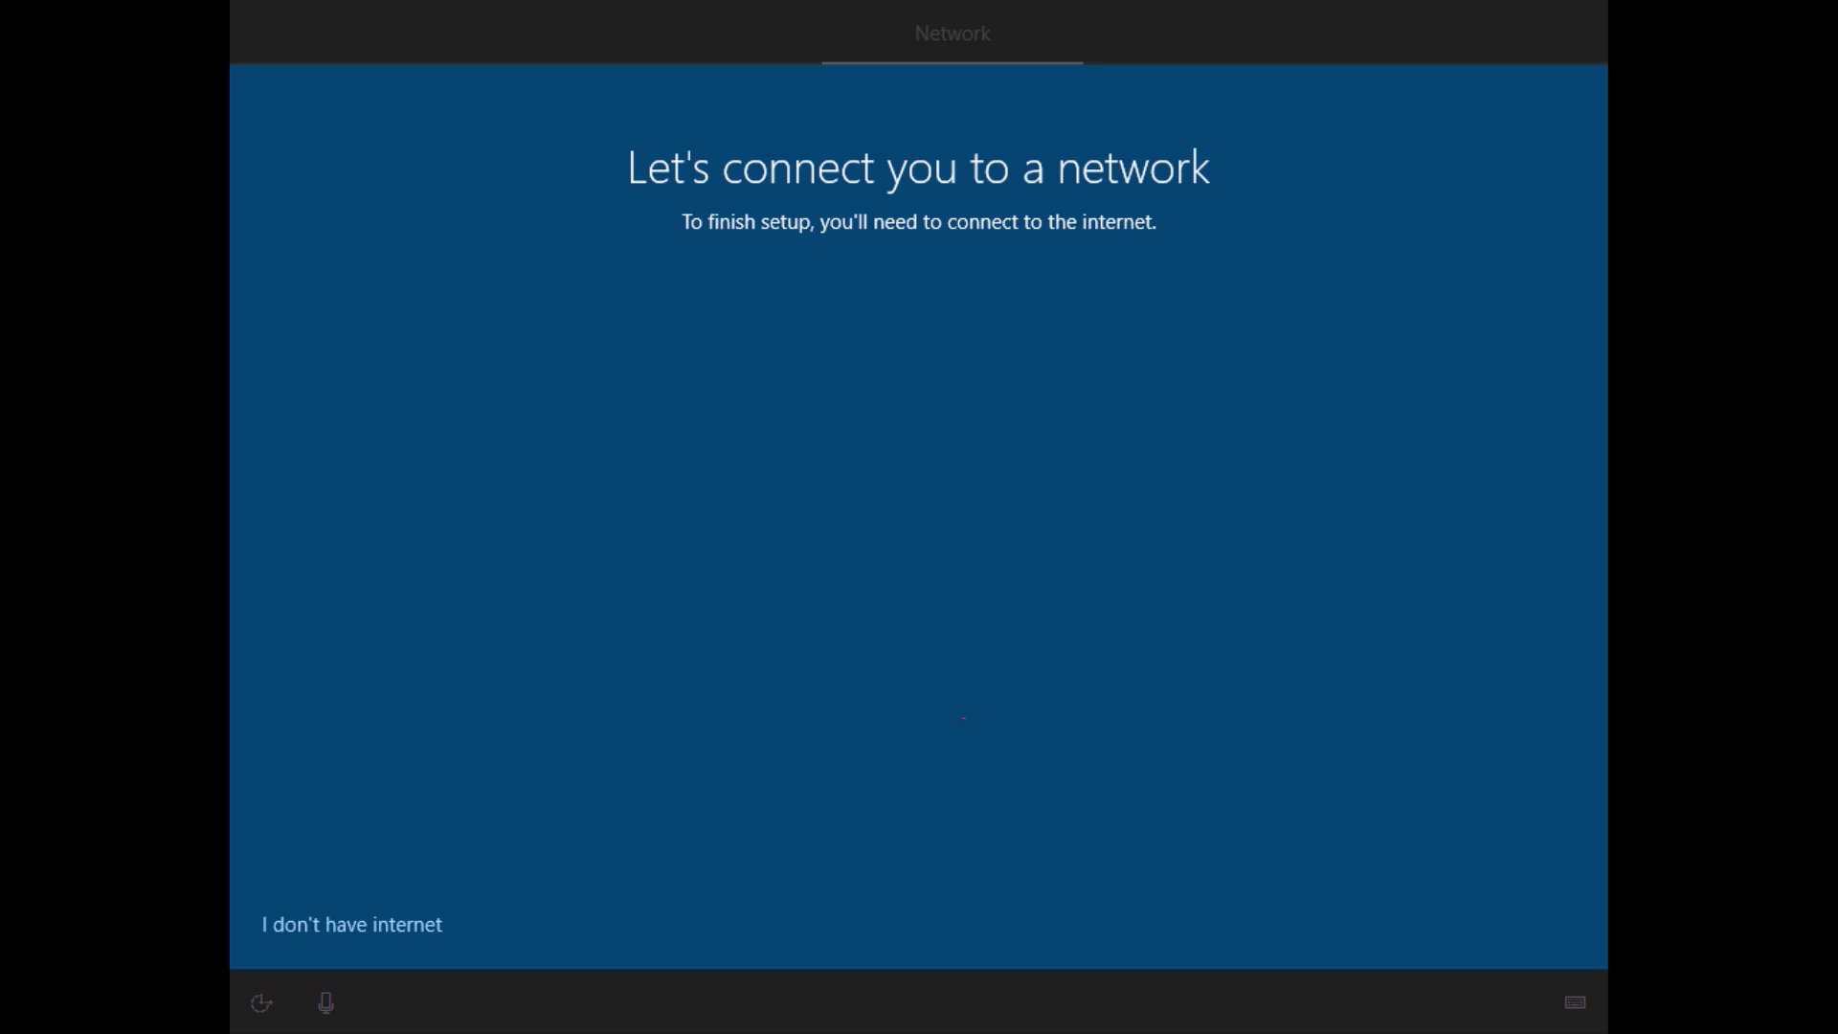
# - Continue without internet, set up for personal use, and choose an offline account with limited experience
pyautogui.click(352, 924)
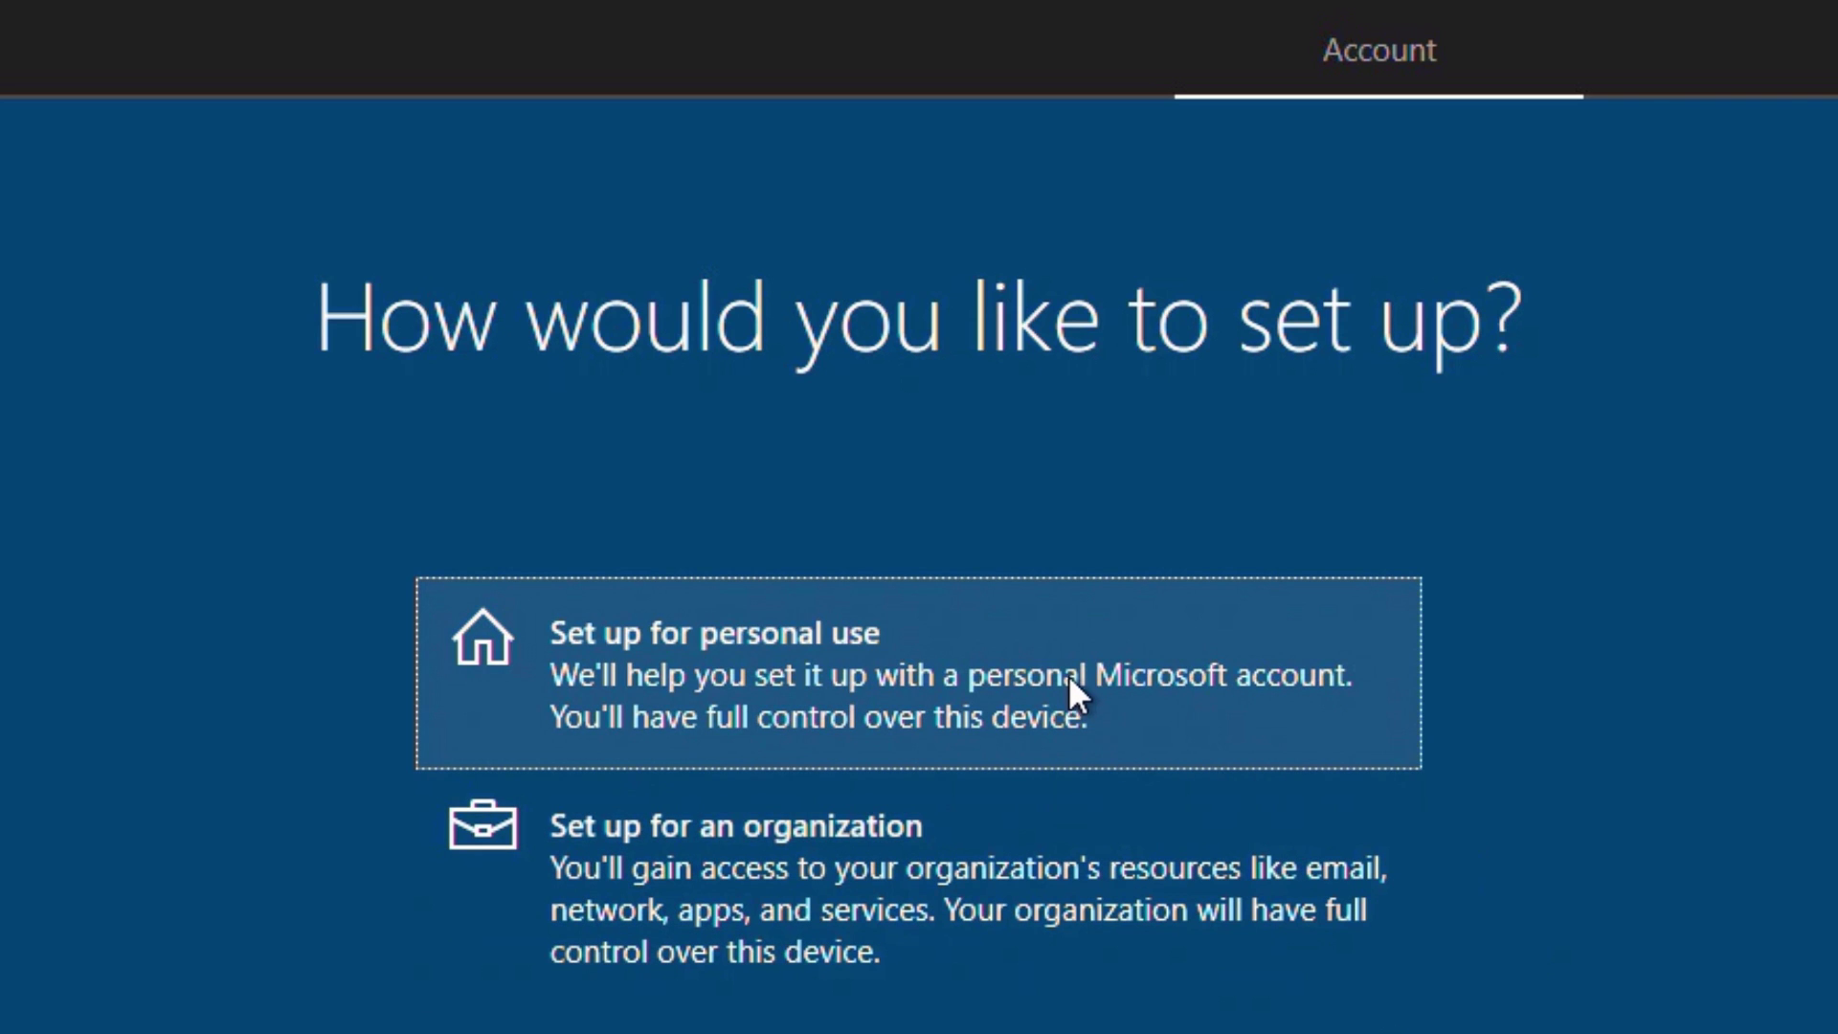
pyautogui.click(1068, 673)
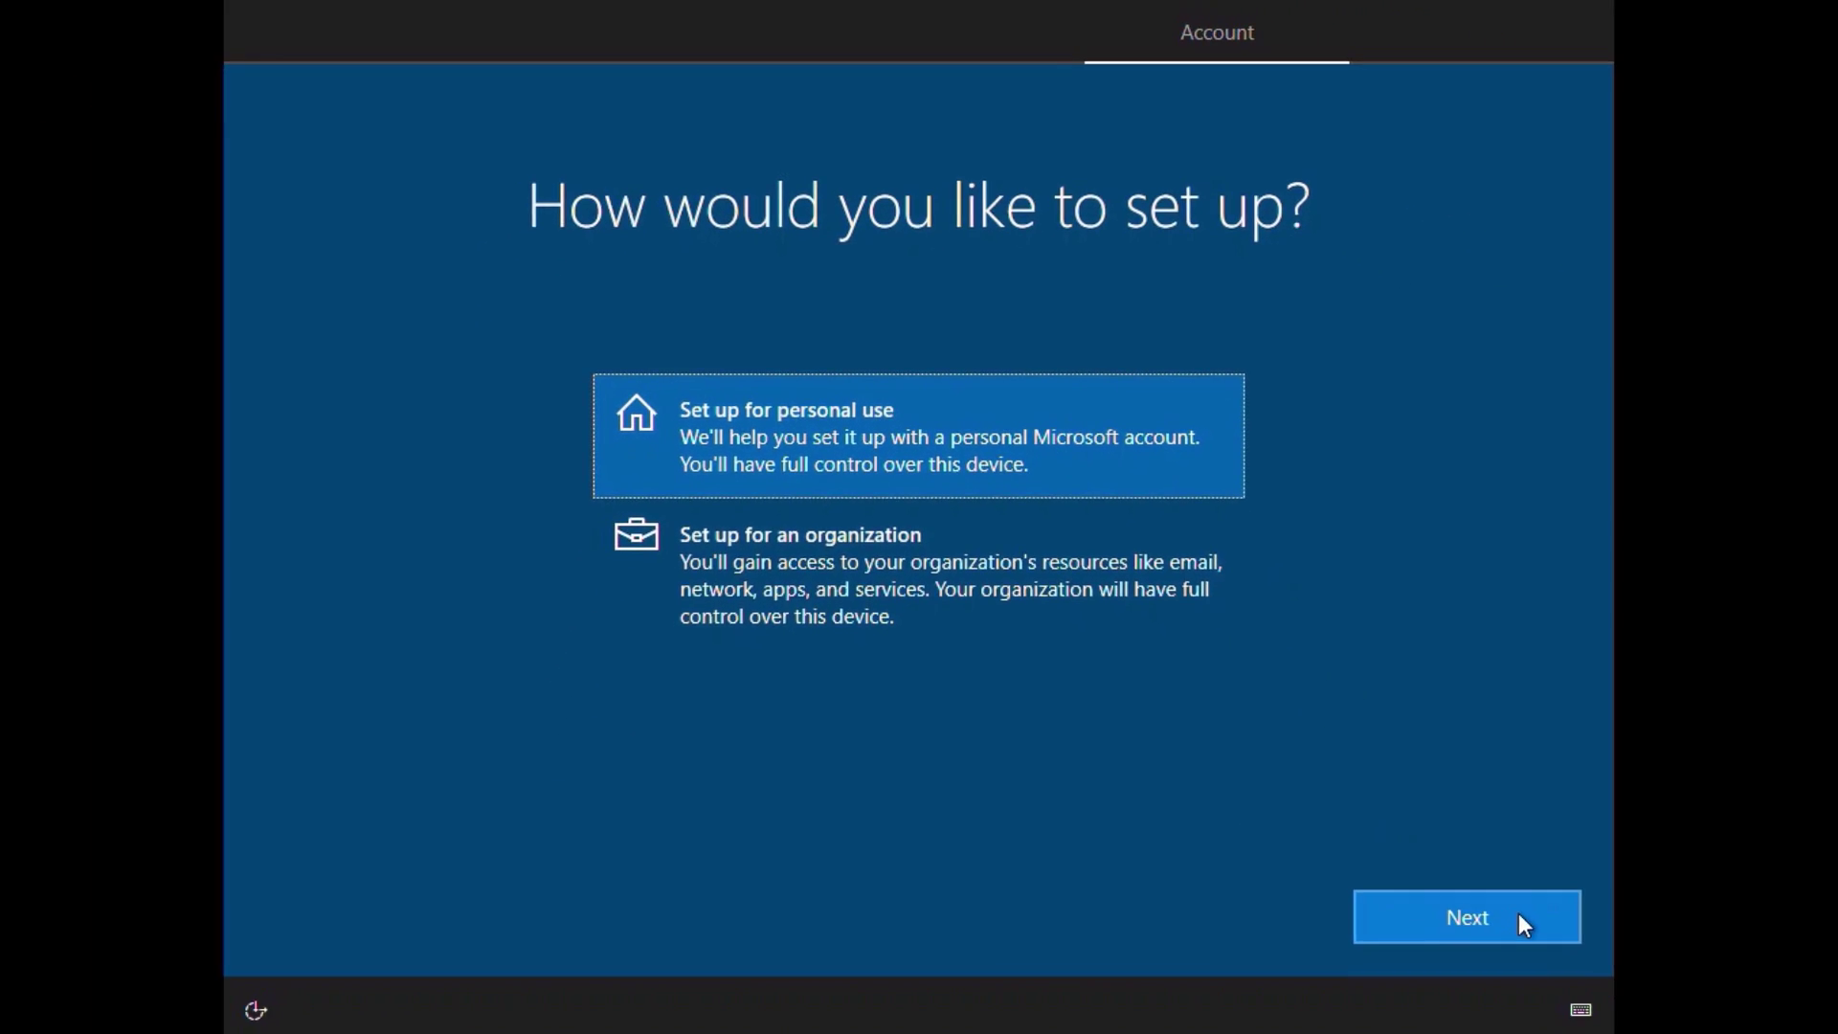
pyautogui.click(1522, 919)
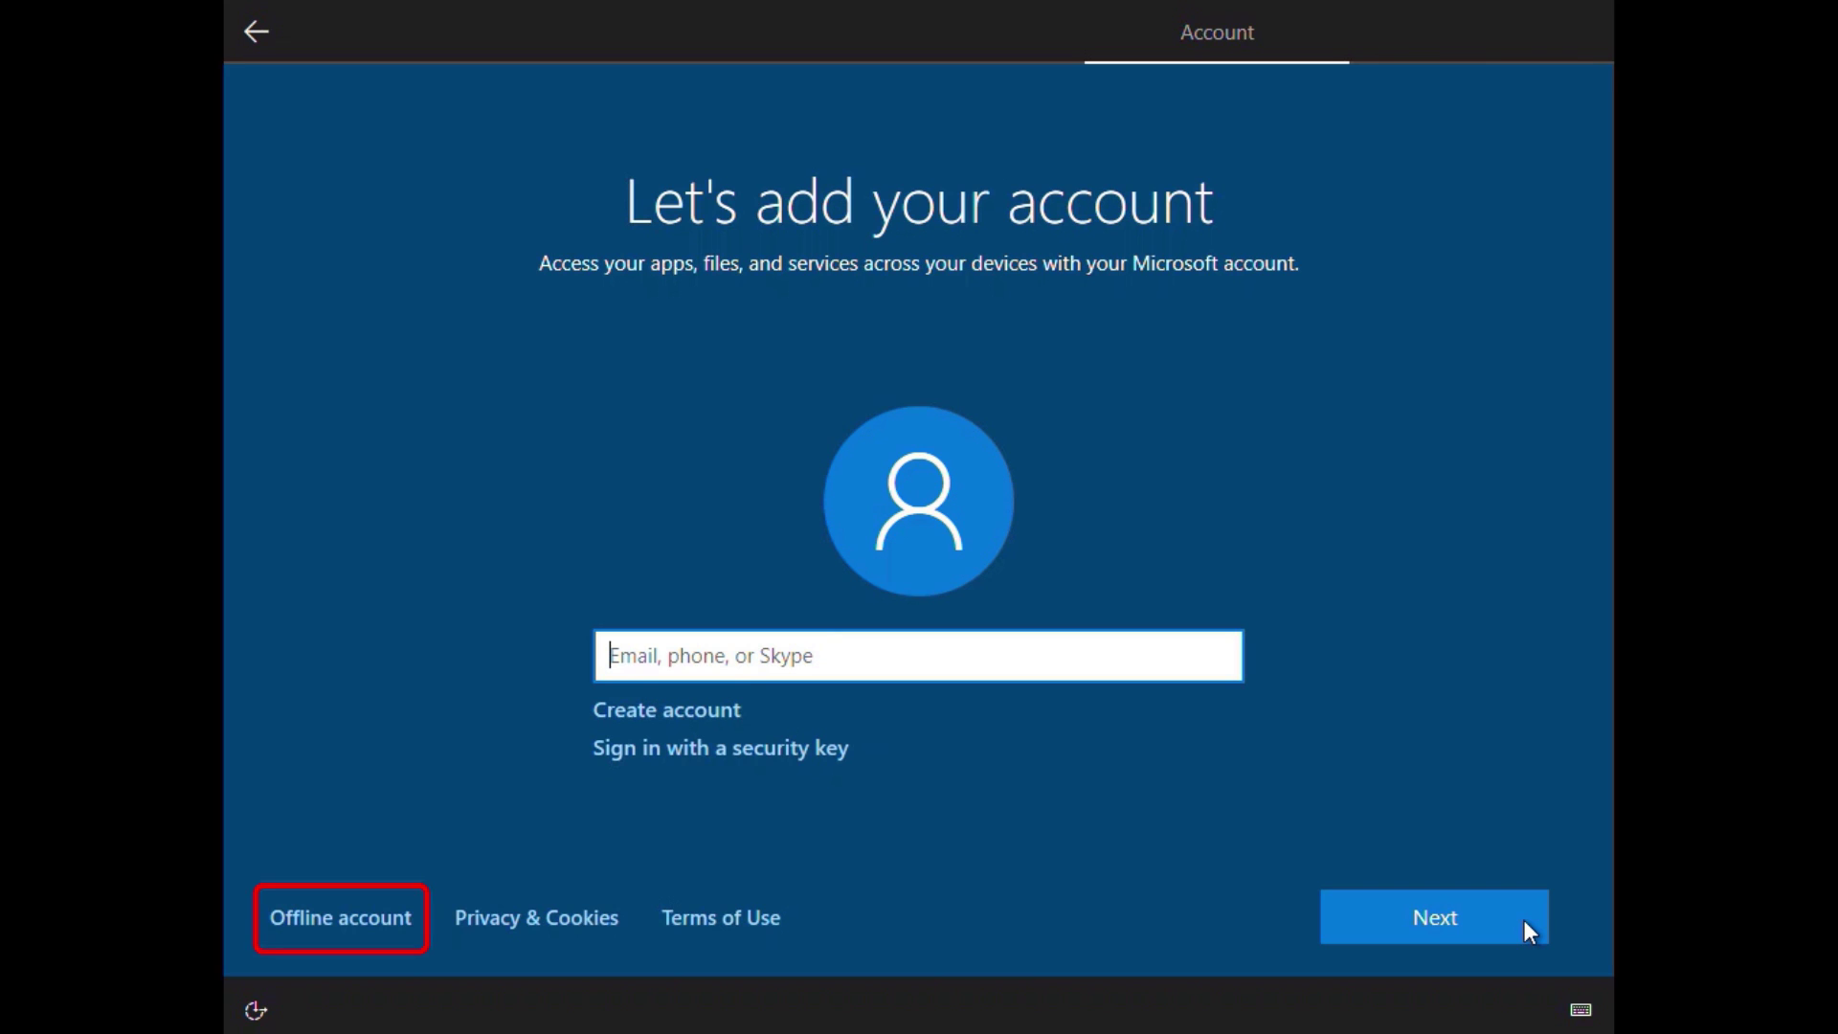
pyautogui.click(360, 925)
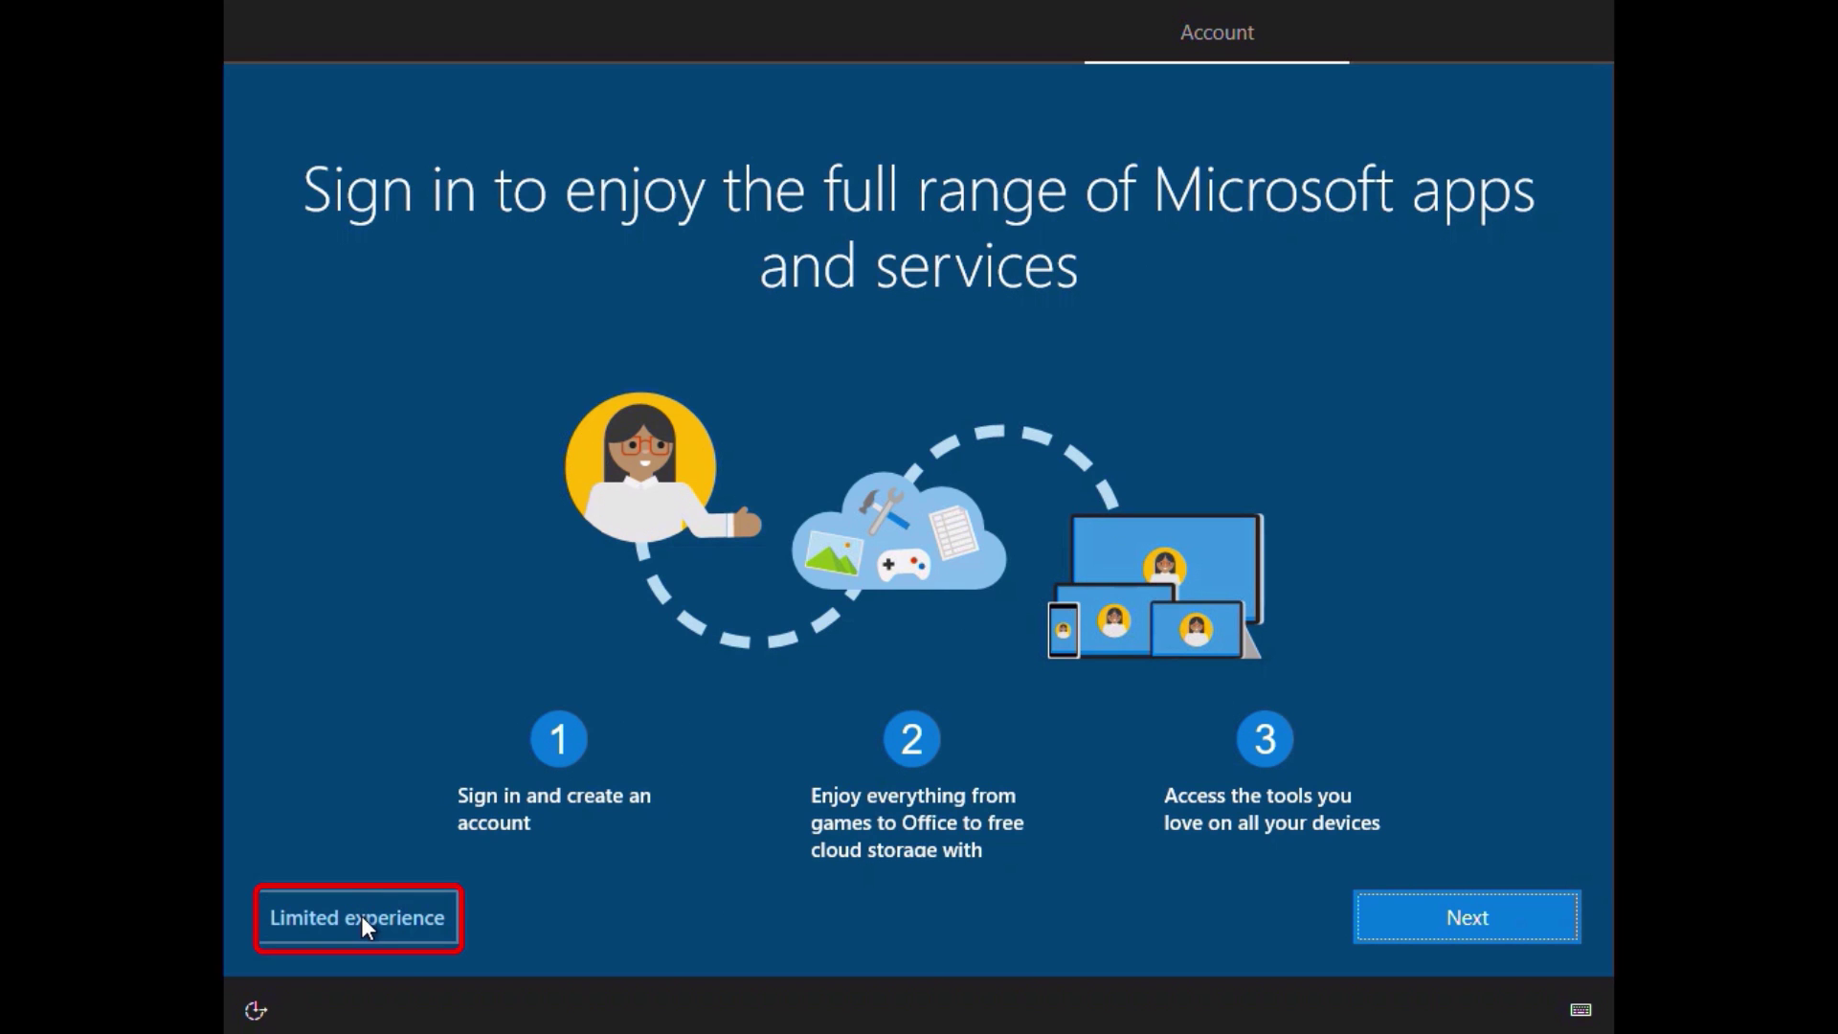
pyautogui.click(360, 915)
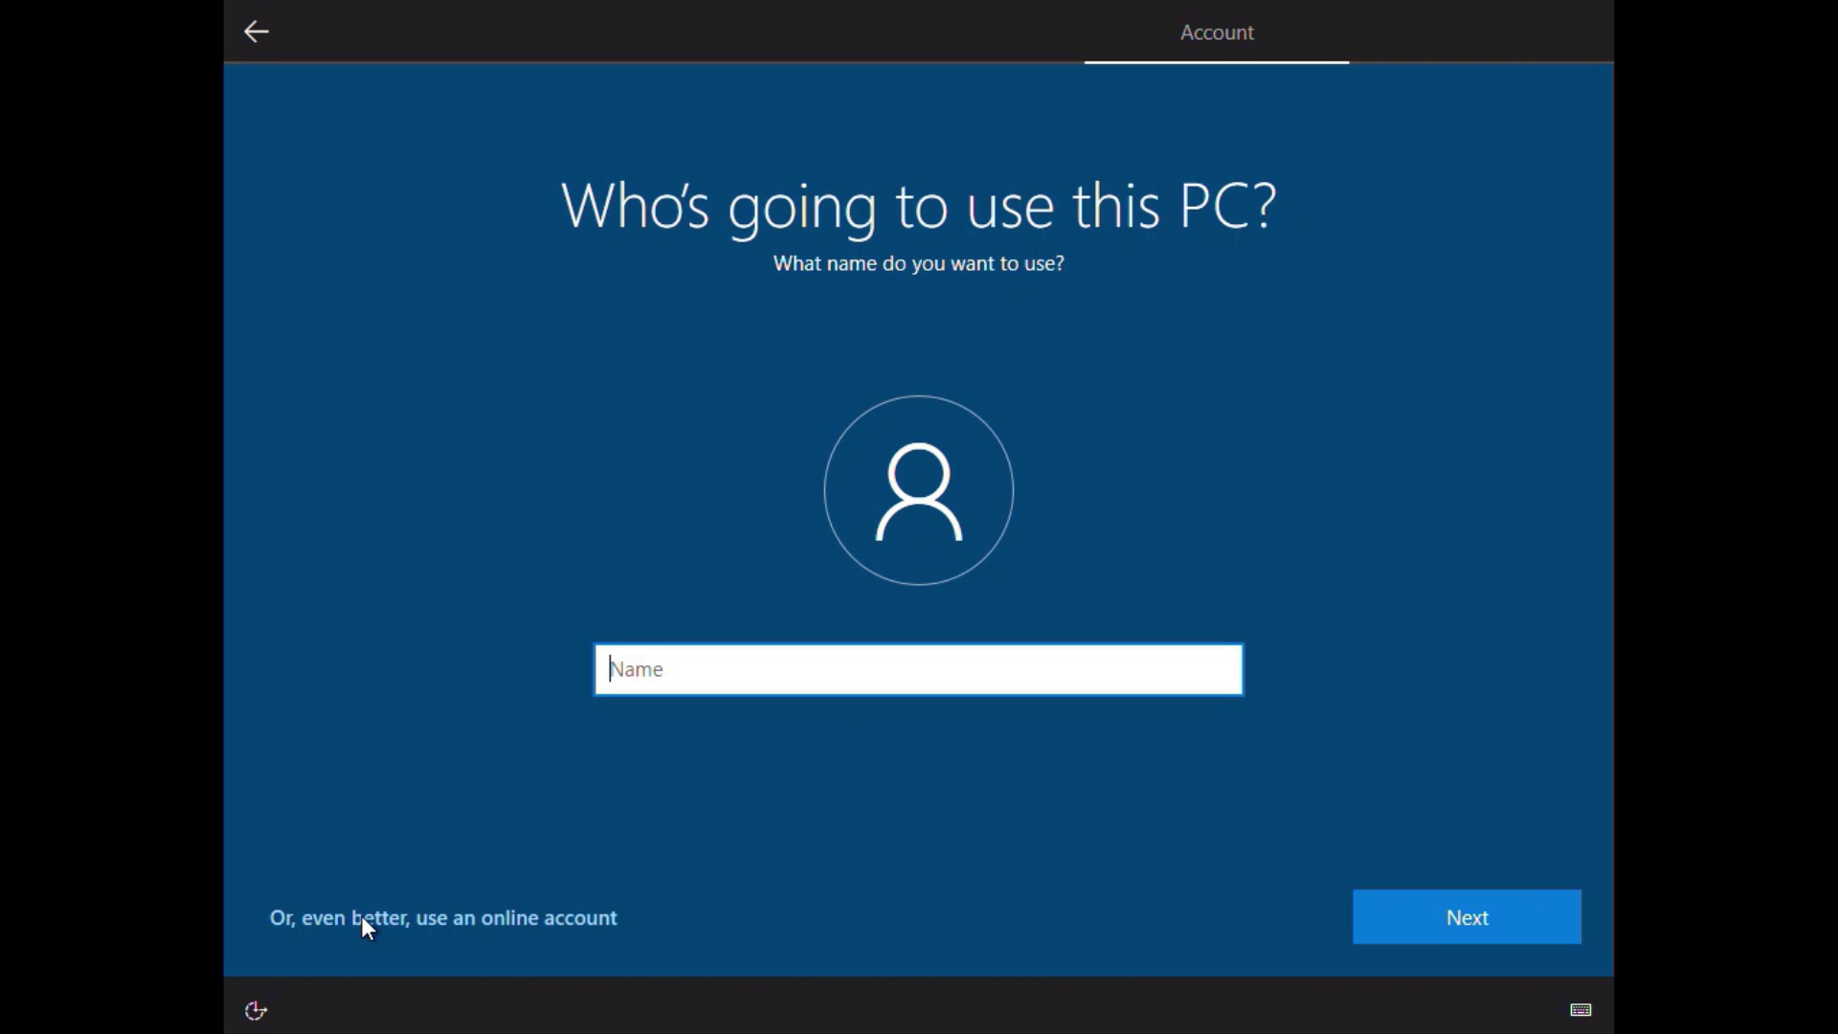
# - Enter the local account's user name, then set and confirm its password
pyautogui.write('Kiran')
pyautogui.click(1497, 920)
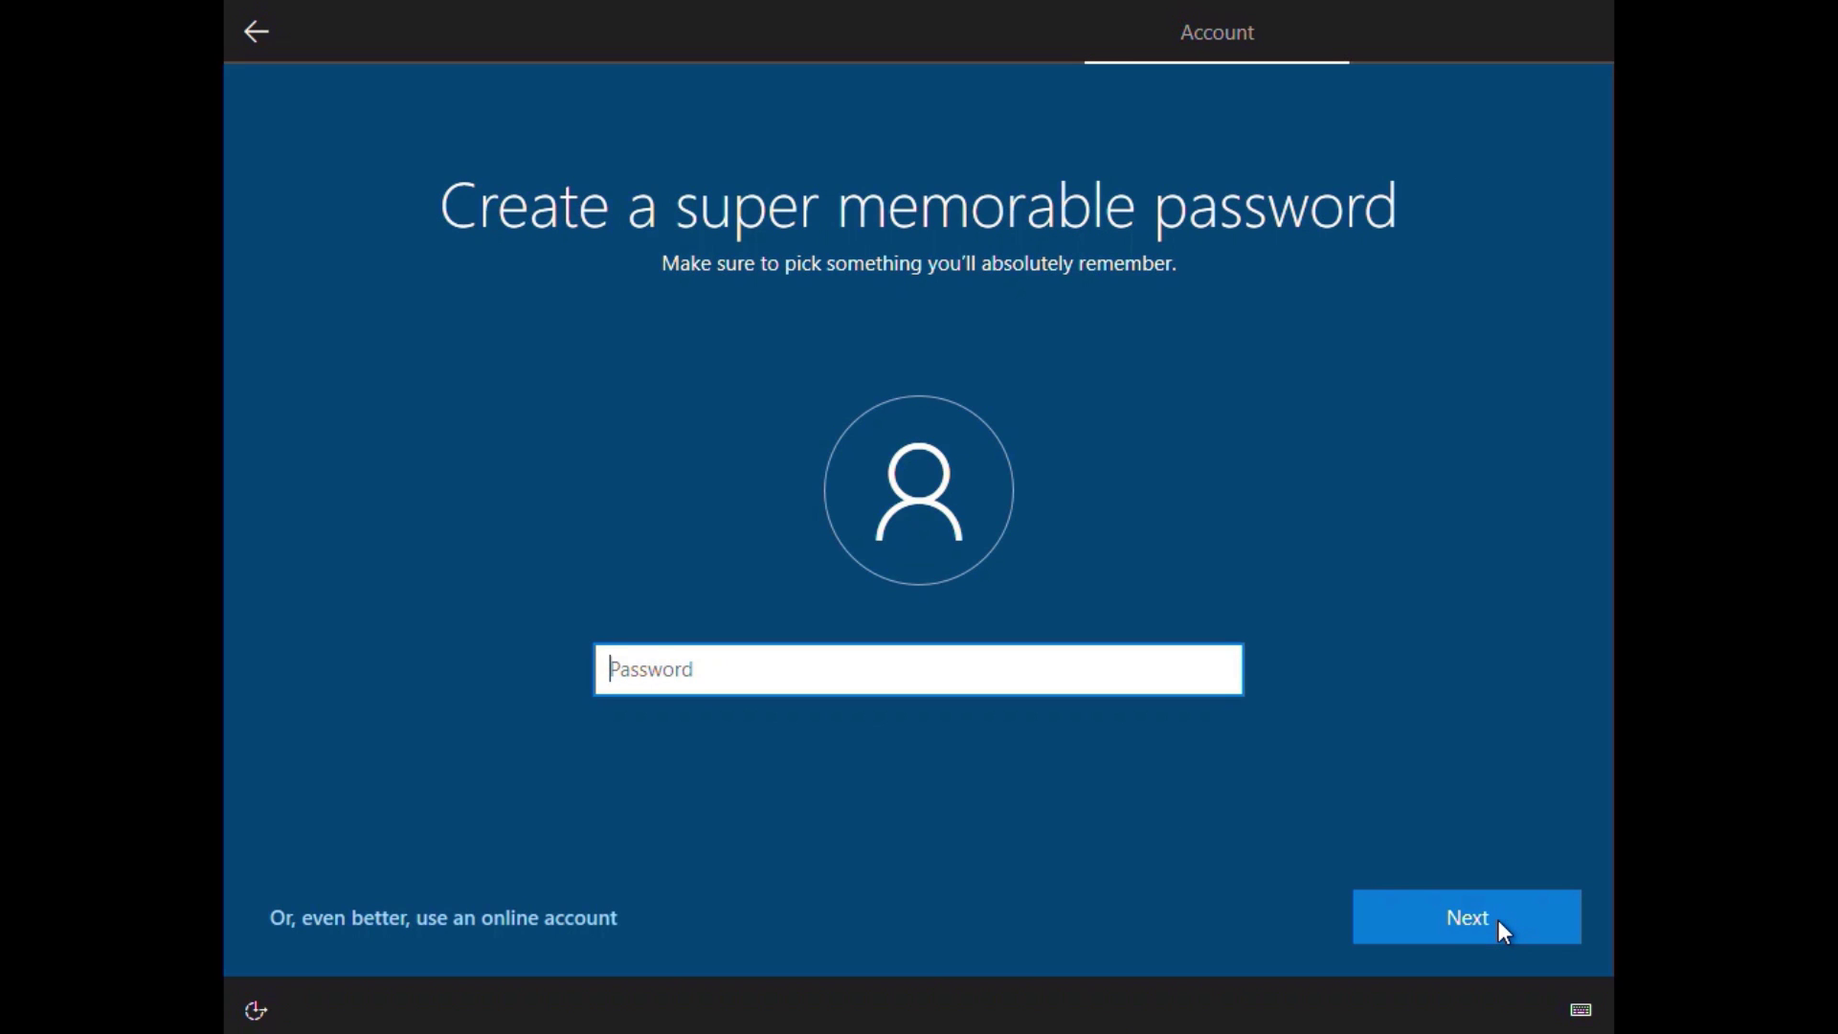
pyautogui.write('**********')
pyautogui.click(1497, 921)
pyautogui.write('**********')
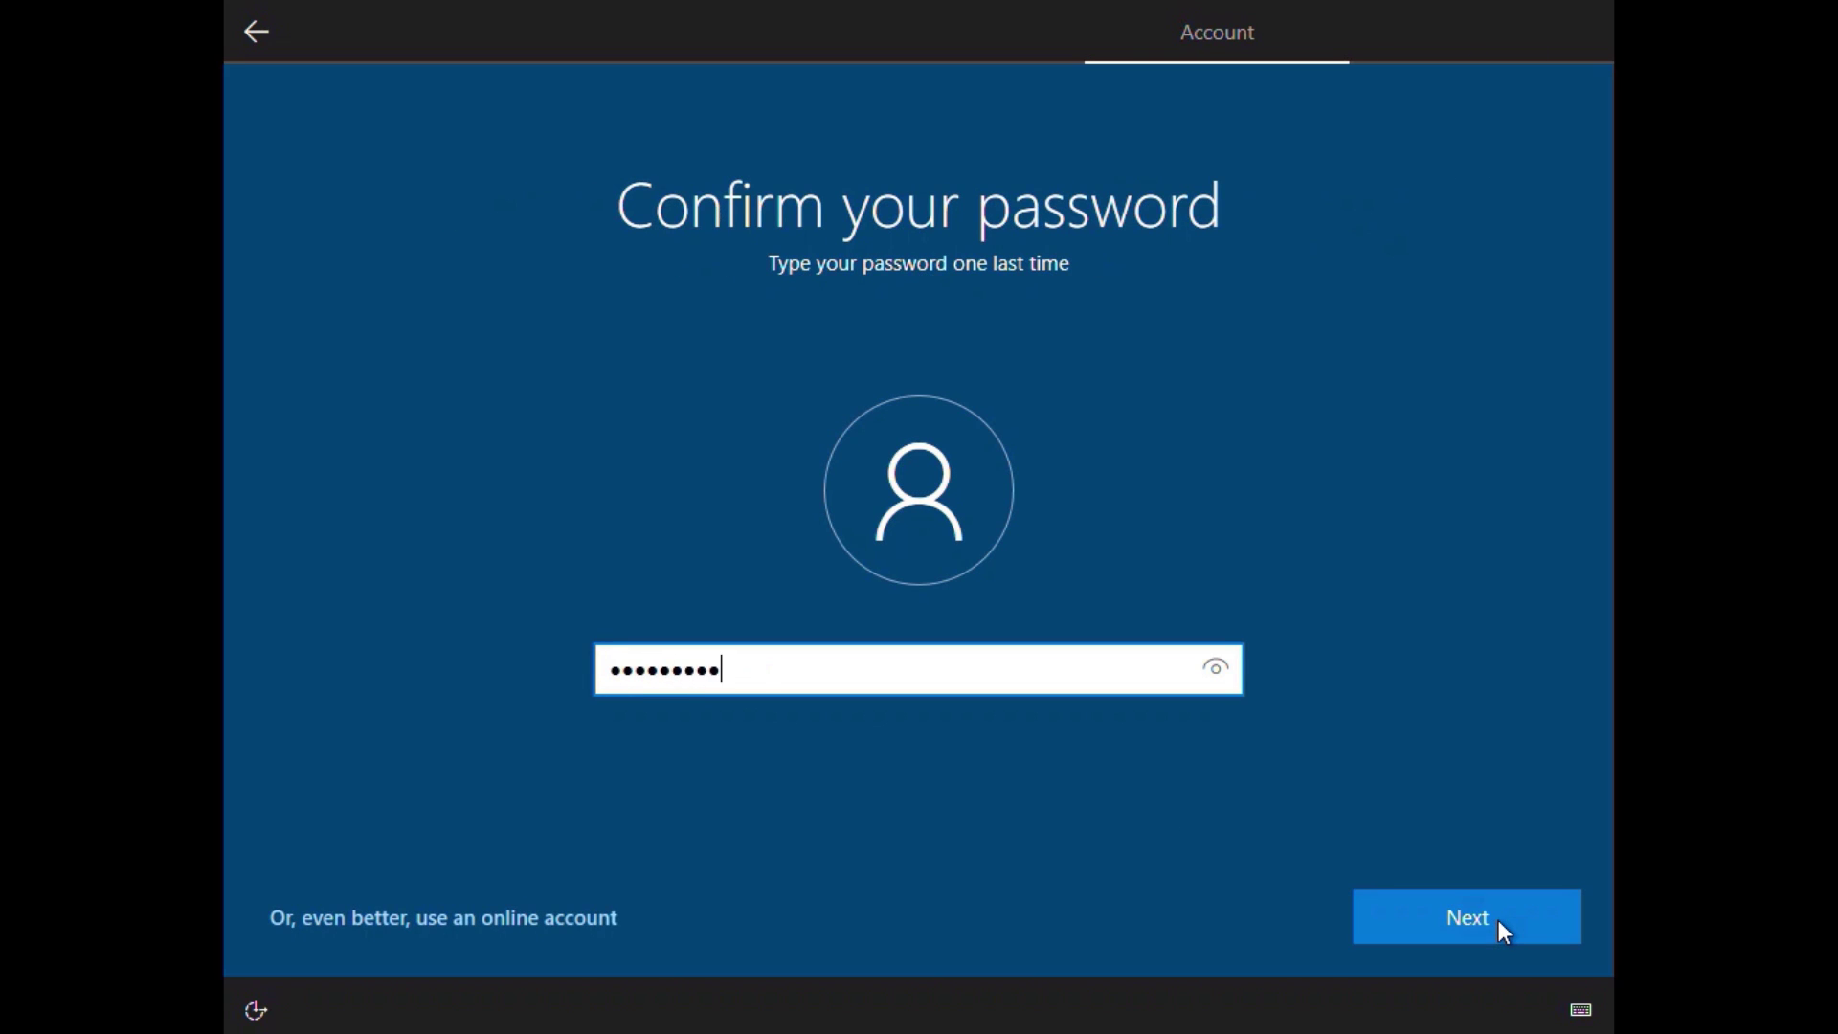
pyautogui.click(1497, 921)
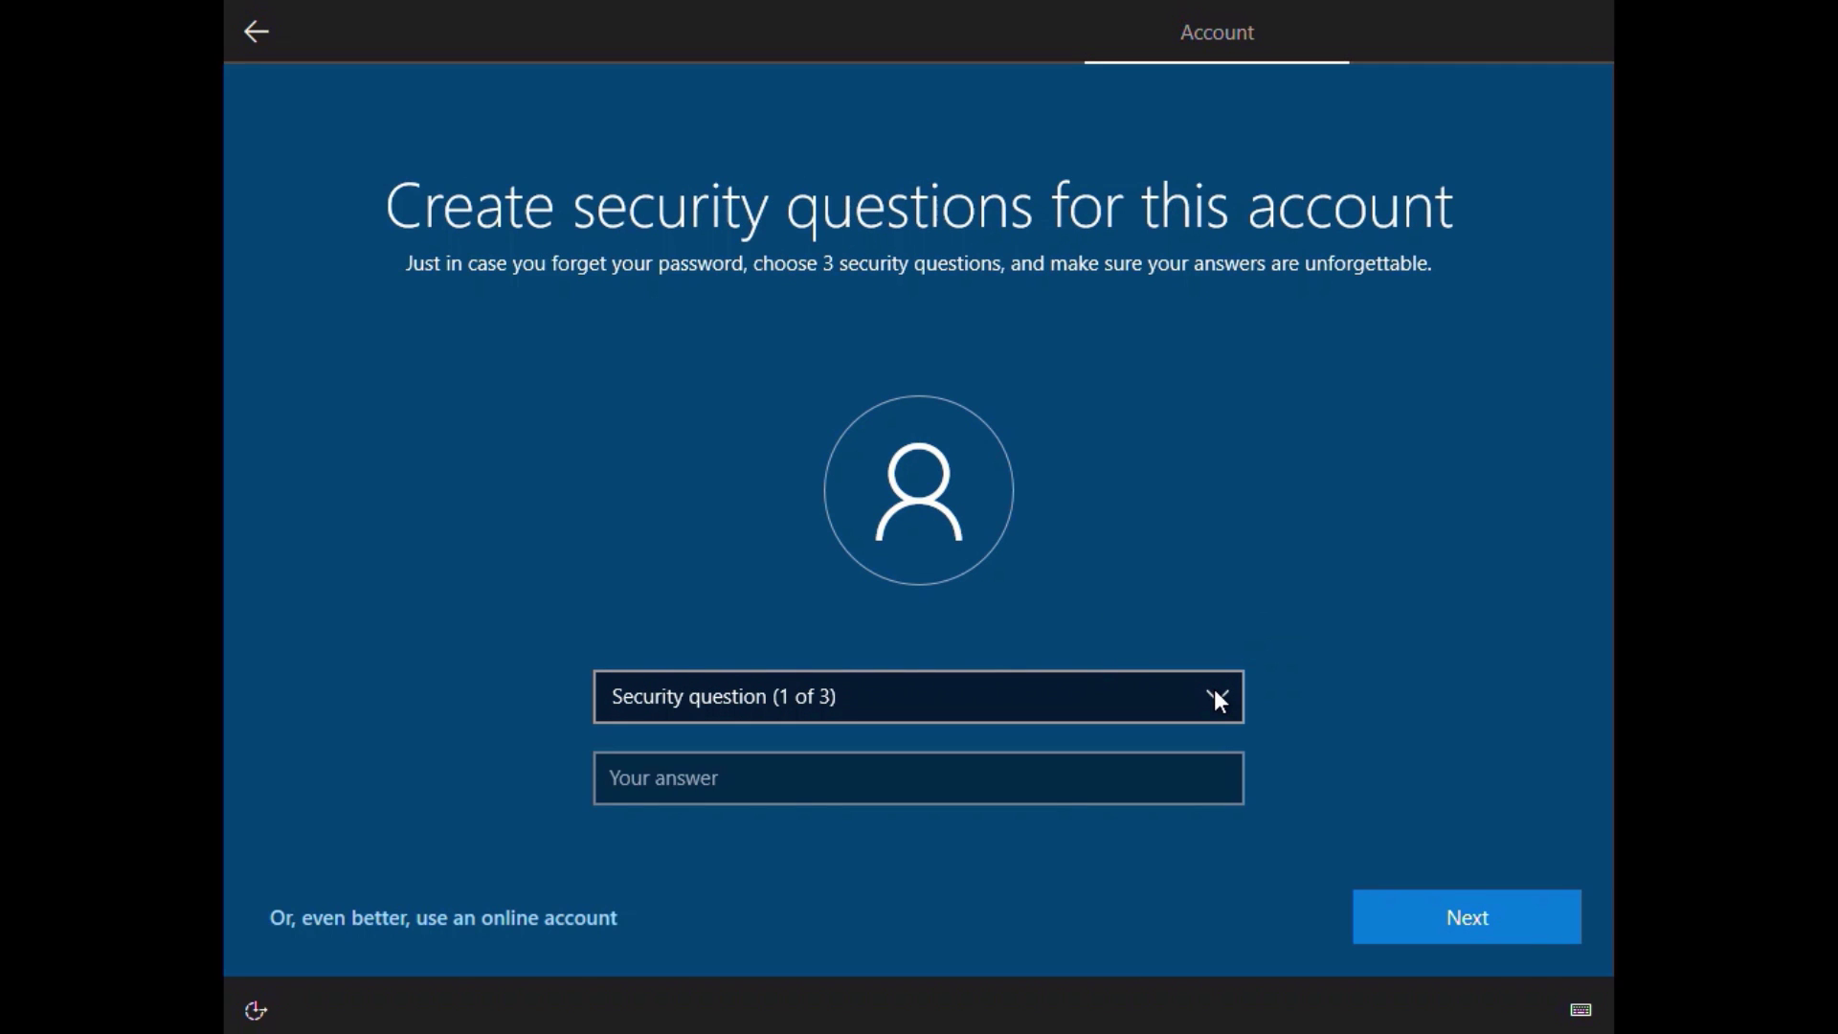
# - Choose the where-your-parents-met security question and enter its answer
pyautogui.click(1219, 701)
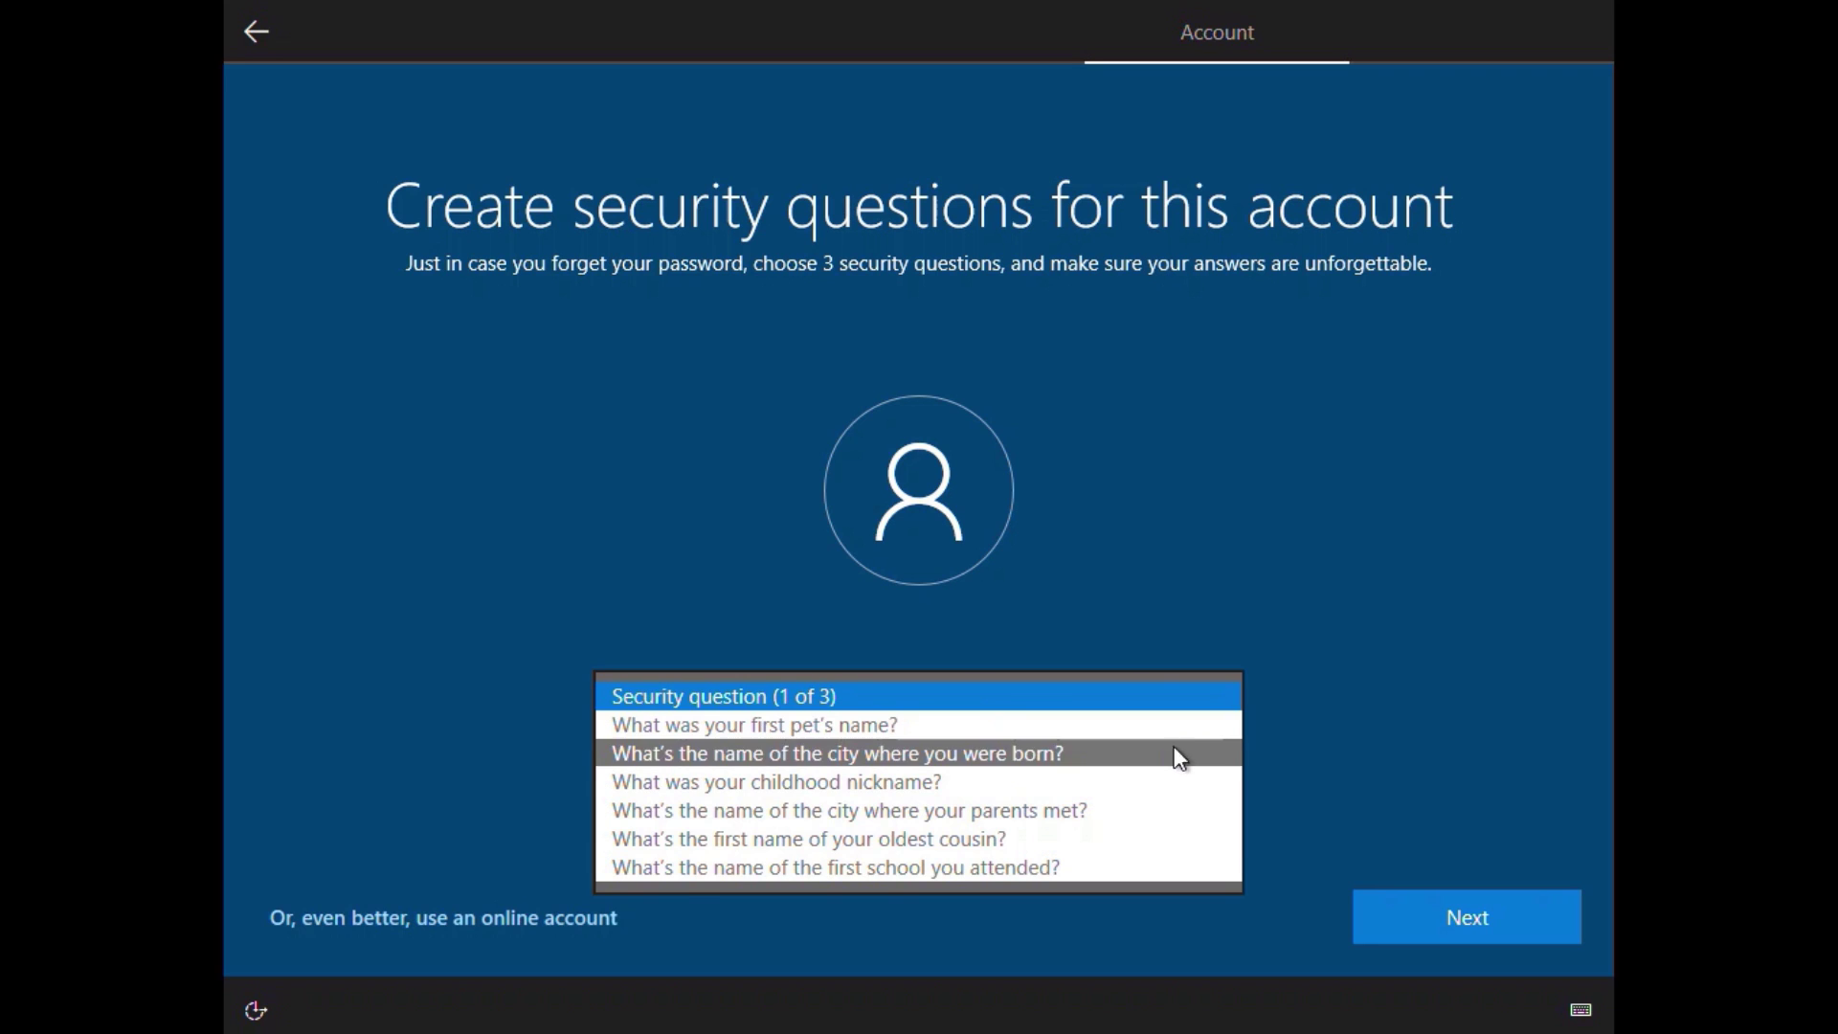
pyautogui.click(843, 810)
pyautogui.click(808, 783)
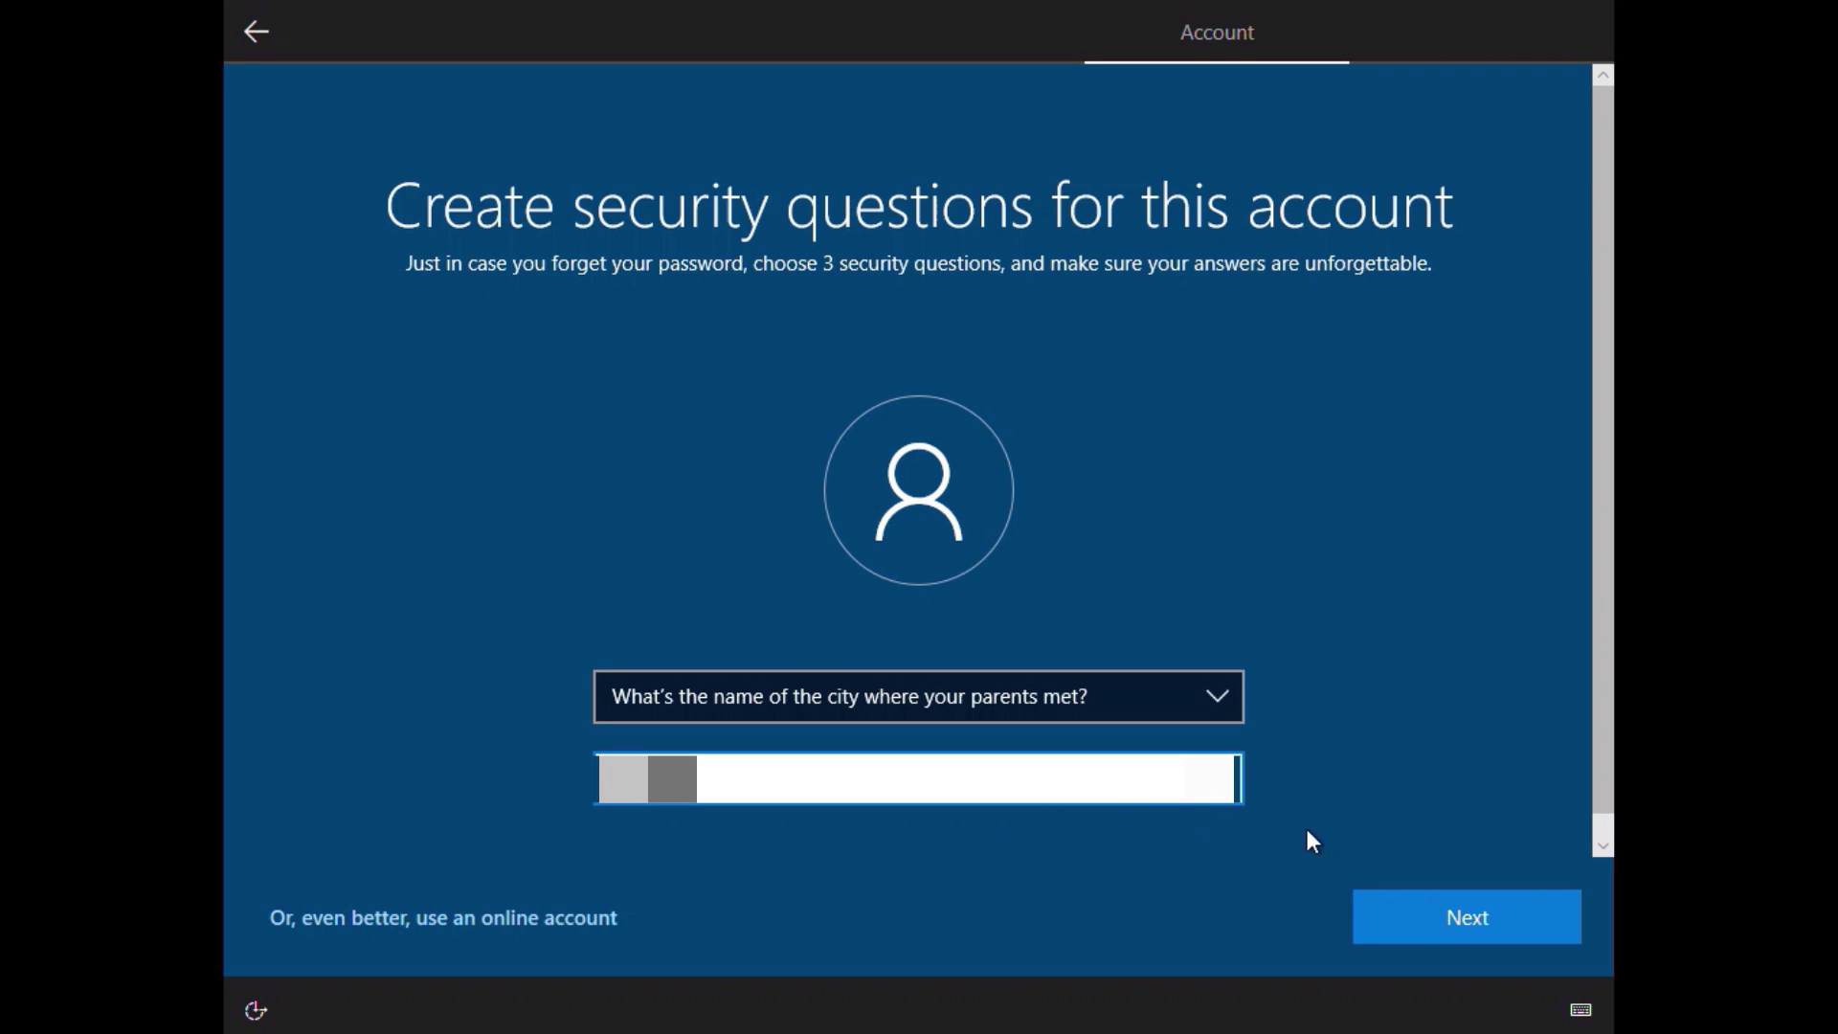
pyautogui.click(1417, 919)
# - Answer the first-school security question, then choose the birth-city question for the third slot
pyautogui.click(1161, 778)
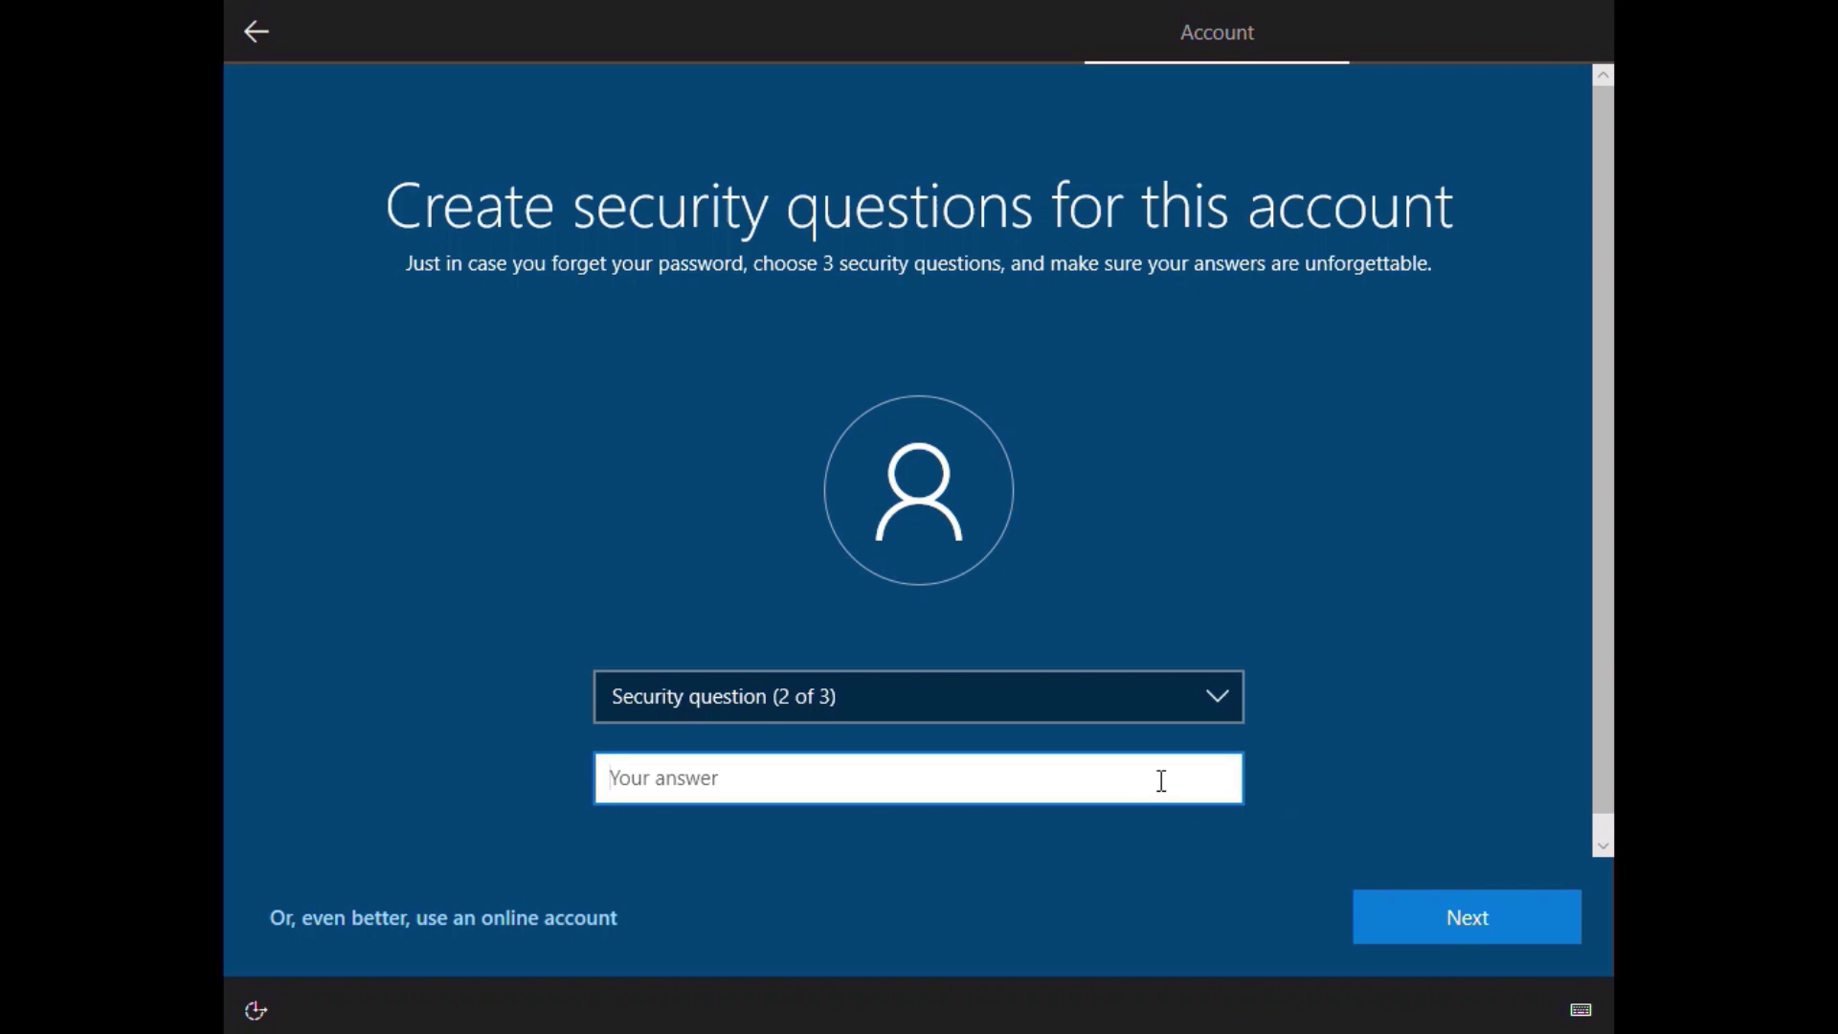
pyautogui.click(1107, 695)
pyautogui.click(1043, 838)
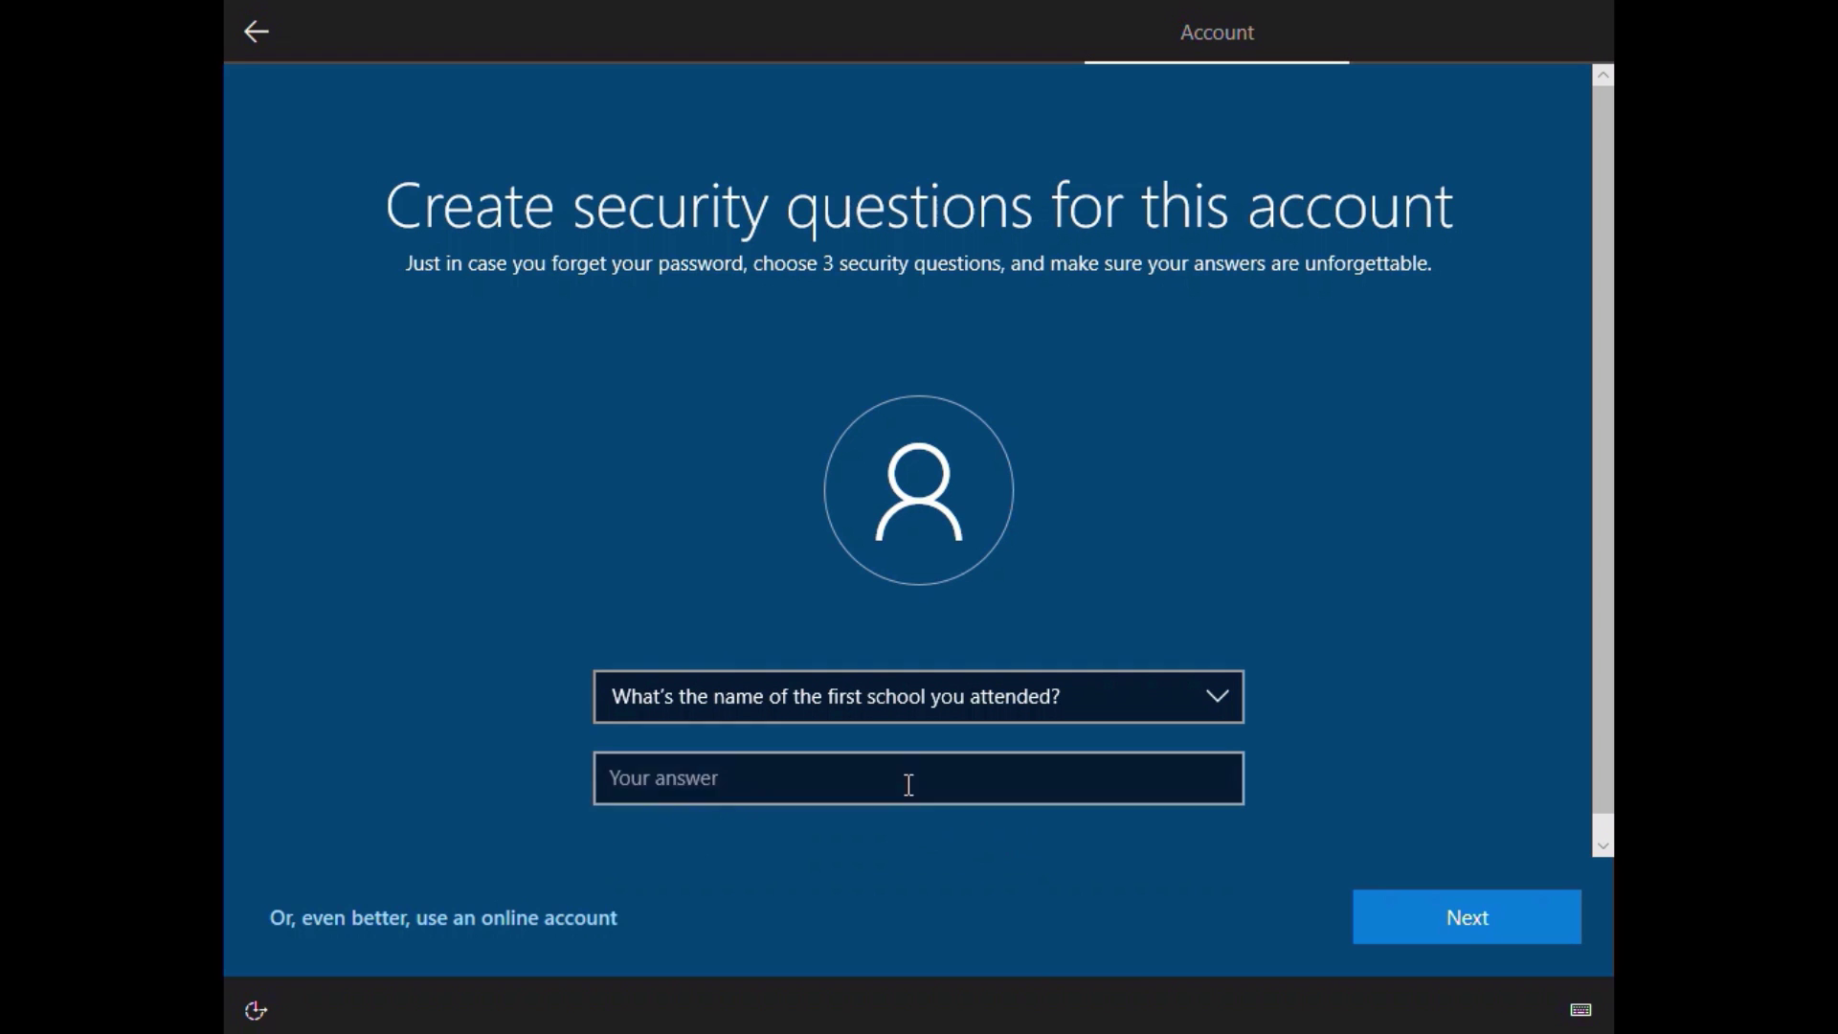
pyautogui.click(906, 780)
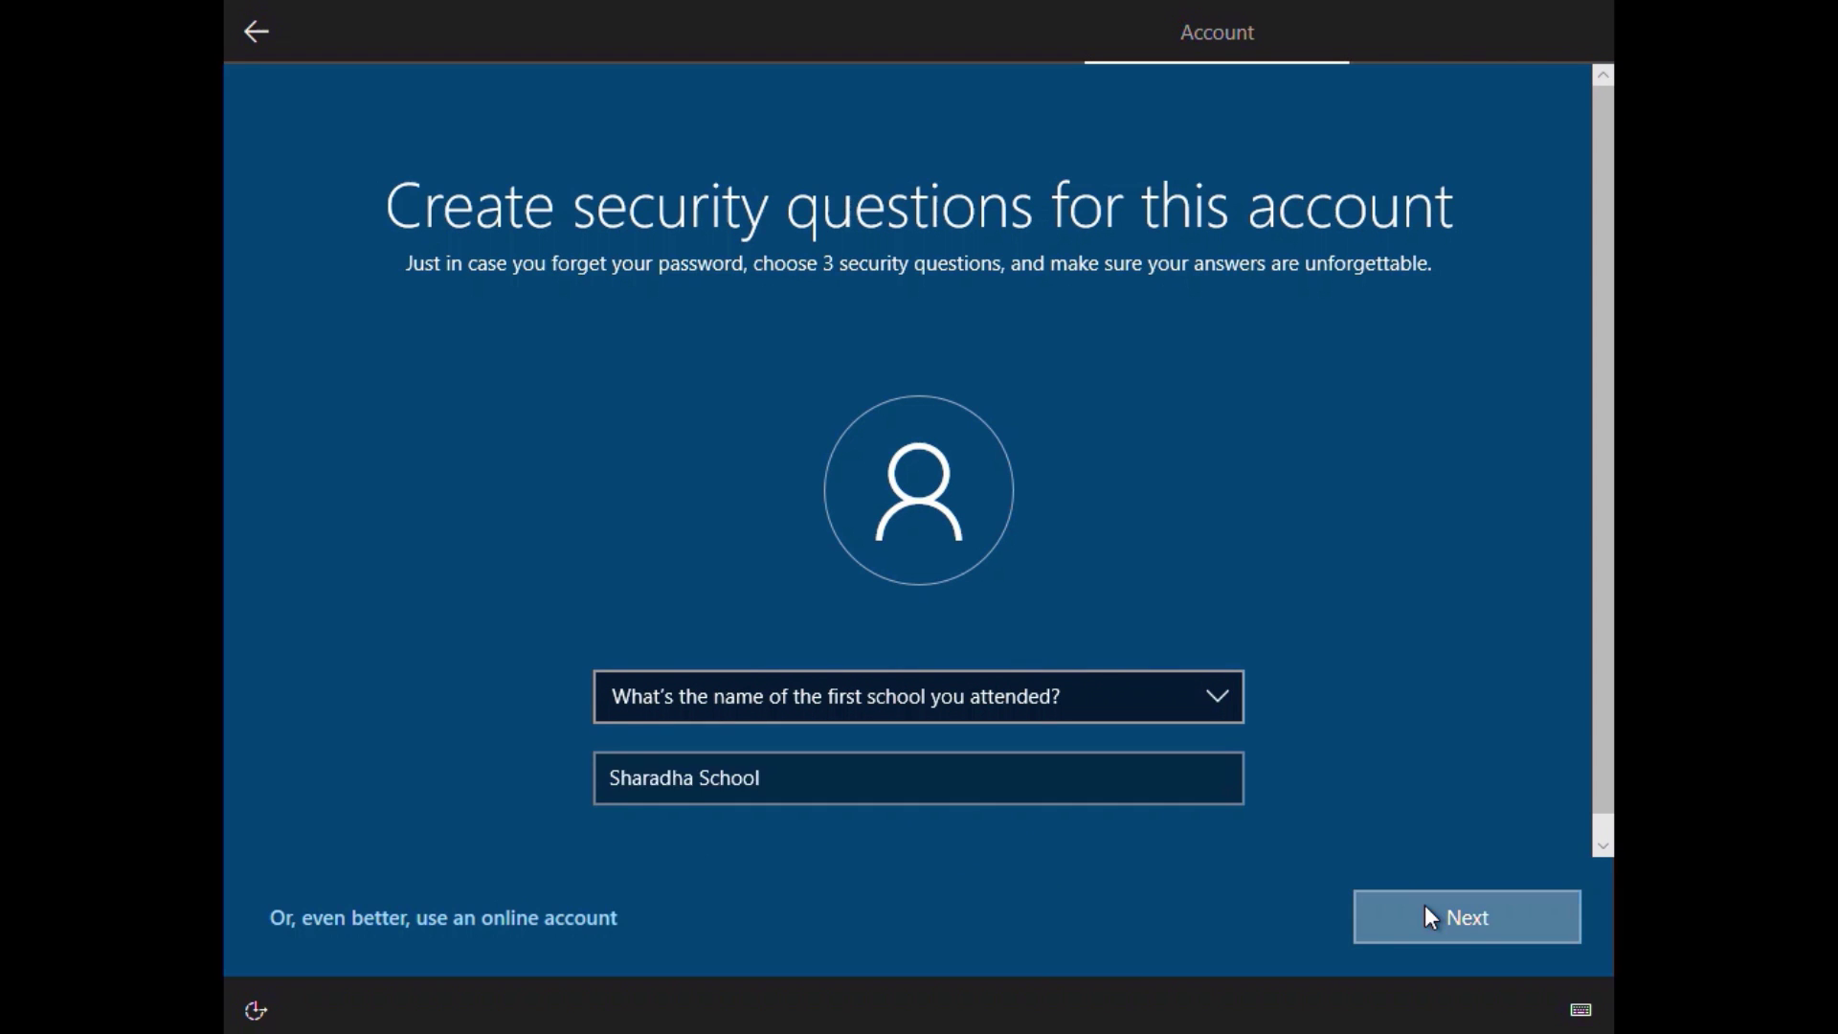
pyautogui.click(1425, 905)
pyautogui.click(1032, 695)
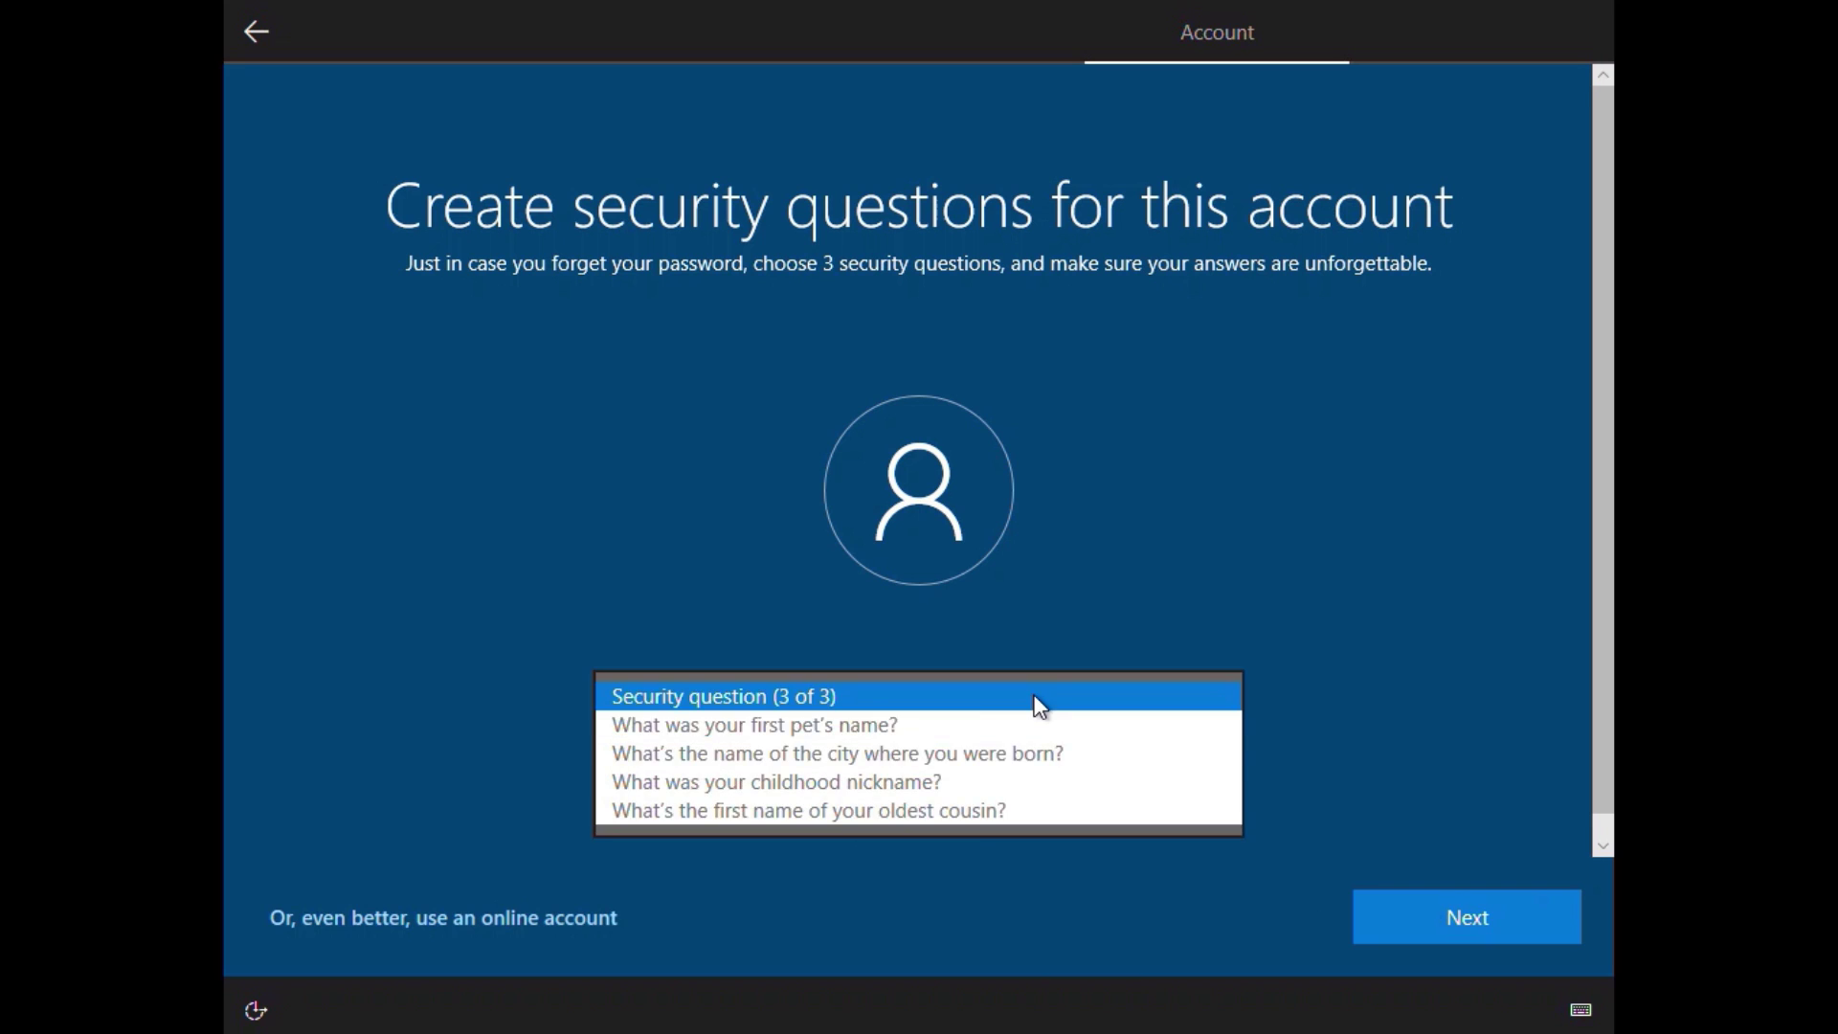
pyautogui.click(963, 751)
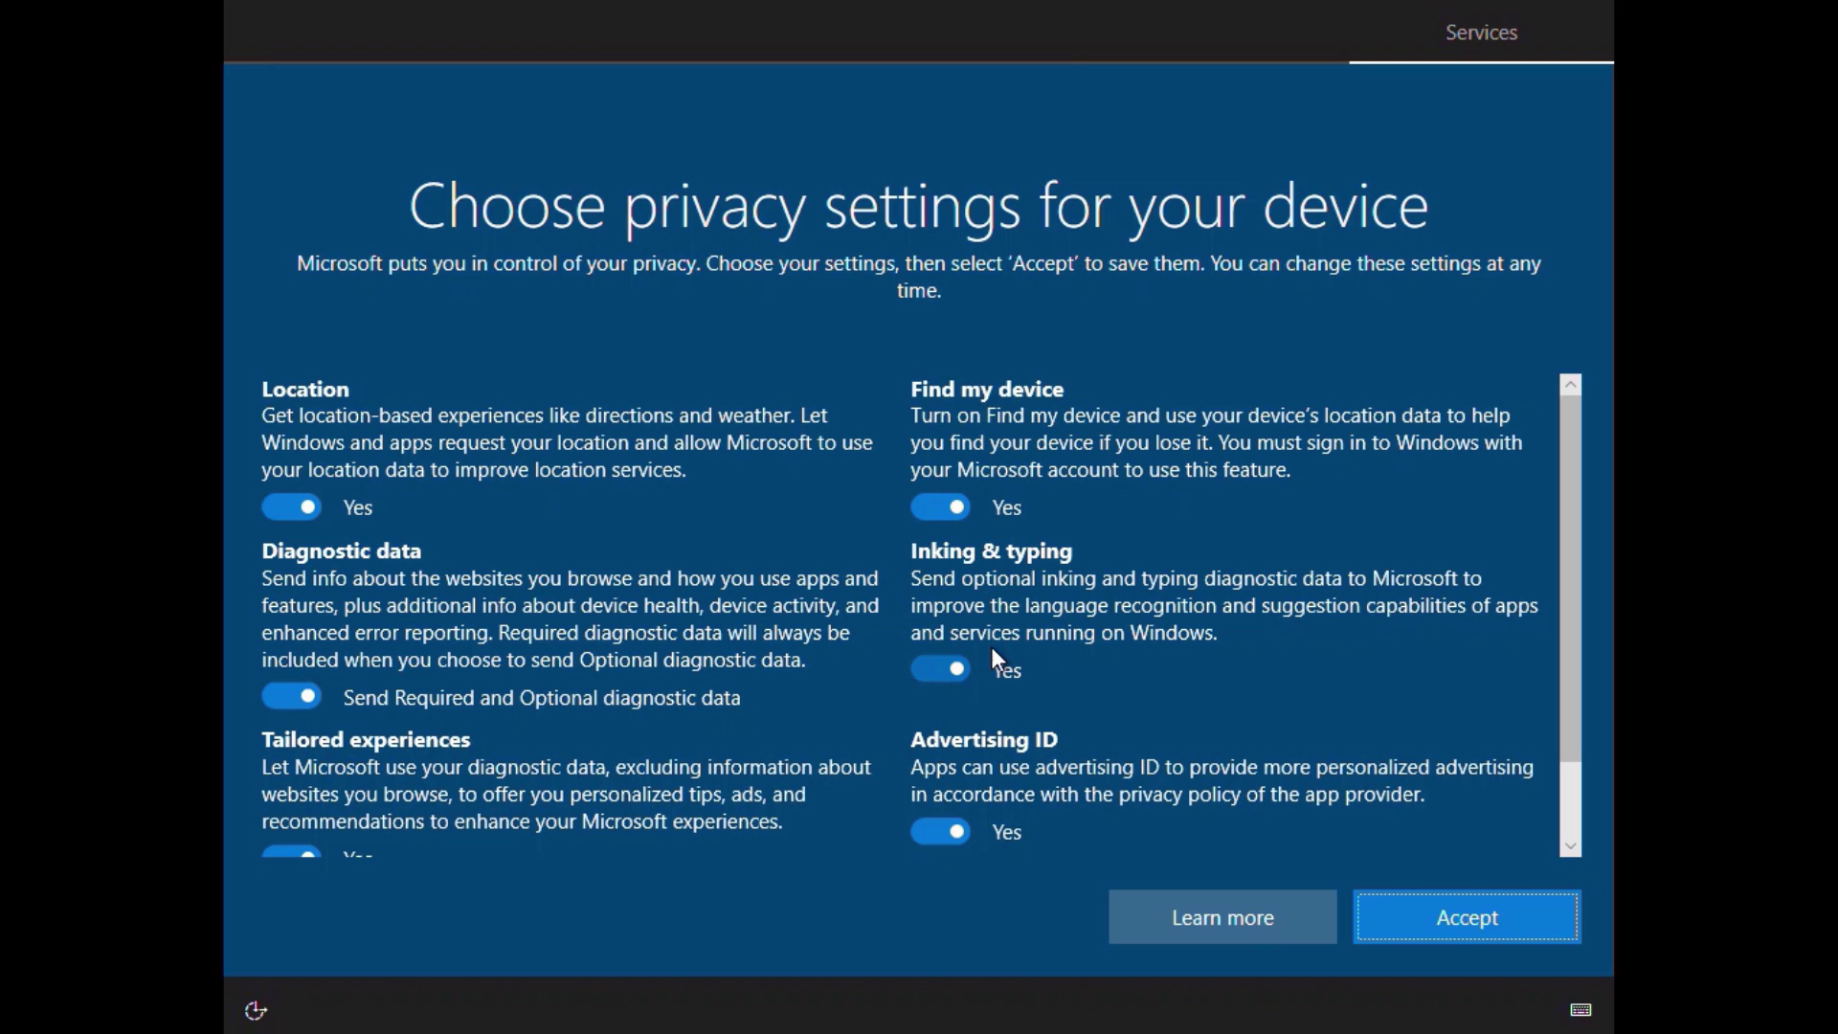
# - Turn off location, Find my device, inking, tailored experiences and advertising ID; set diagnostics to Required; accept
pyautogui.click(272, 511)
pyautogui.click(935, 508)
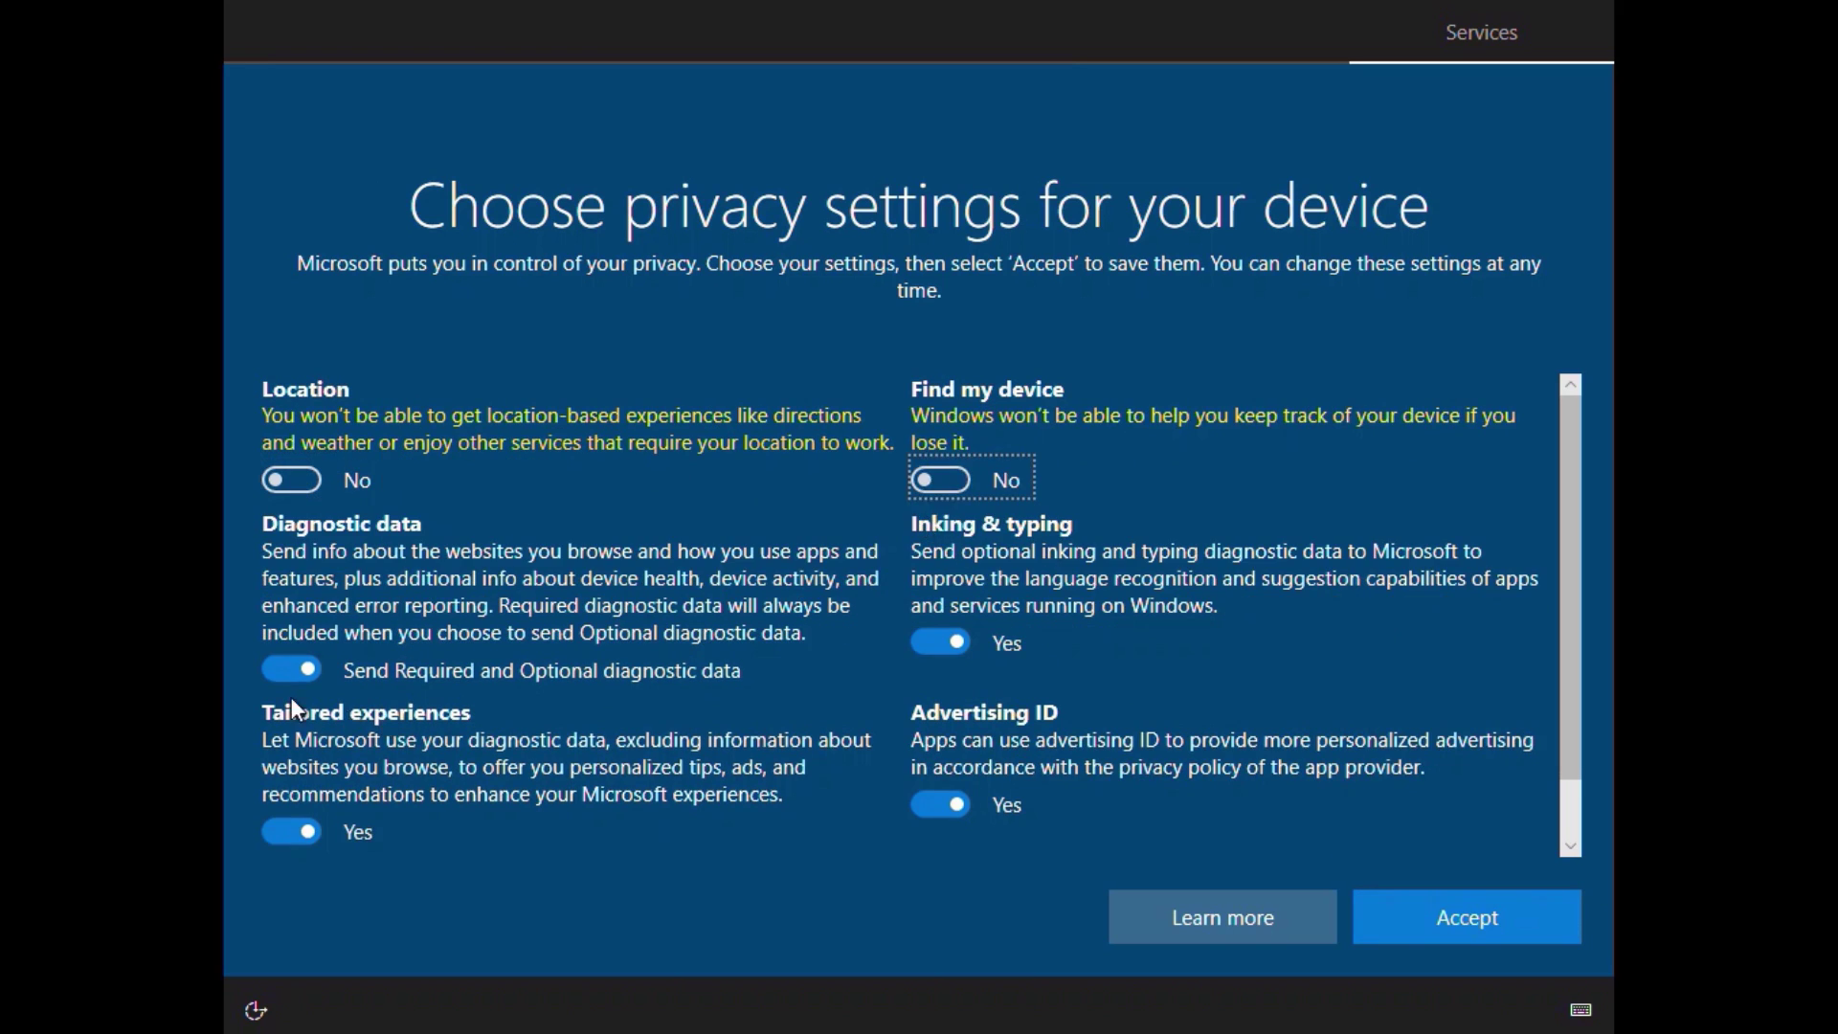
pyautogui.click(280, 667)
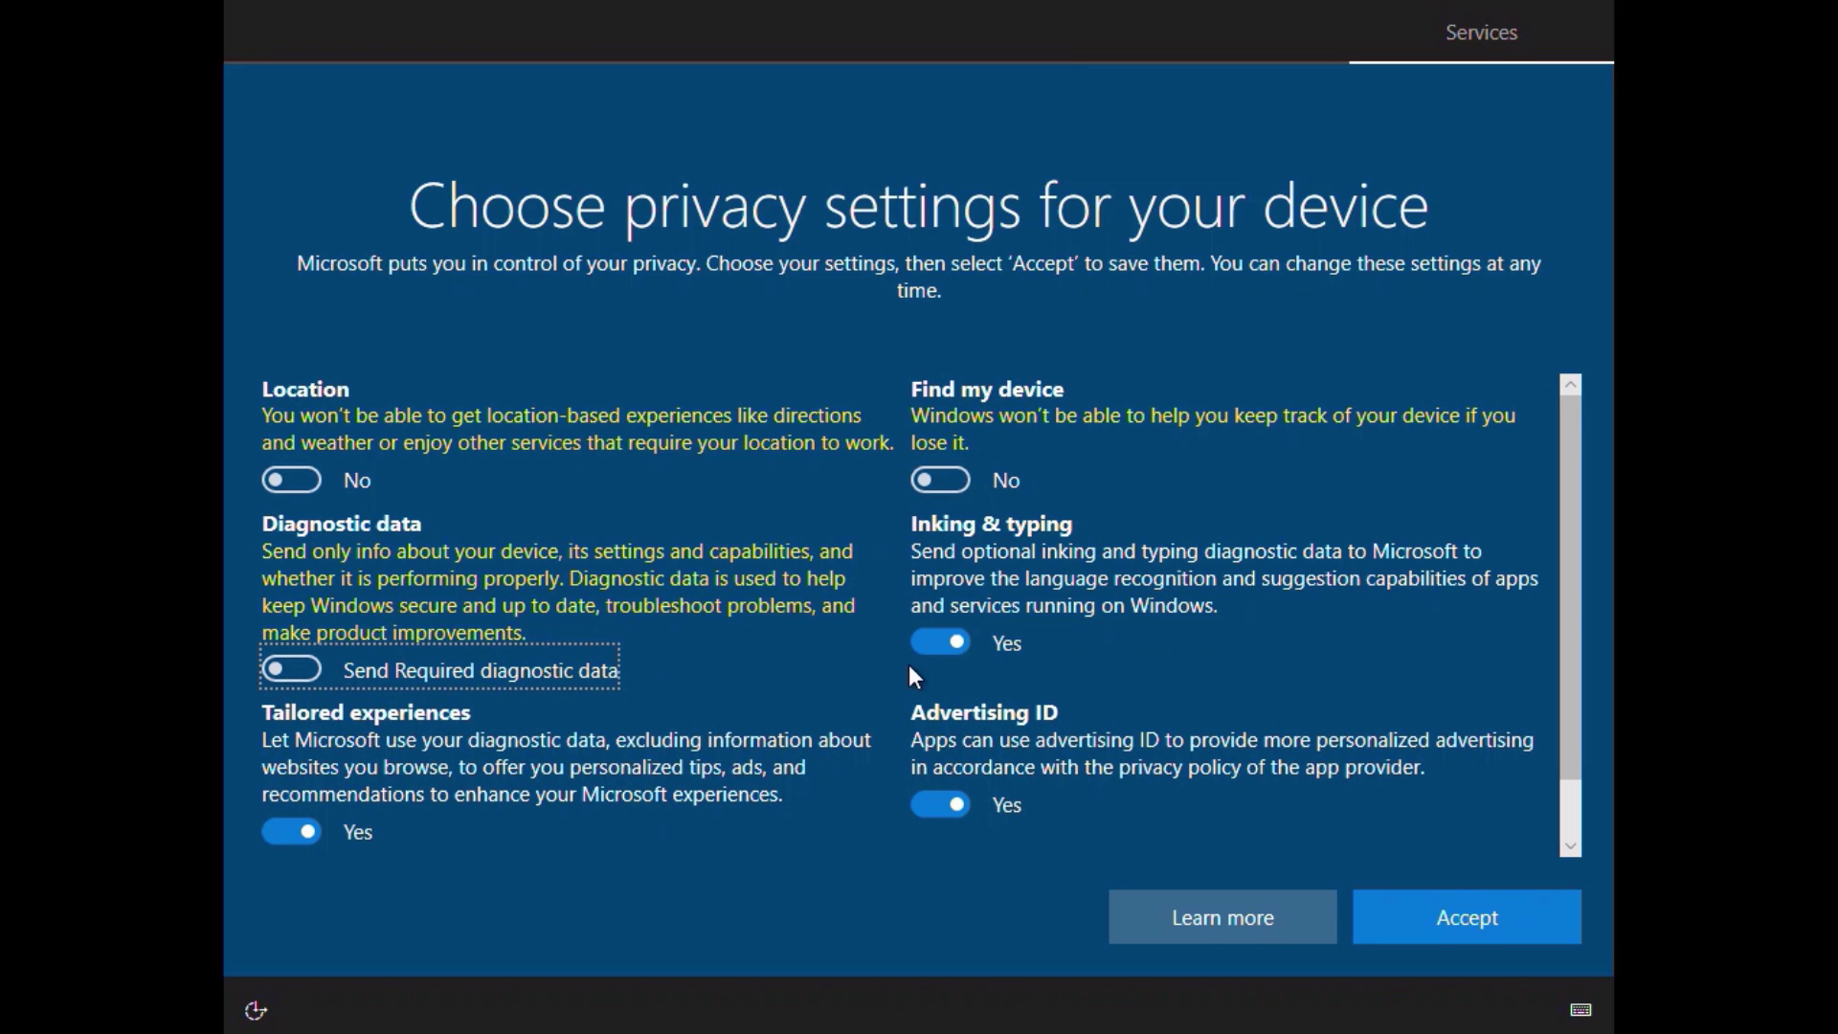
pyautogui.click(942, 643)
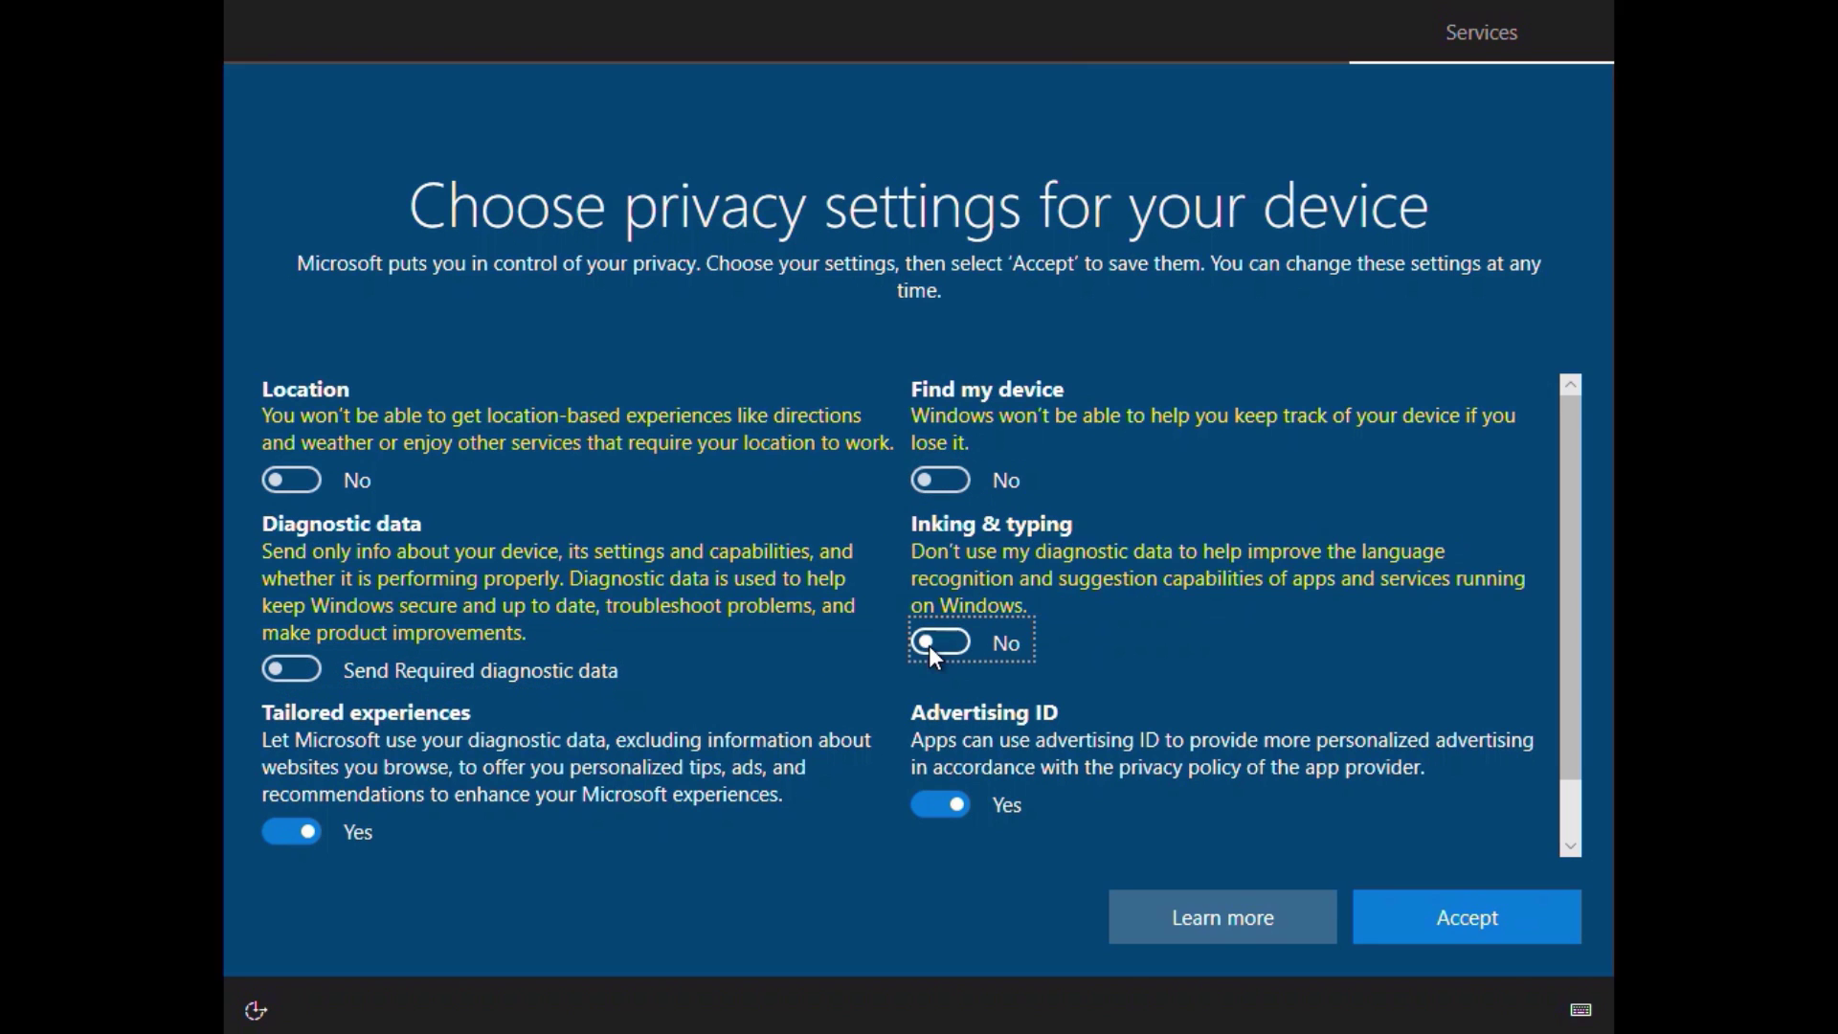
pyautogui.click(268, 831)
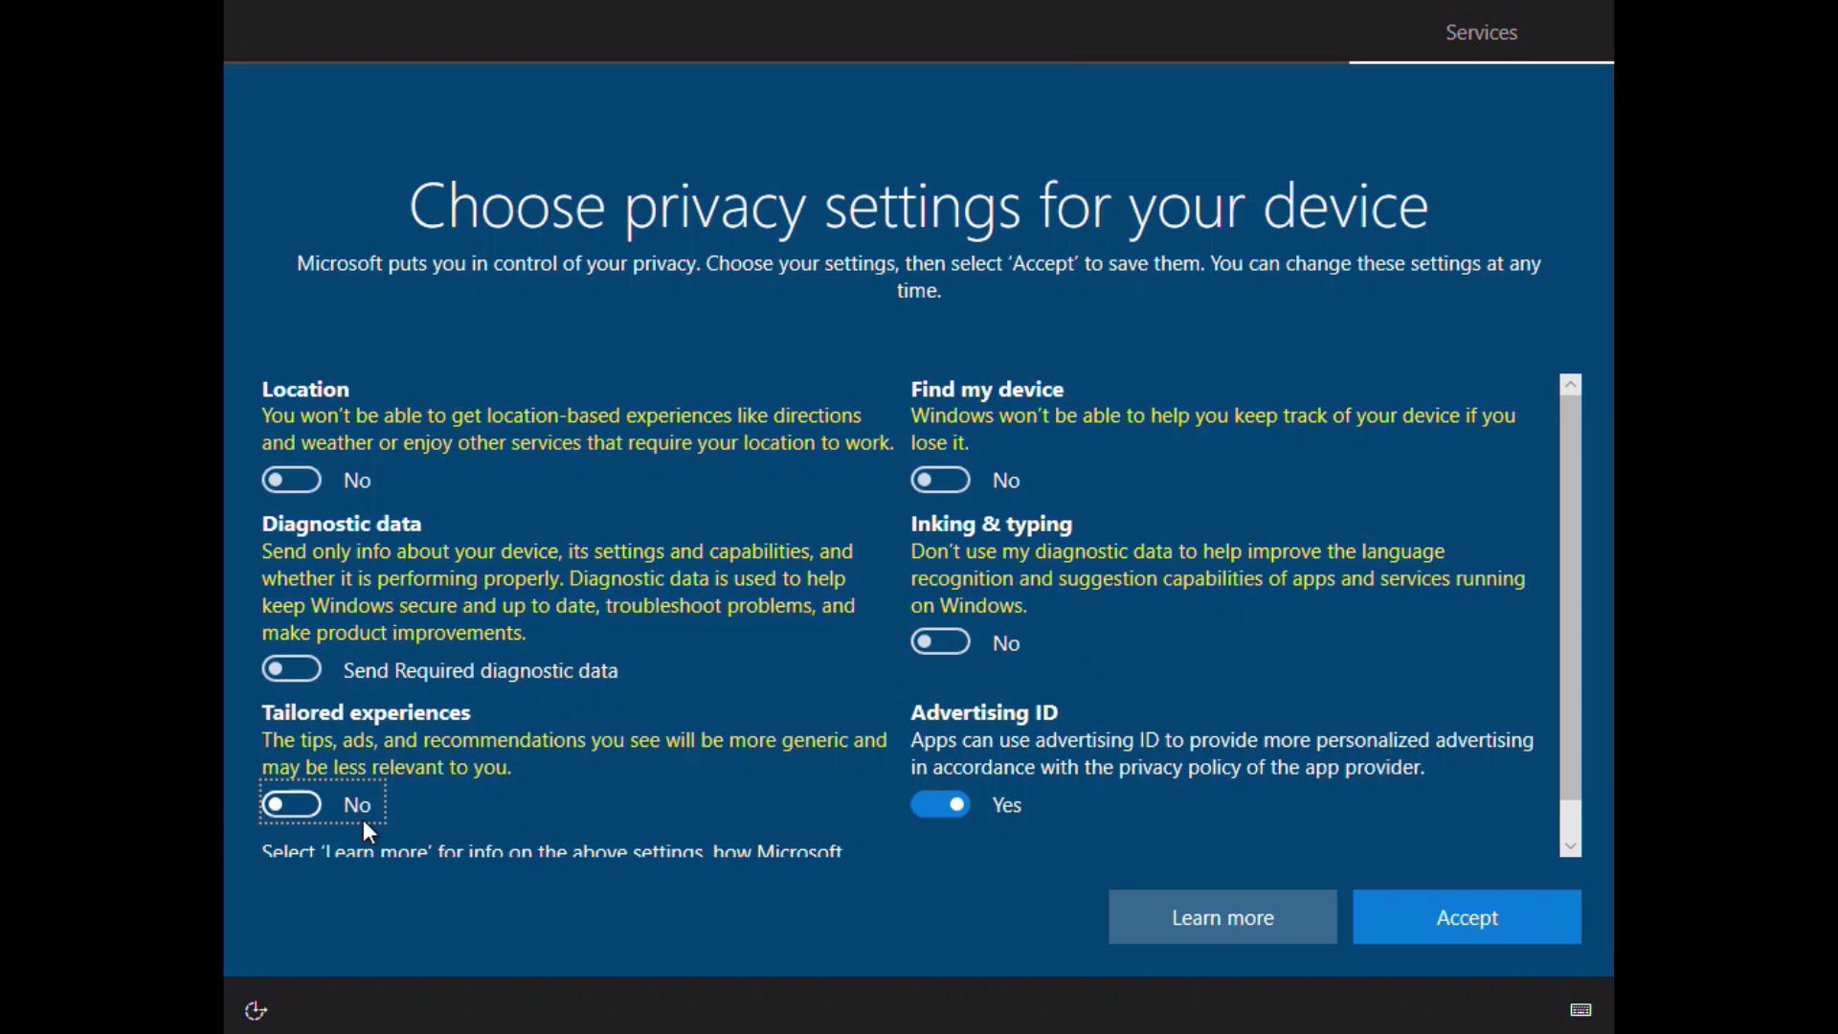
pyautogui.click(942, 808)
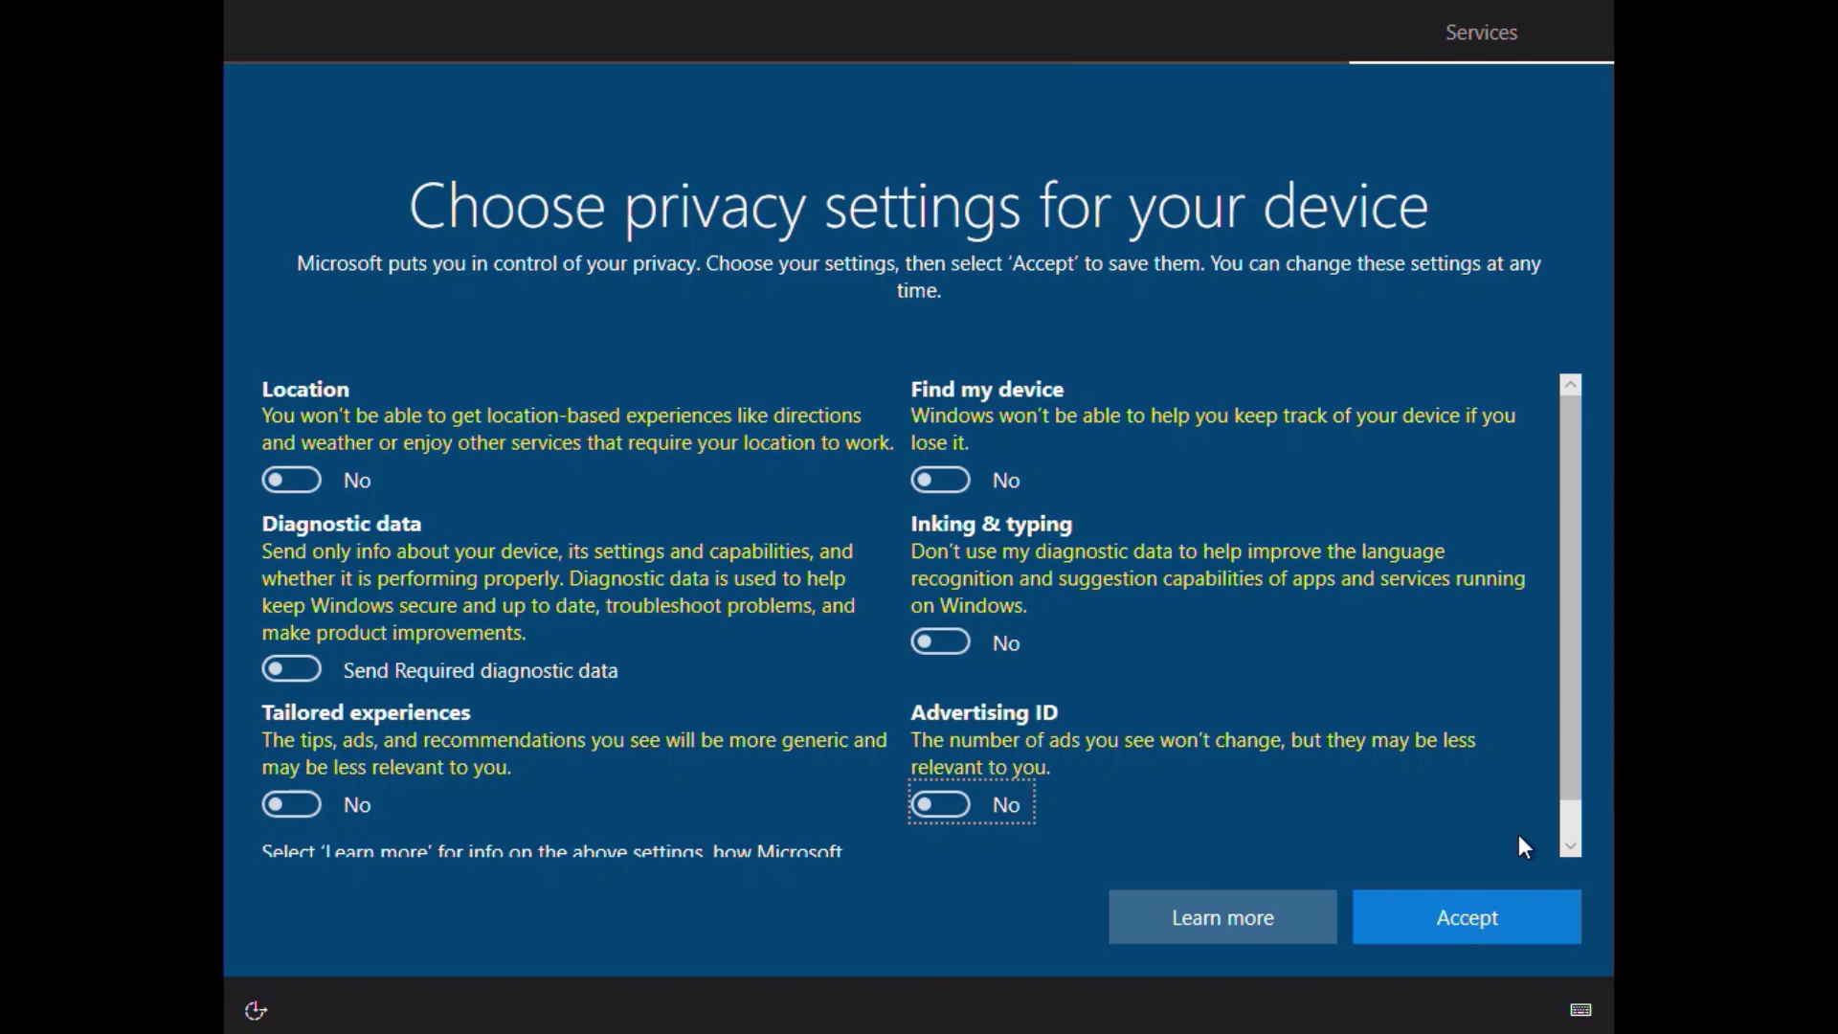
pyautogui.click(1526, 909)
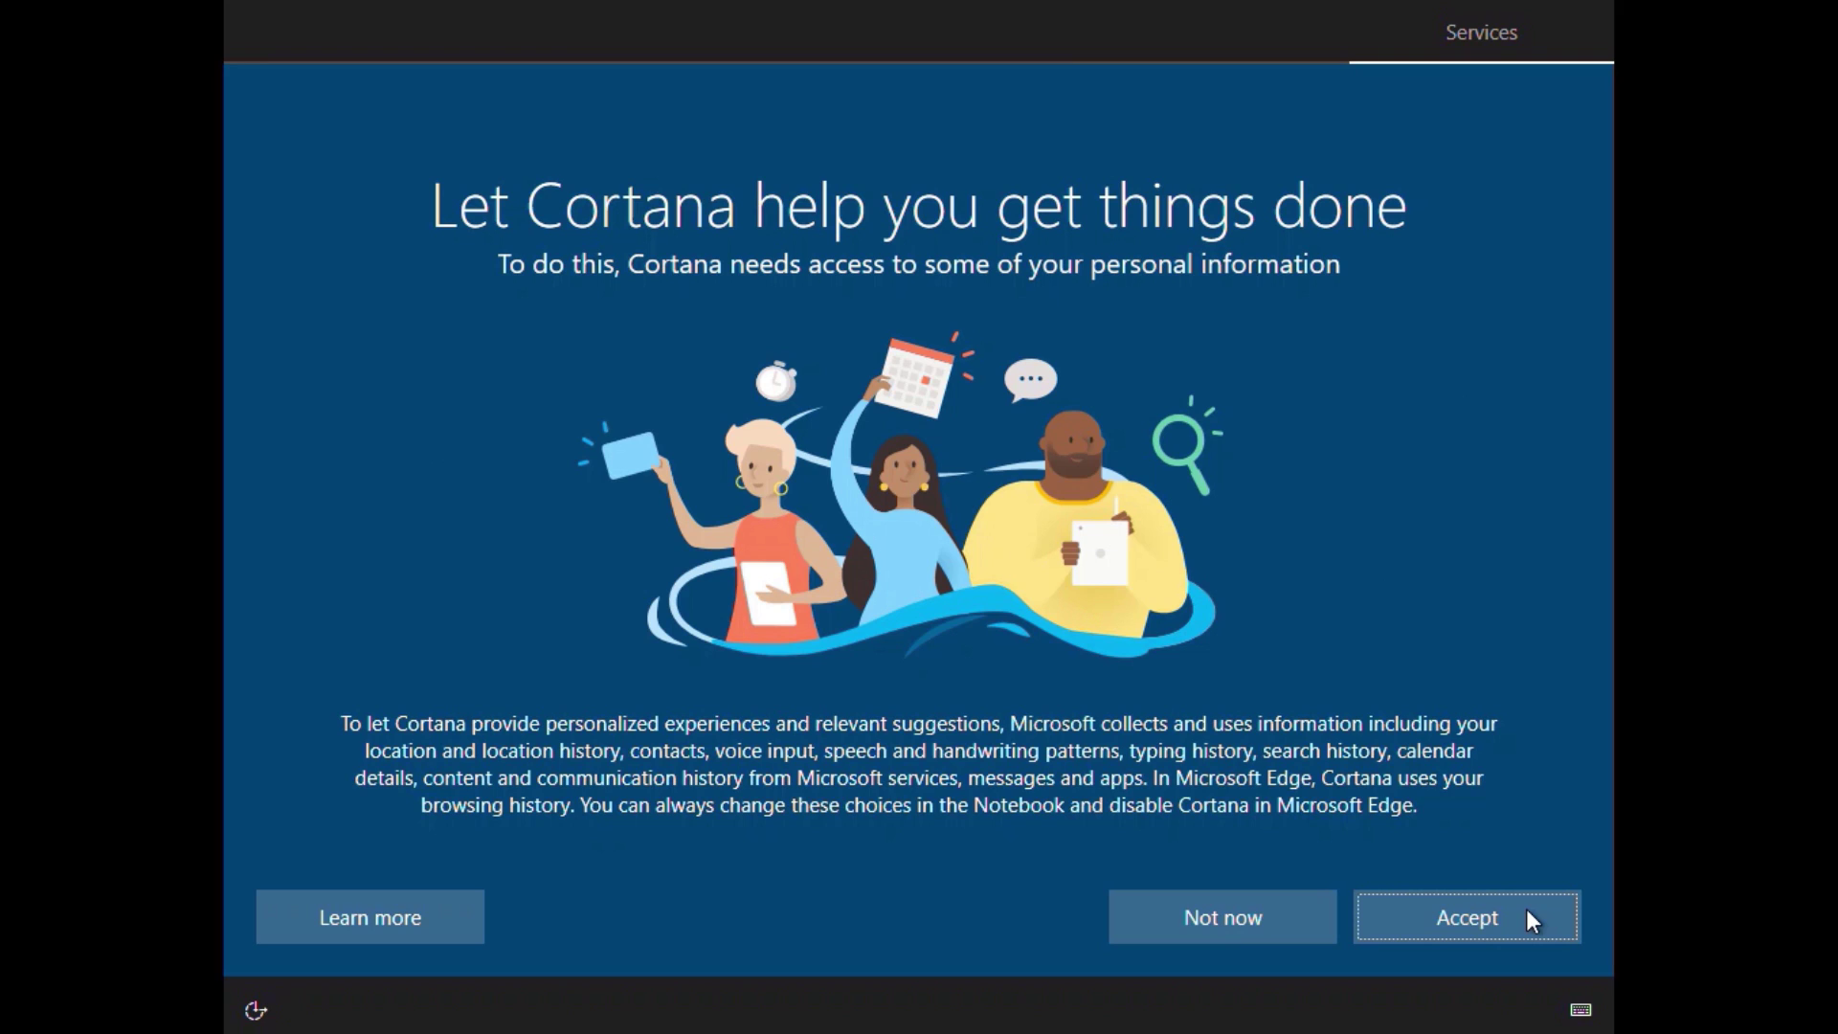
# - Accept Cortana and let setup finish loading the new desktop
pyautogui.click(1524, 915)
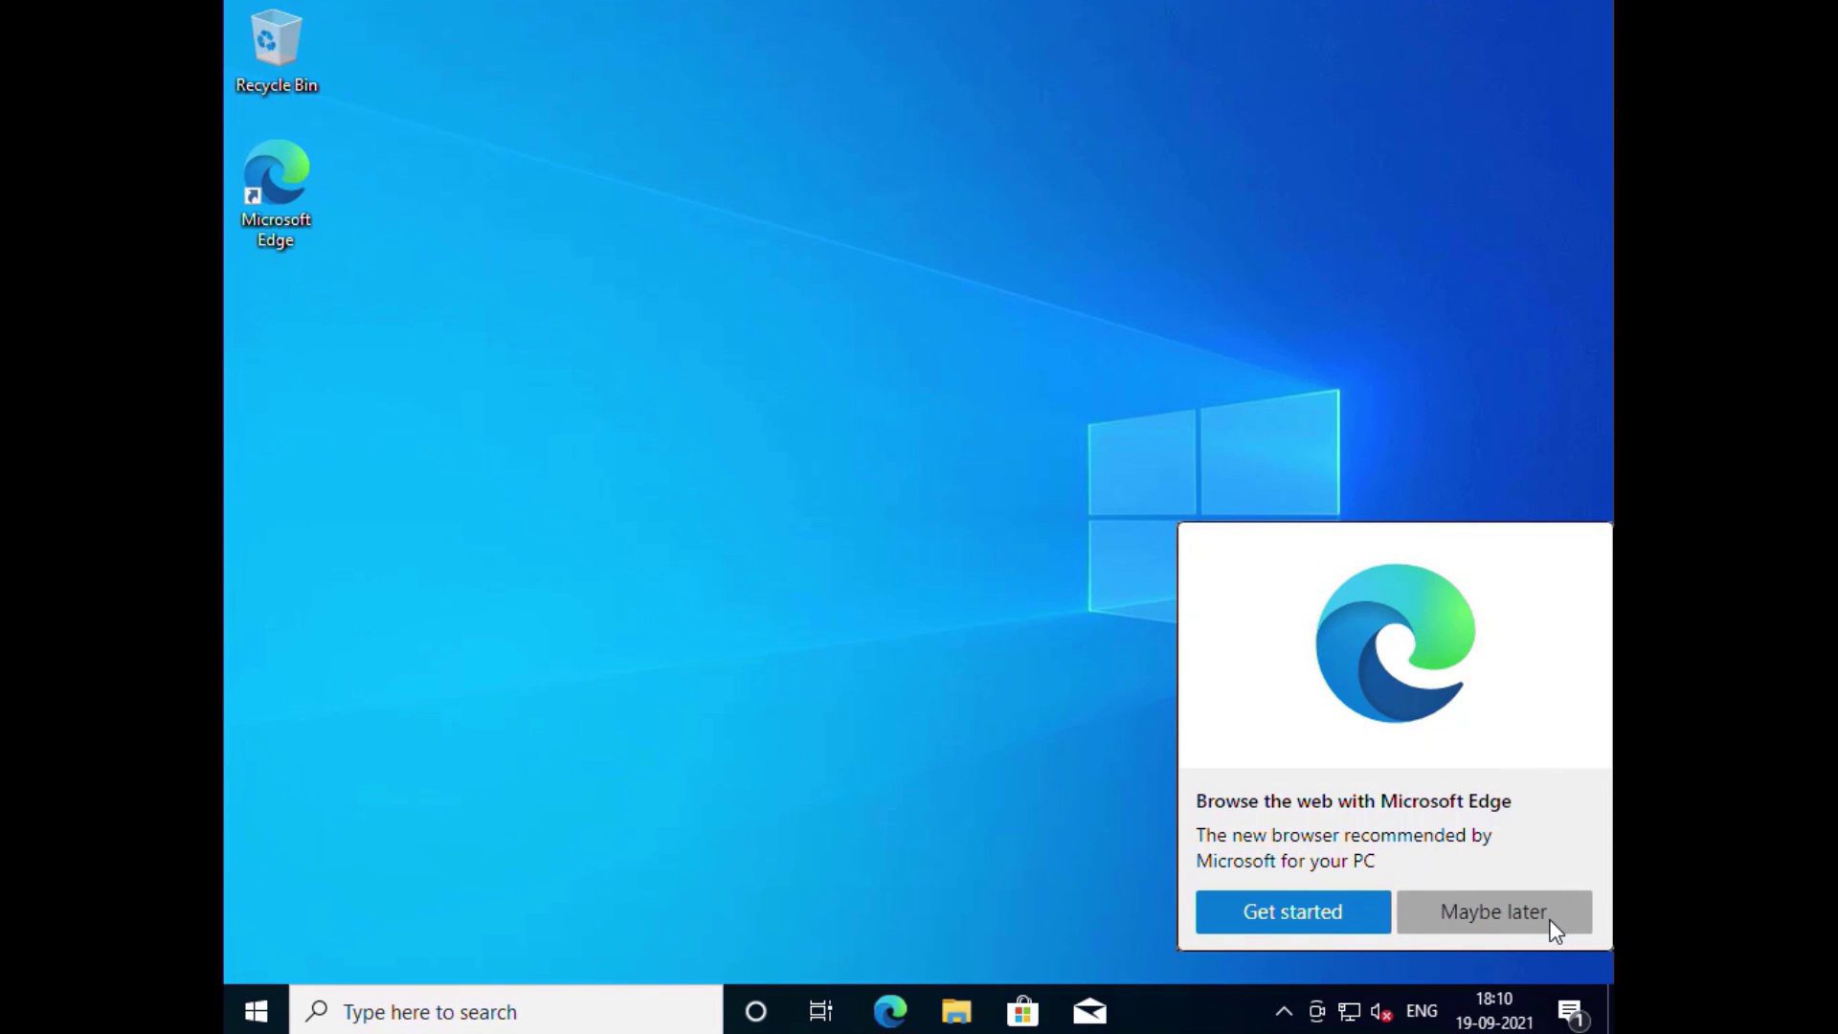
# - Dismiss the Edge suggestion and open System settings in a maximised window
pyautogui.click(1551, 924)
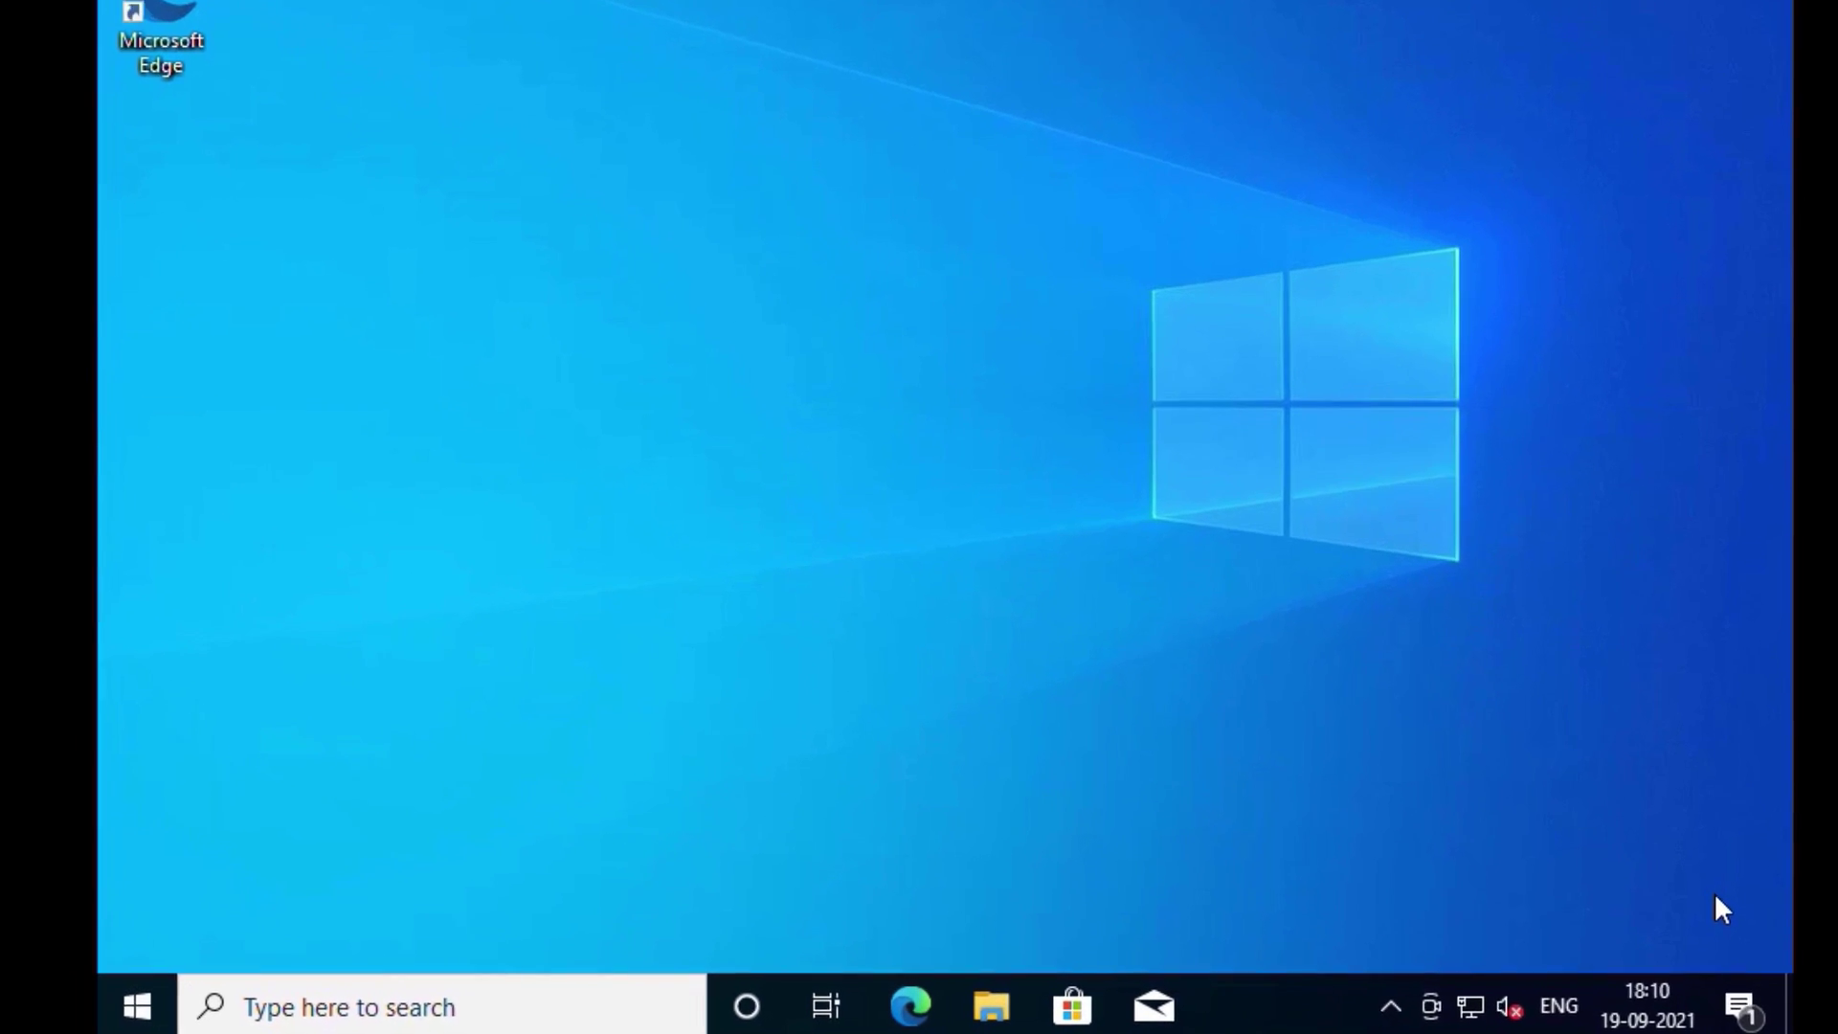
pyautogui.rightClick(79, 990)
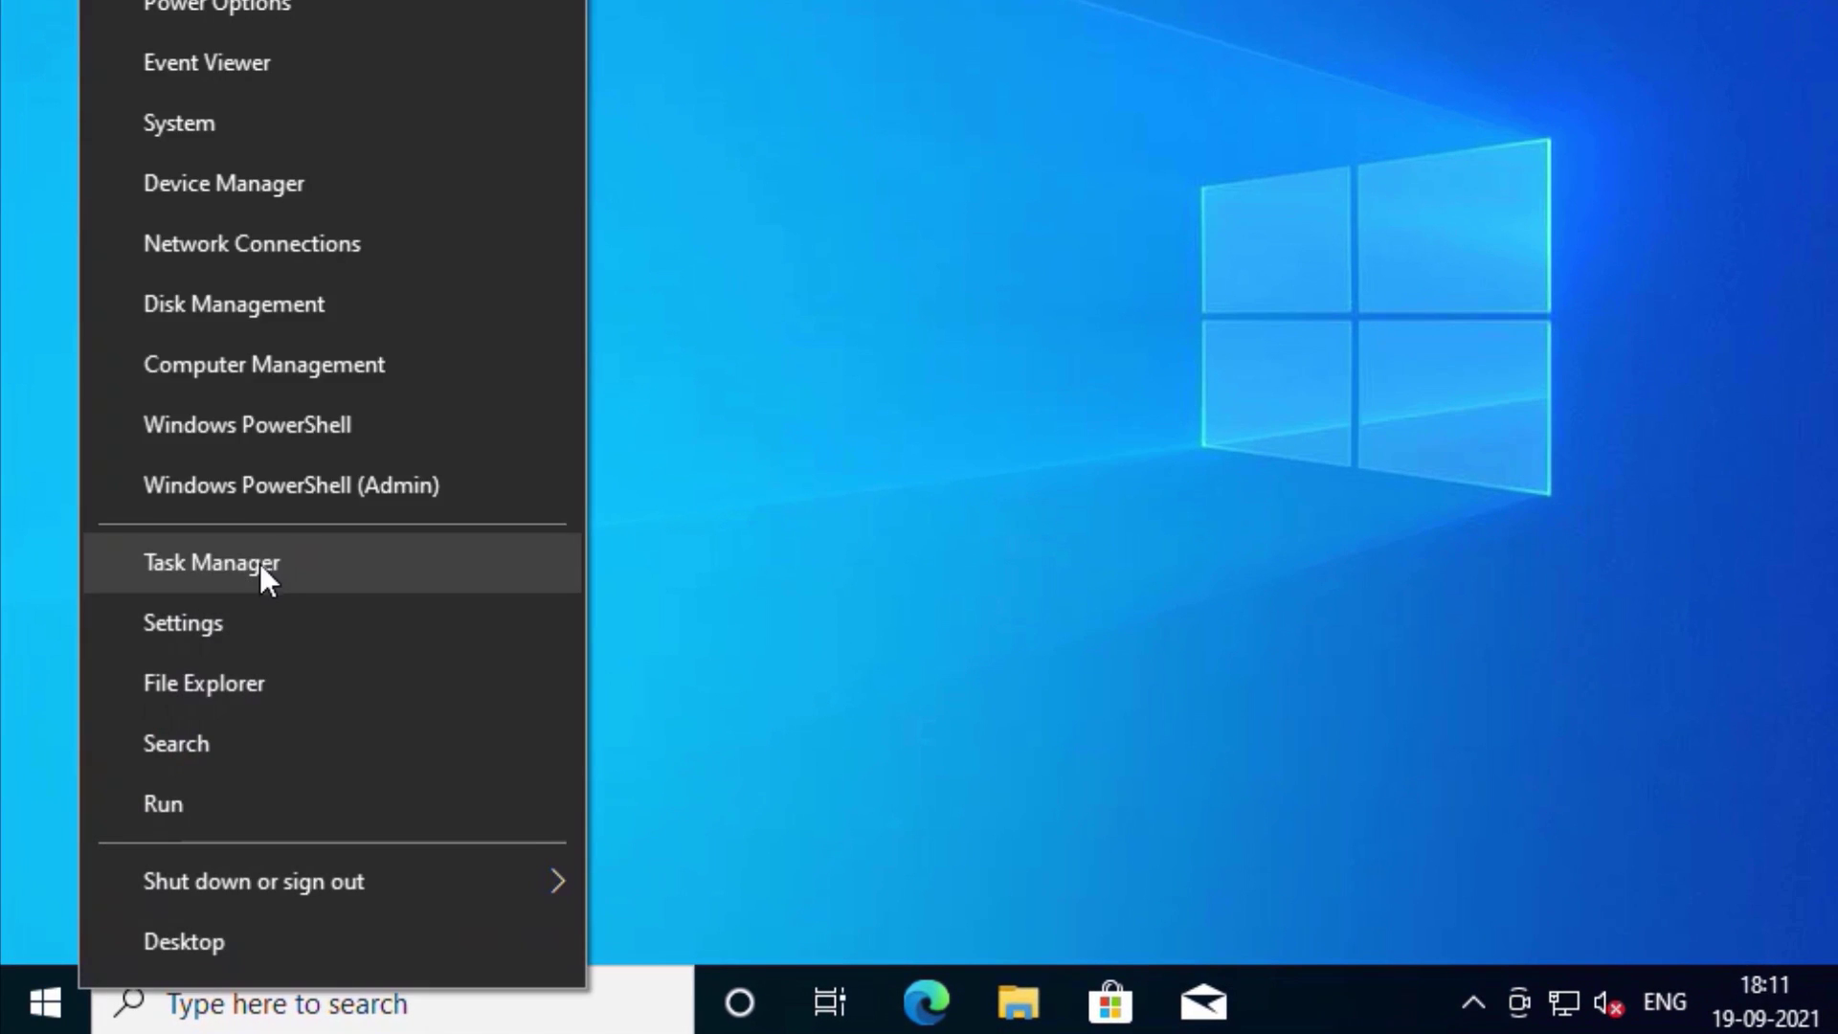
pyautogui.click(257, 123)
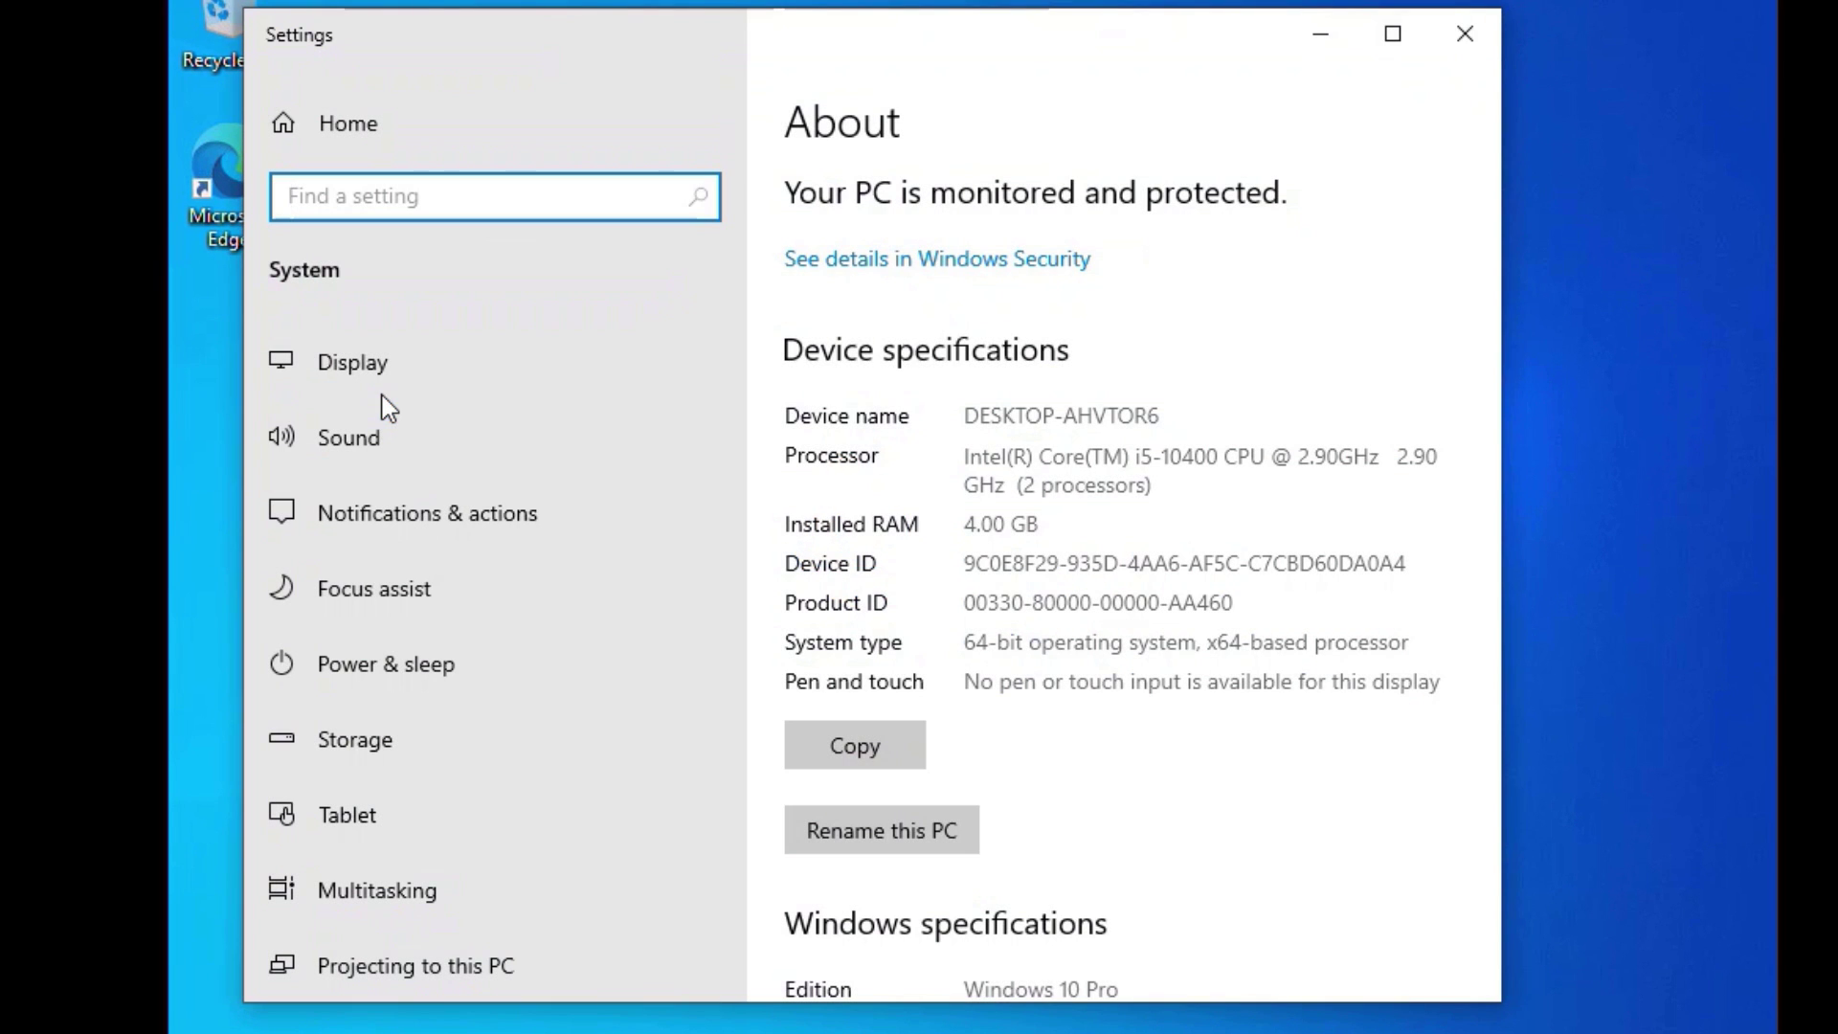
pyautogui.doubleClick(807, 40)
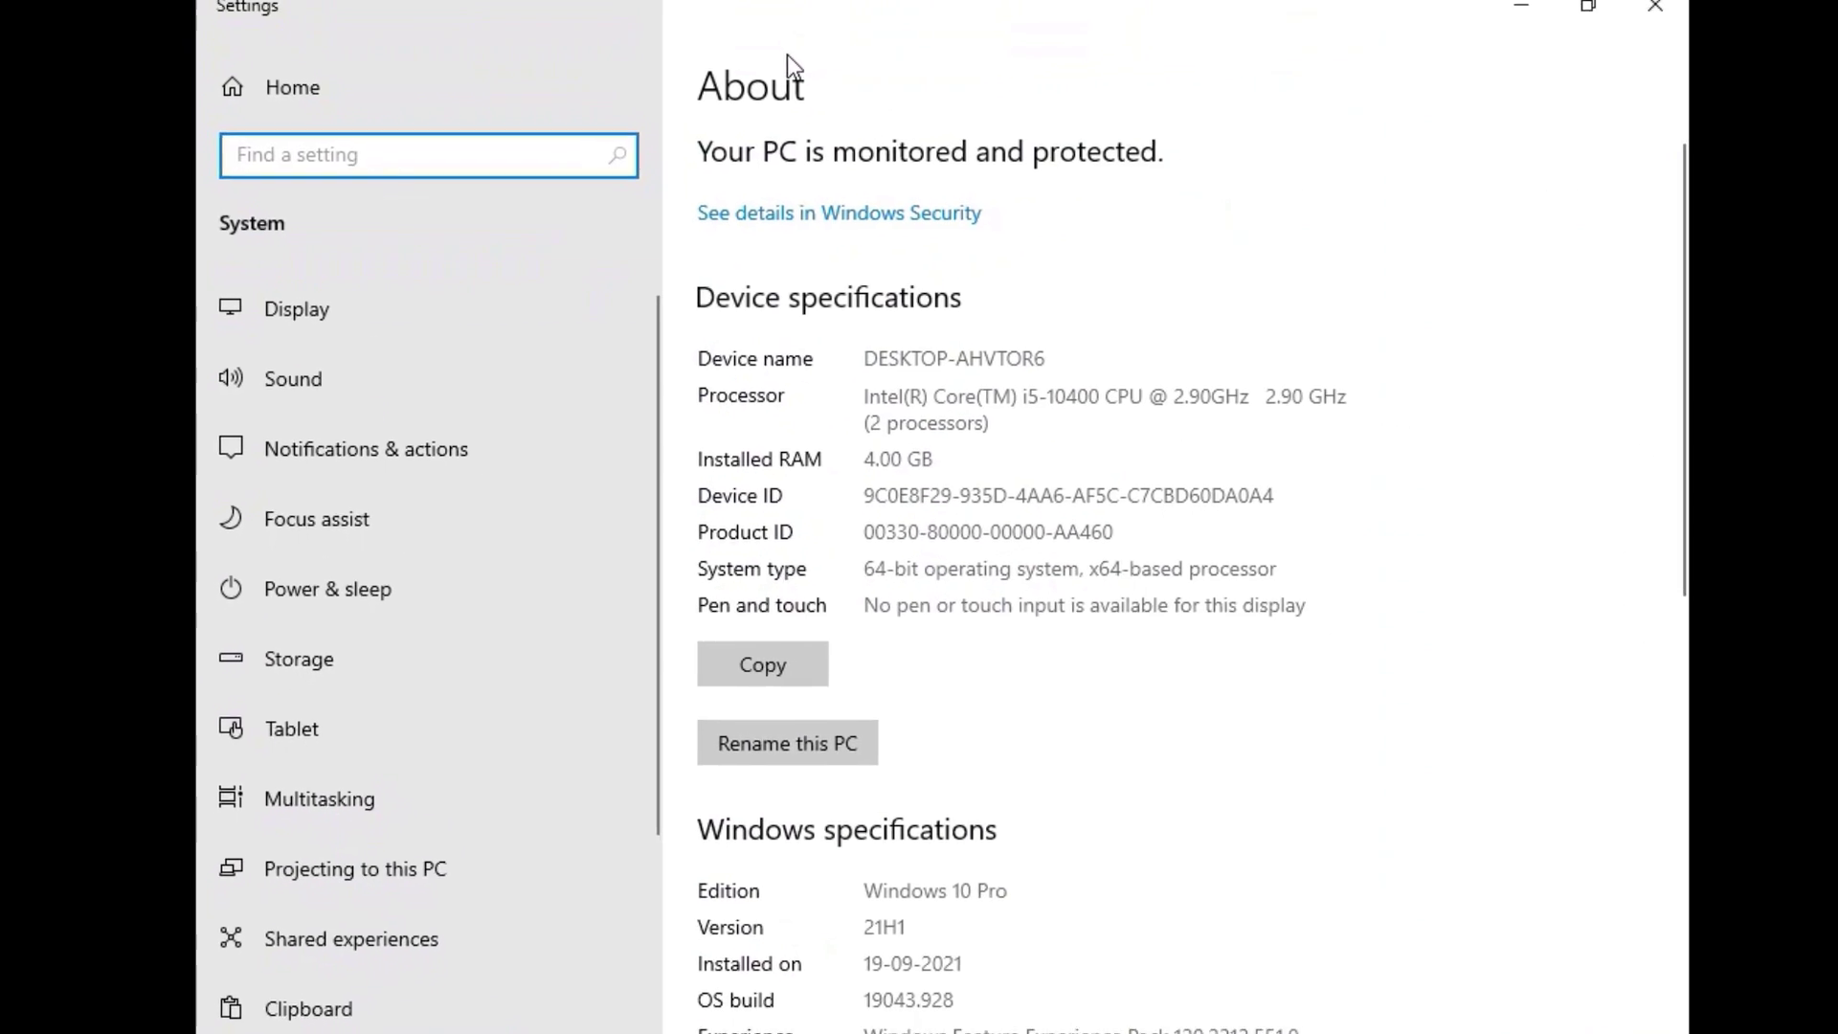
# - Go to the Activation page, showing Windows 10 Pro not activated, and begin changing the product key
pyautogui.scroll(-10, 1053, 574)
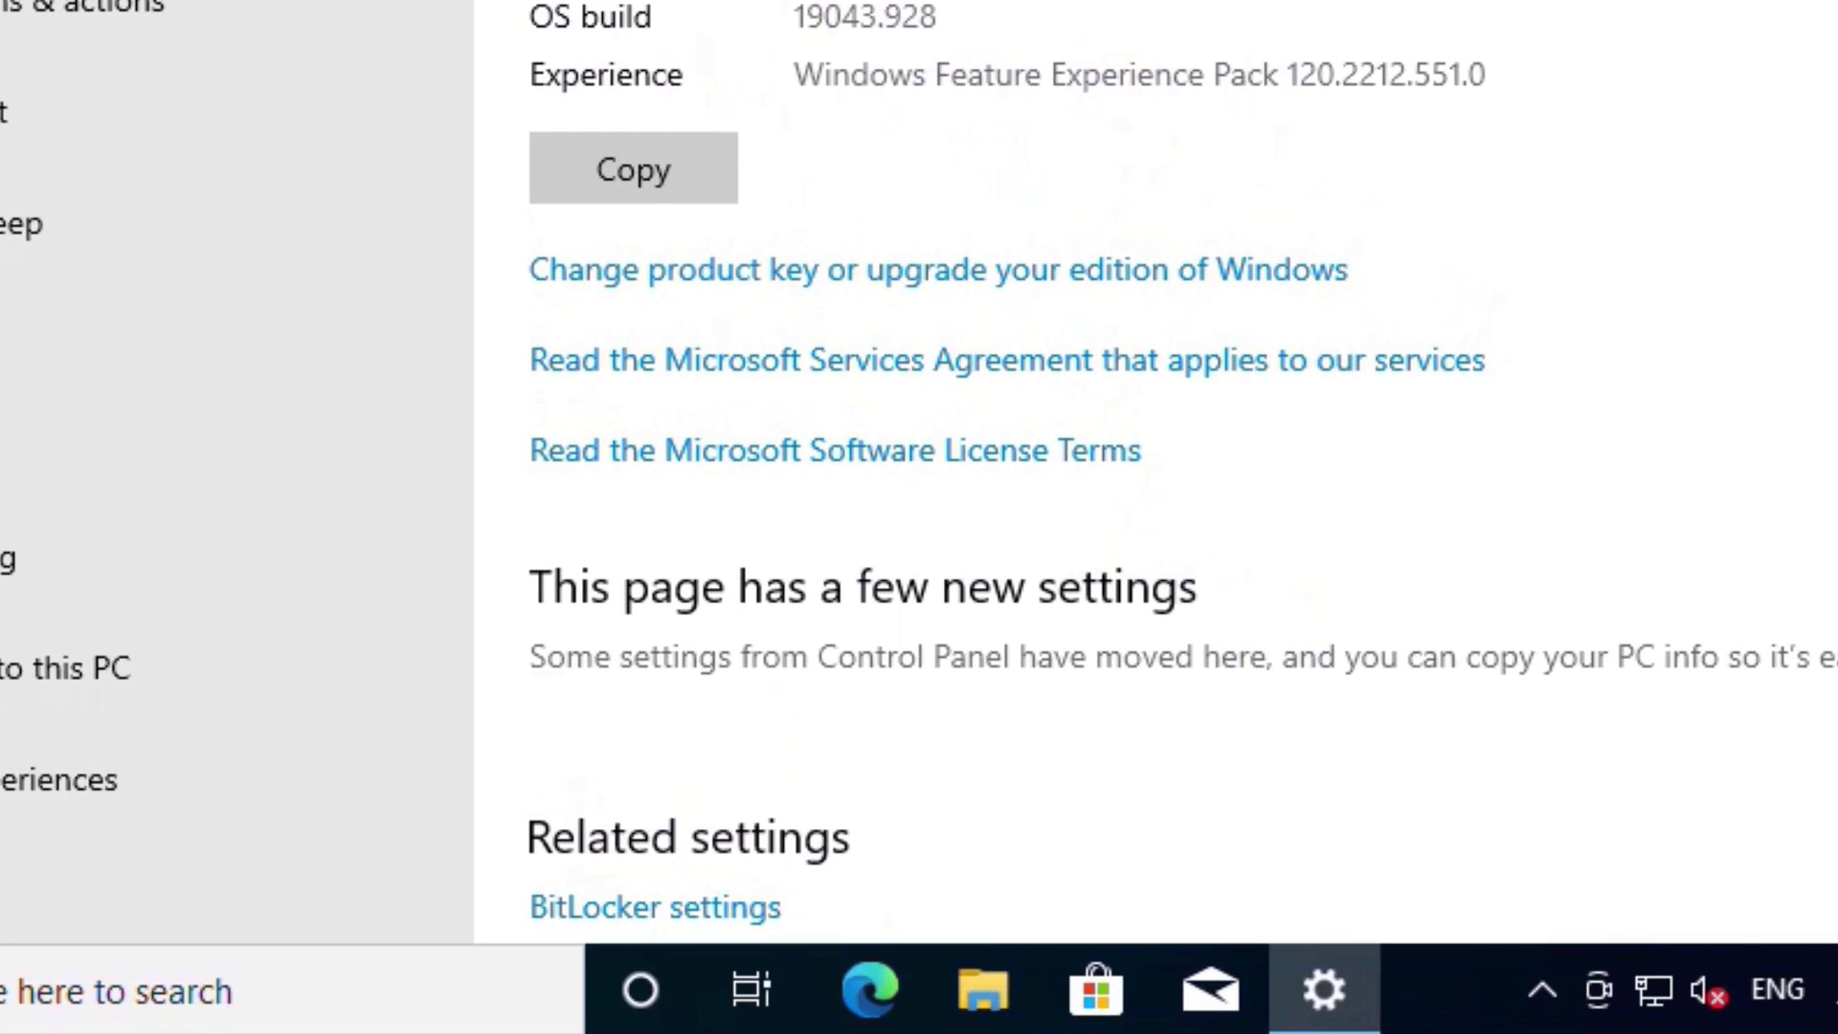
pyautogui.scroll(1, 1065, 321)
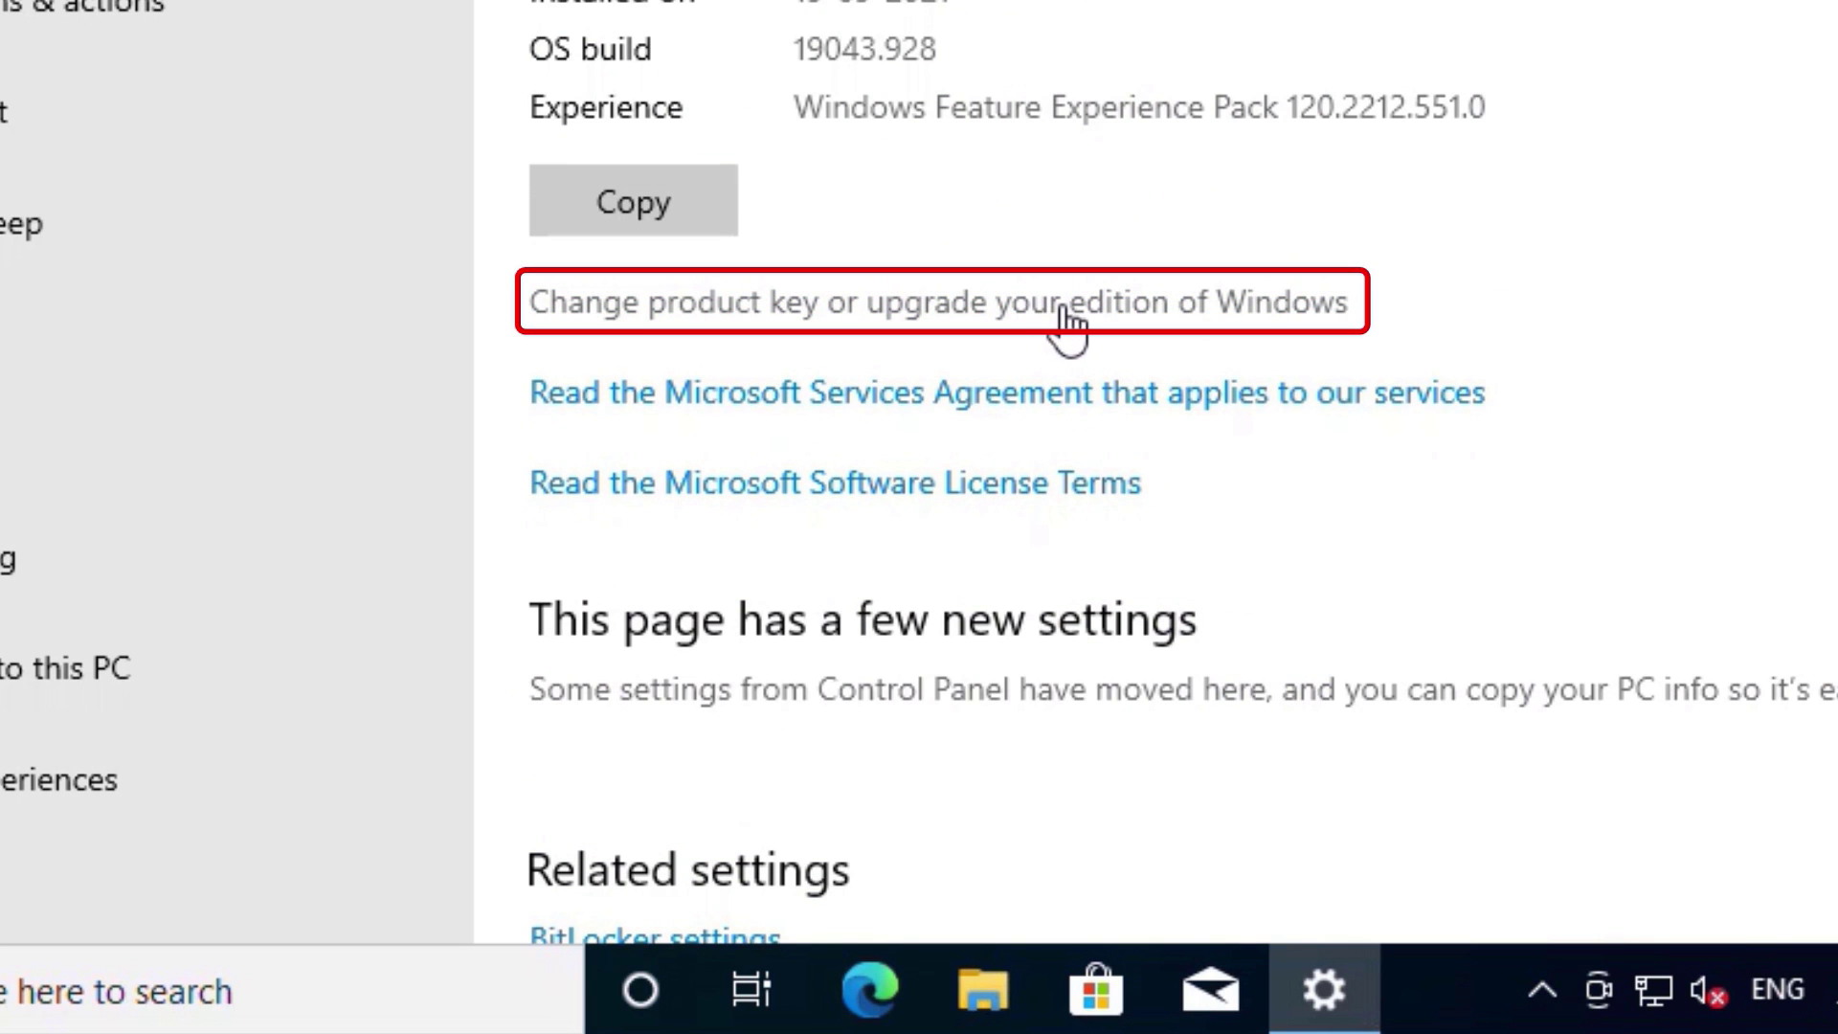
pyautogui.click(1064, 308)
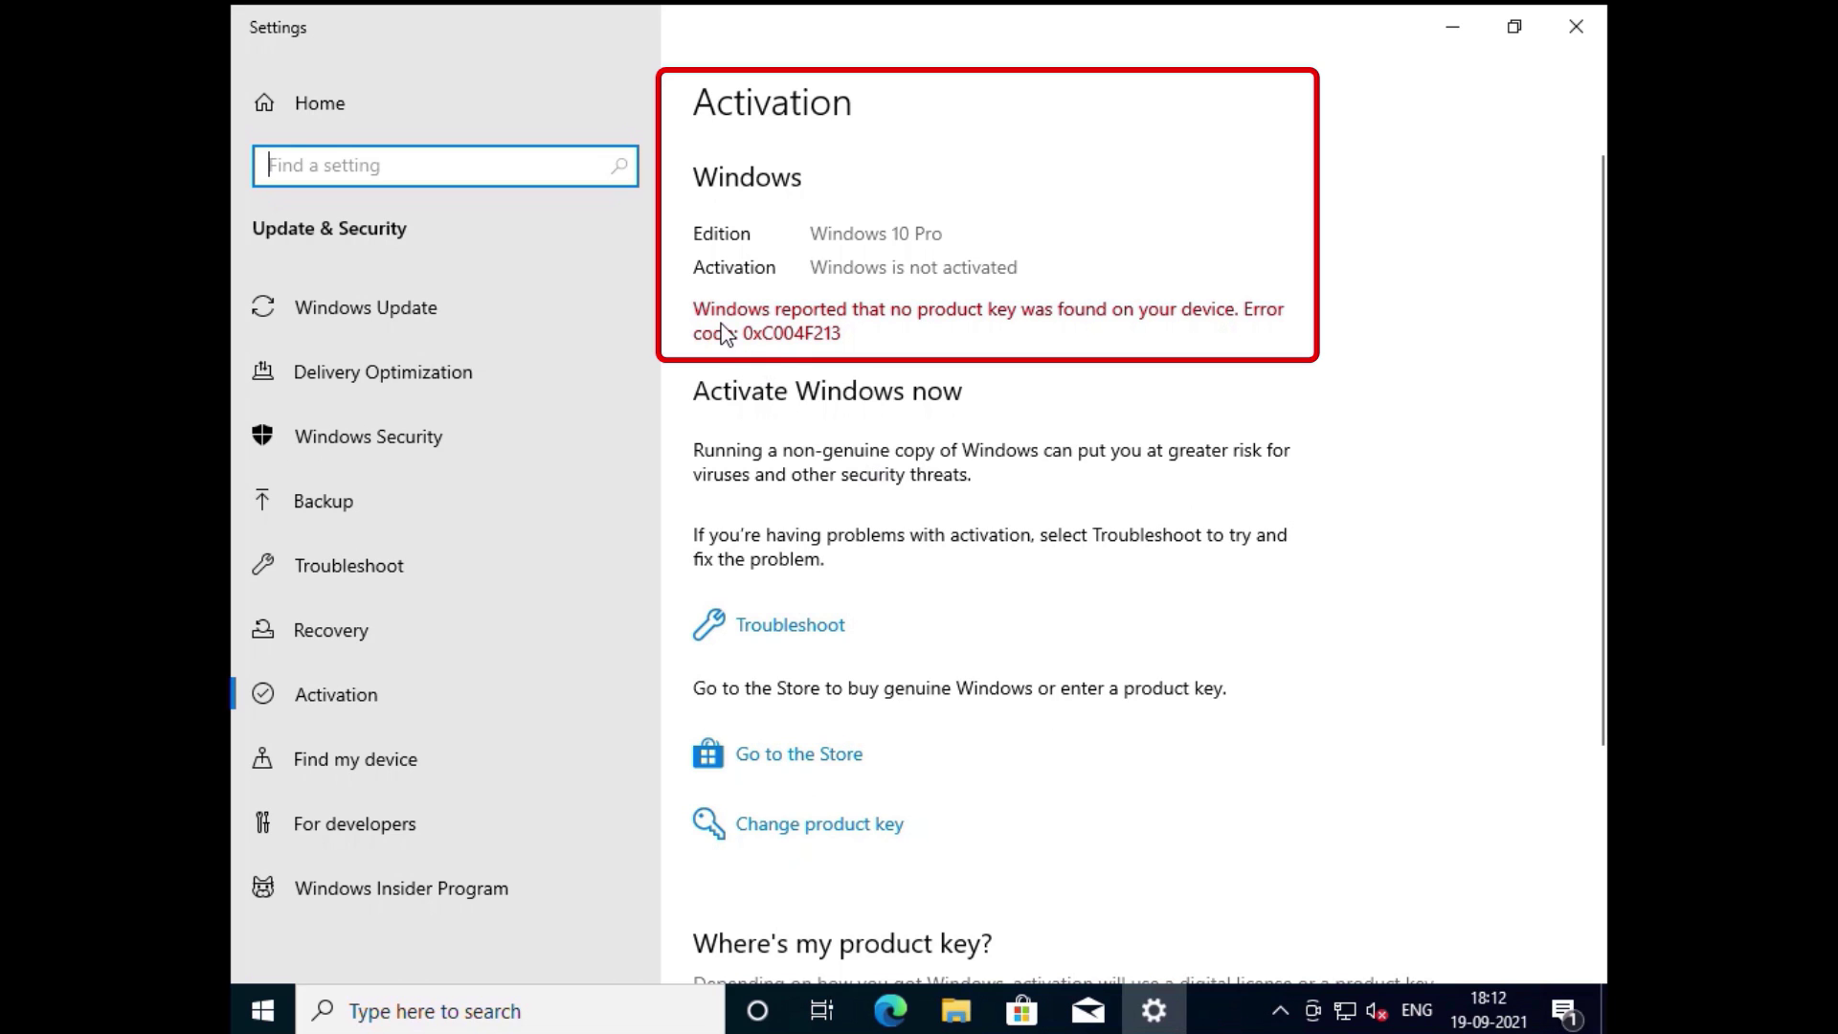
pyautogui.click(801, 828)
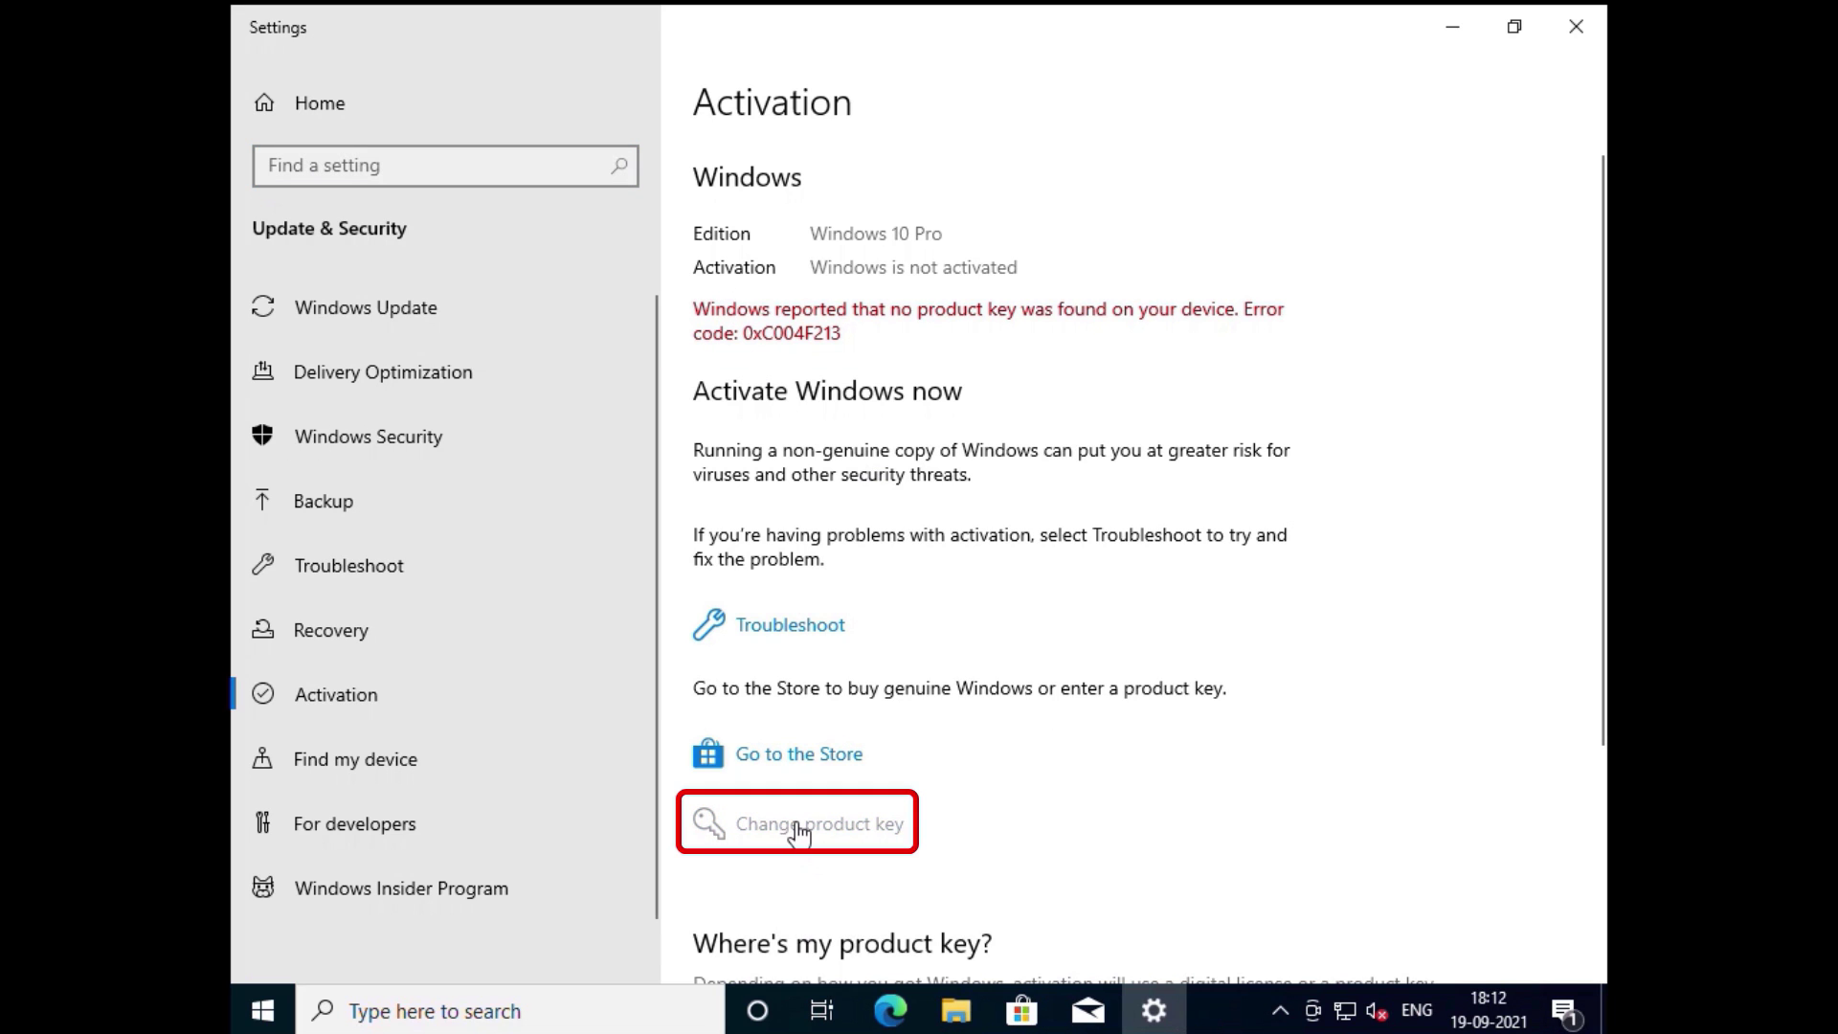